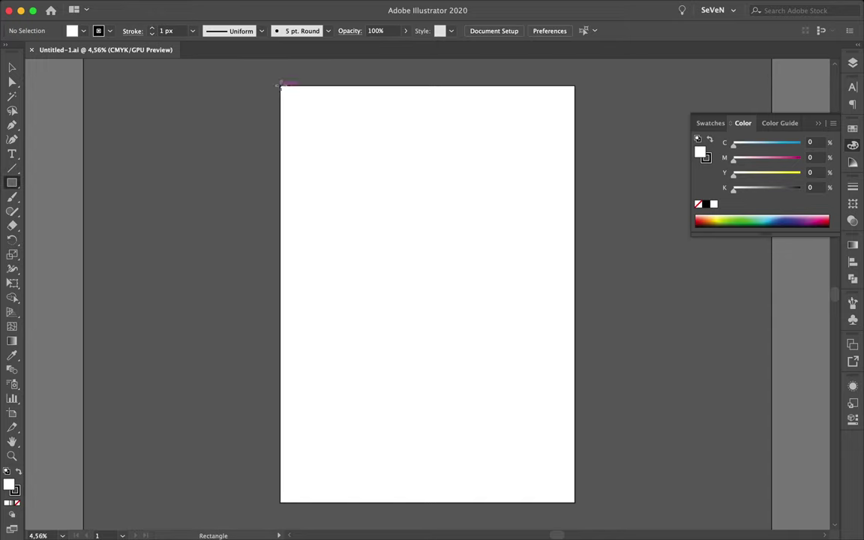
- Split the page rectangle into a 10-column grid with 21 px gutters
click(148, 6)
click(271, 398)
click(771, 252)
text(10)
click(603, 358)
click(676, 289)
text(21)
click(802, 289)
text(21)
click(814, 358)
- Rename the layer holding the grid to Grid
click(853, 63)
double_click(773, 74)
text(C)
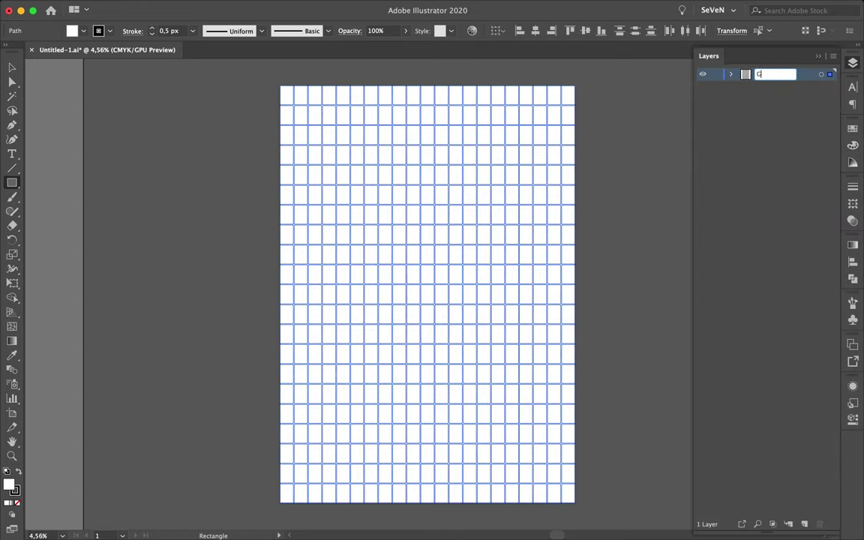
text(e)
key(Return)
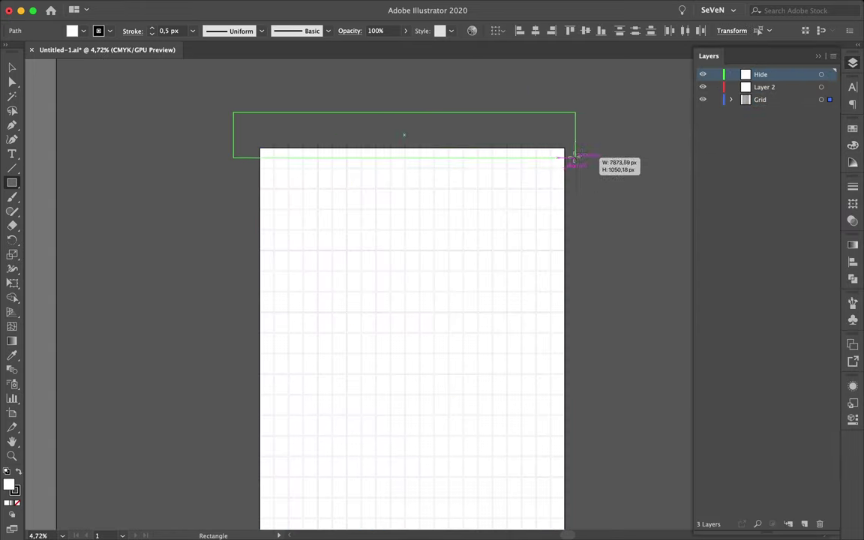
- Mask the page's top, bottom and side edges with cover rectangles, lock Hide, activate Layer 2
drag(233, 111, 584, 147)
key(i)
key(m)
drag(314, 432, 578, 463)
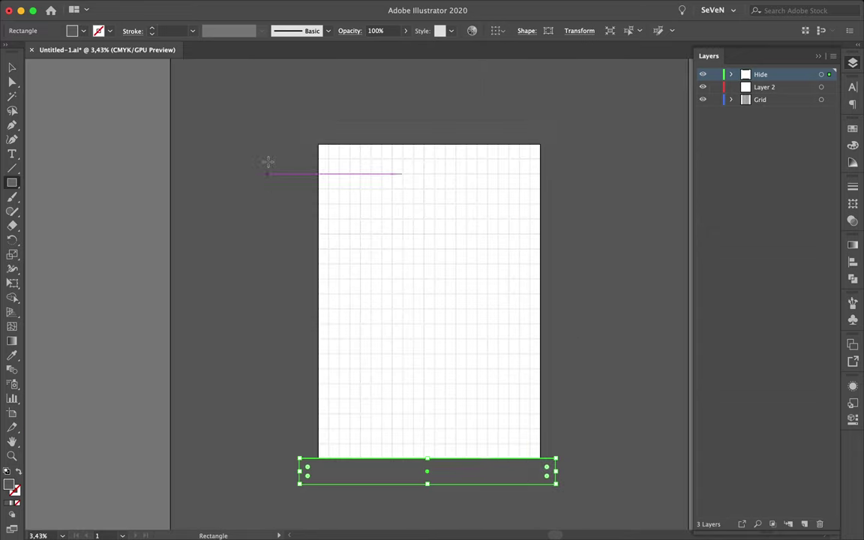
drag(289, 120, 318, 531)
key(v)
mouse_move(303, 405)
mouse_down()
mouse_move(555, 405)
mouse_move(555, 389)
mouse_up()
scroll(556, 405, up, 5)
click(765, 87)
alt+click(716, 87)
key(m)
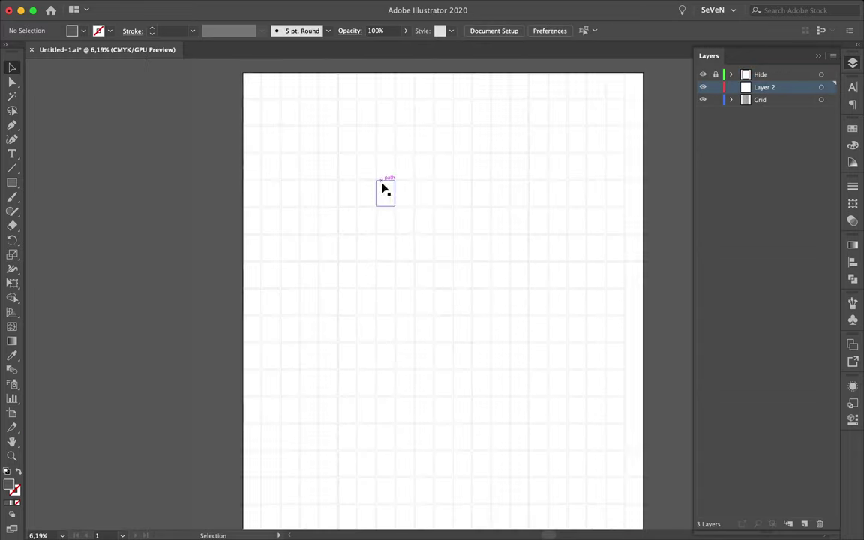
- Draw a tall outlined rectangle, then a circle to its right
drag(345, 180, 345, 181)
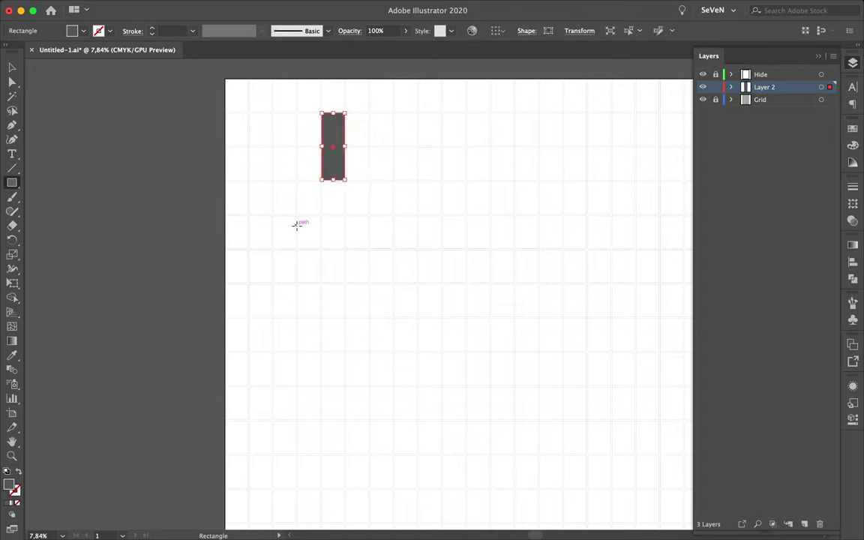
key(v)
click(172, 30)
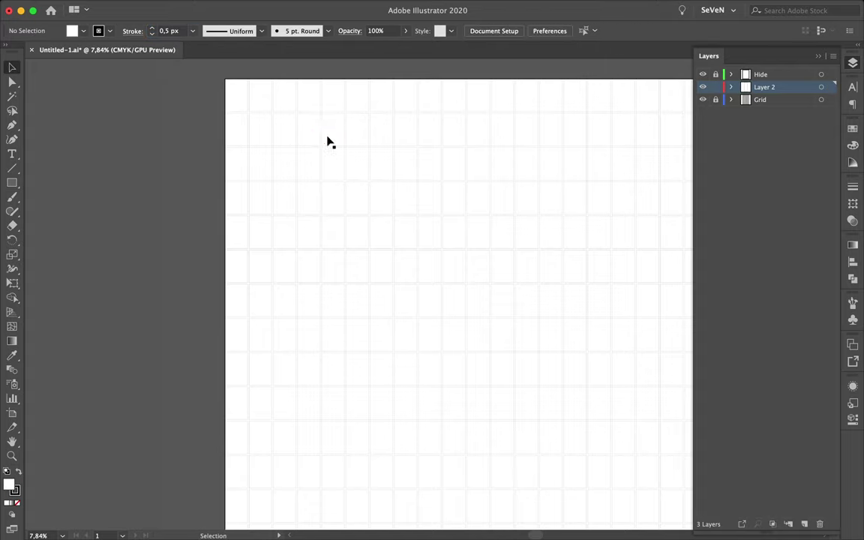
click(15, 185)
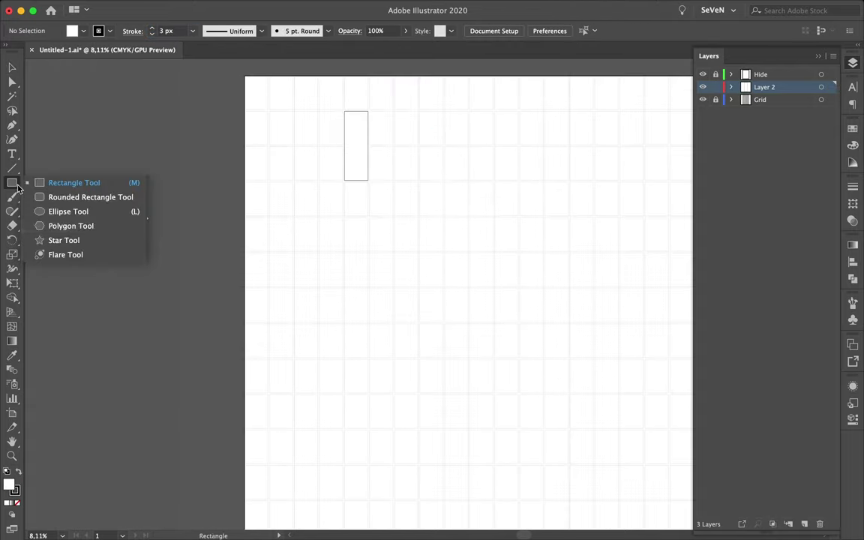
click(67, 211)
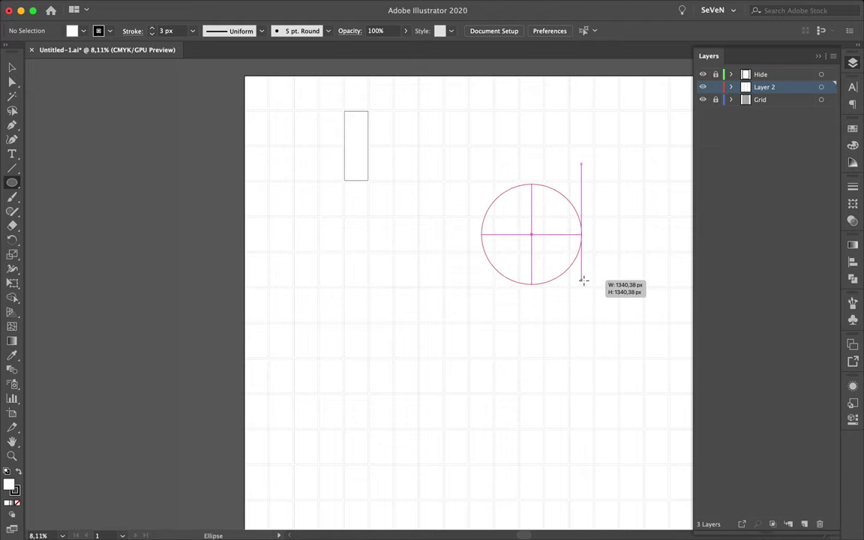
drag(569, 268, 584, 286)
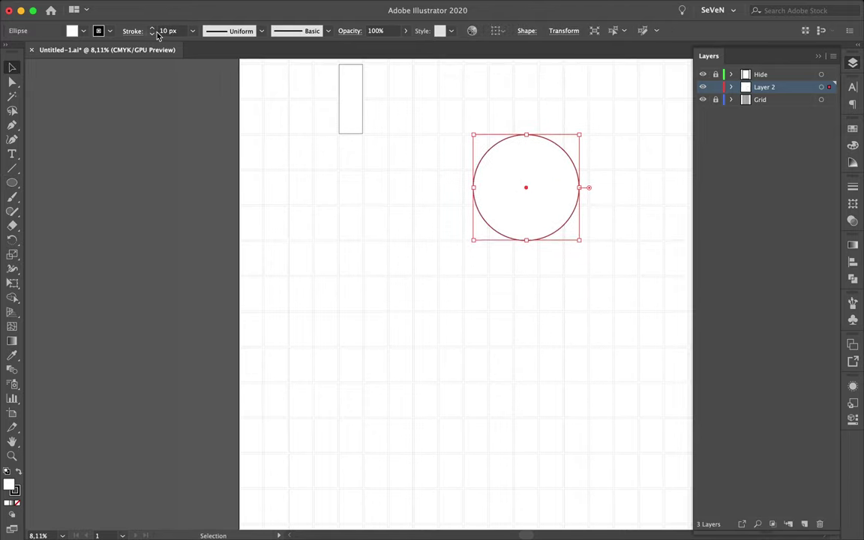
- Draw a five-sided polygon below the rectangle
drag(12, 182, 87, 225)
mouse_move(353, 329)
mouse_down()
mouse_move(395, 365)
mouse_move(400, 381)
mouse_up()
key(Down)
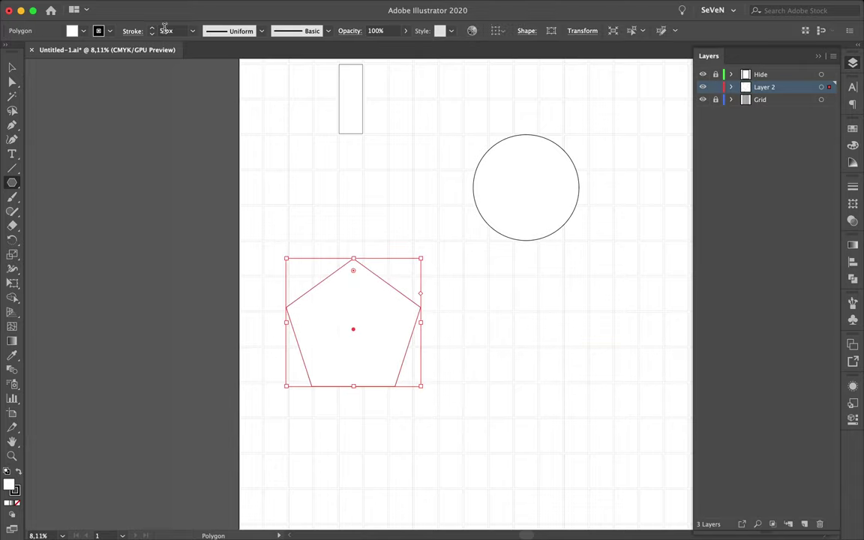
double_click(12, 370)
click(135, 340)
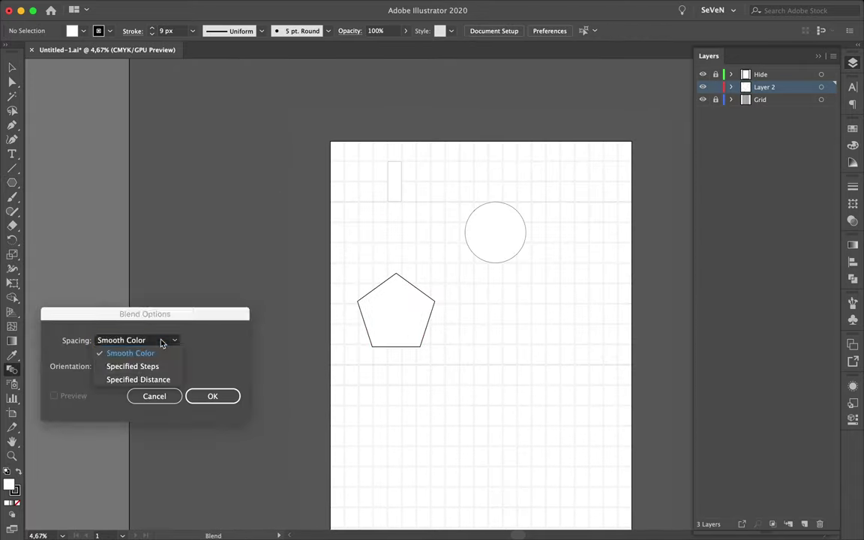
- Set the blend to Specified Steps and blend the rectangle, circle and pentagon
click(135, 364)
click(197, 403)
click(394, 181)
click(497, 232)
click(397, 317)
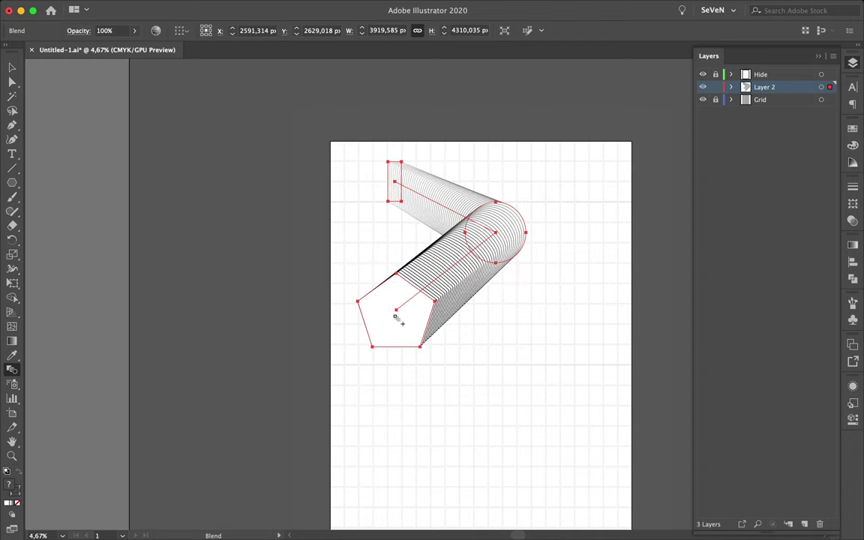
- Draw a rectangle at the page's lower right and add it to the blend
scroll(494, 365, up, 2)
drag(488, 365, 588, 416)
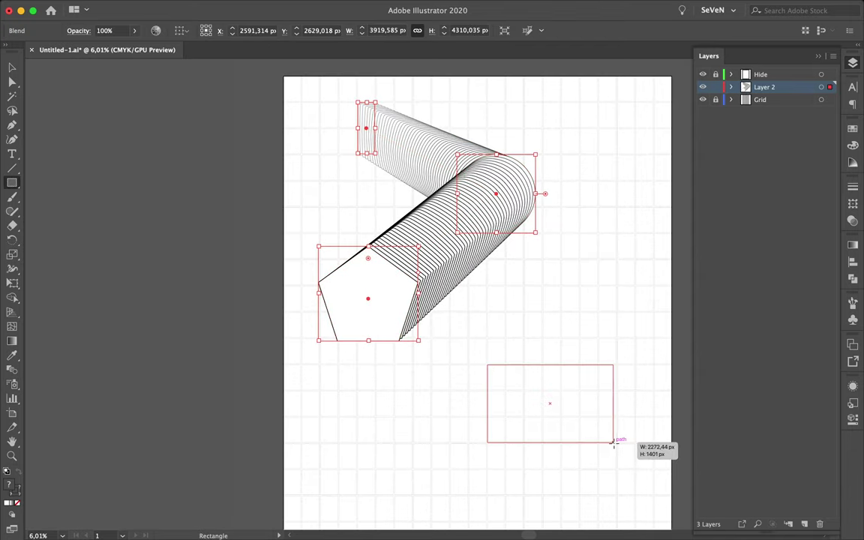
drag(615, 469, 634, 468)
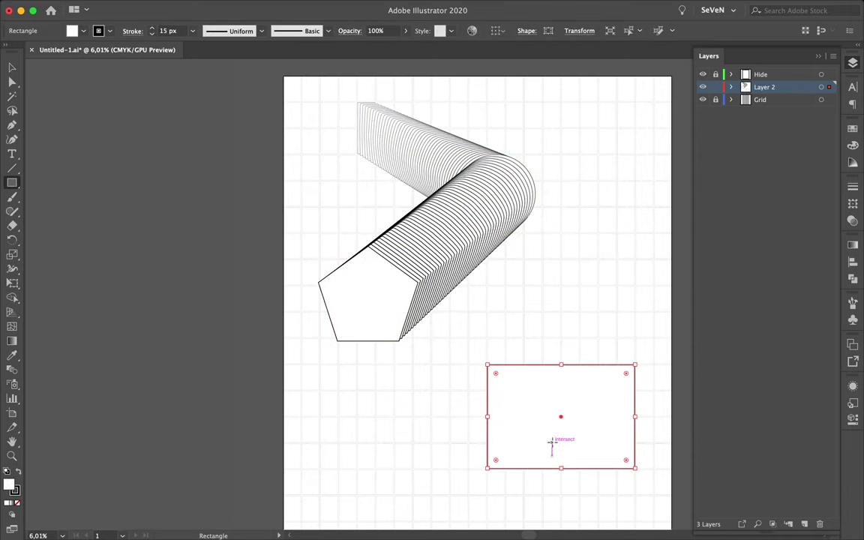
click(568, 406)
- Curve the blend's spine into a smooth sweep with the Anchor Point tool
key(shift+c)
drag(366, 128, 388, 128)
drag(495, 195, 498, 259)
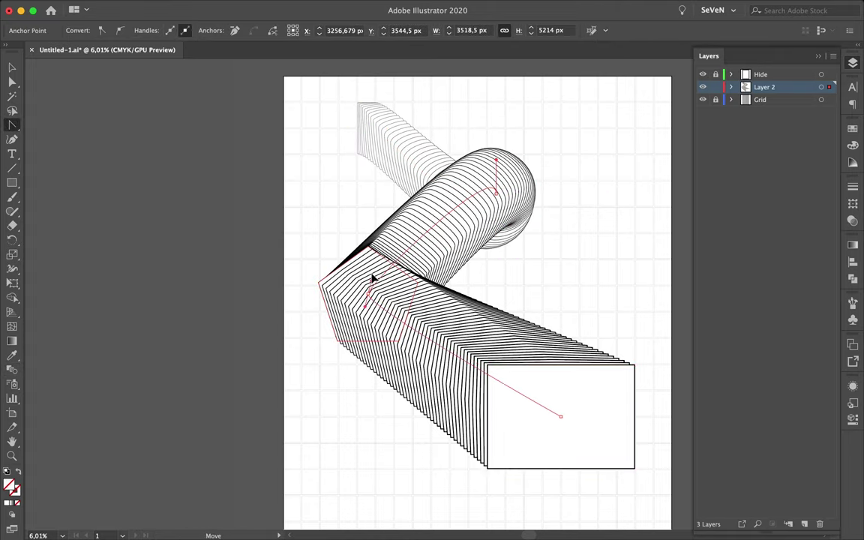
drag(369, 293, 368, 342)
drag(556, 426, 528, 453)
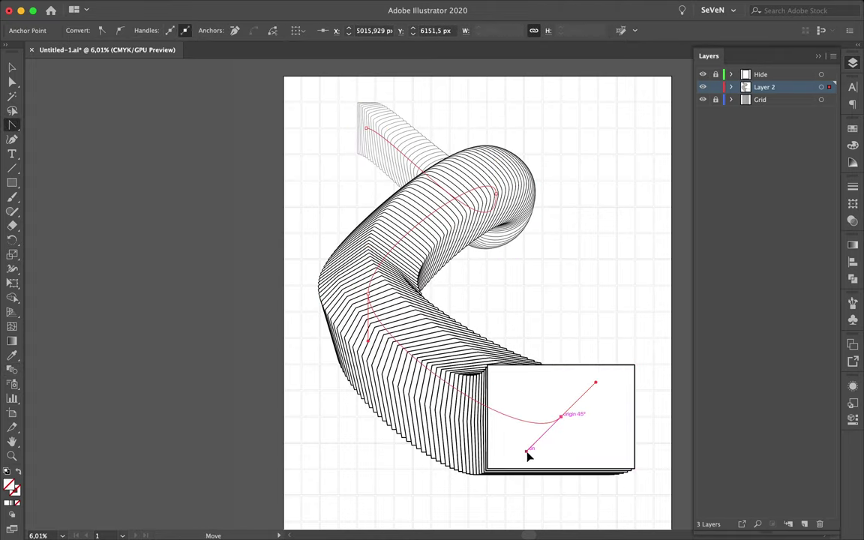
drag(527, 456, 525, 479)
- Select the whole blend and expand it into separate paths
key(v)
key(ctrl+shift+a)
alt+scroll(575, 343, down, 1)
scroll(578, 360, down, 2)
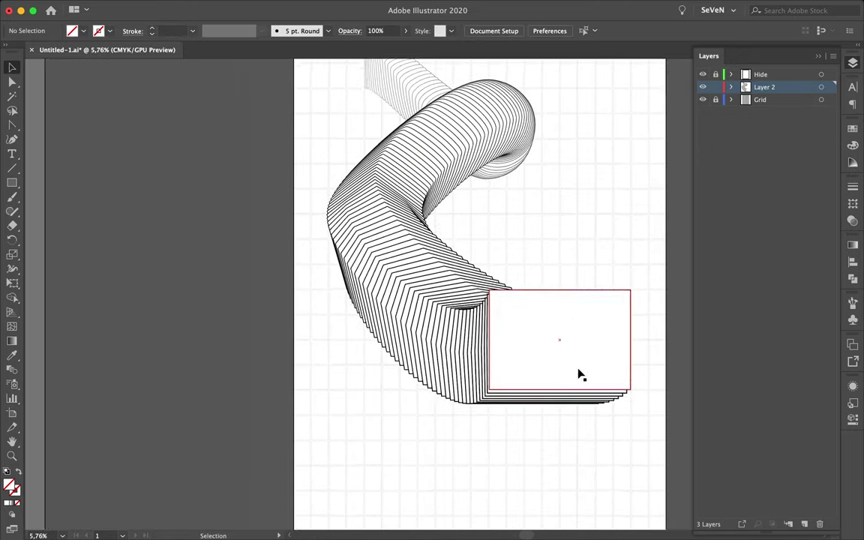
key(ctrl+a)
click(148, 6)
click(159, 138)
key(Return)
click(148, 6)
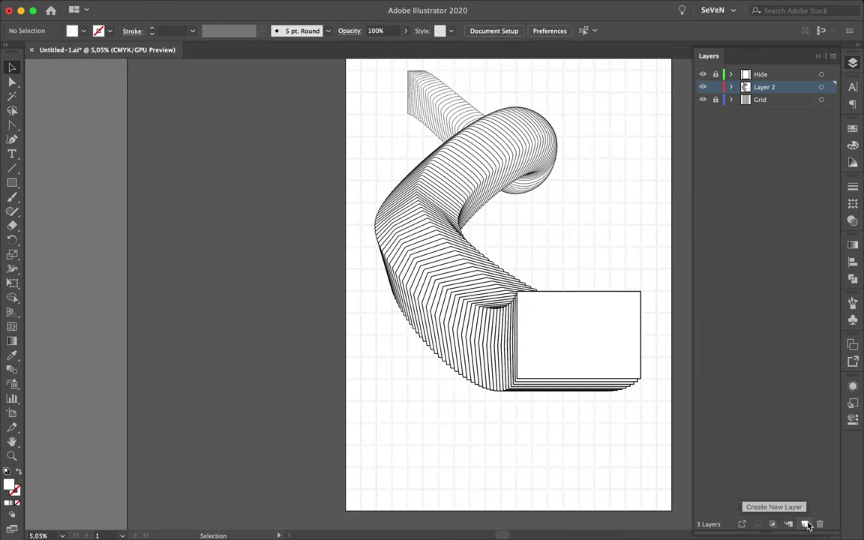
- Move a grid cell upward, stretch another taller and shift one a column left
scroll(397, 480, up, 5)
drag(378, 504, 415, 372)
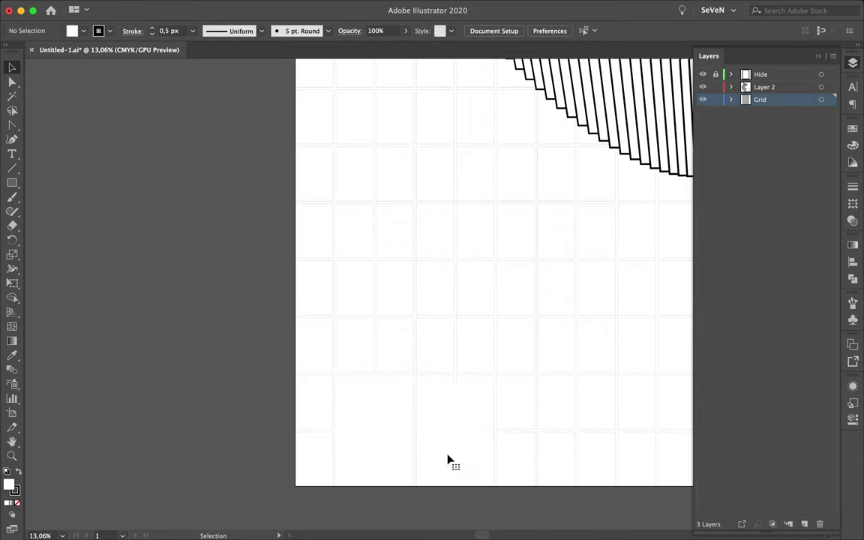
scroll(448, 460, right, 5)
drag(428, 428, 517, 486)
click(429, 507)
scroll(496, 457, right, 3)
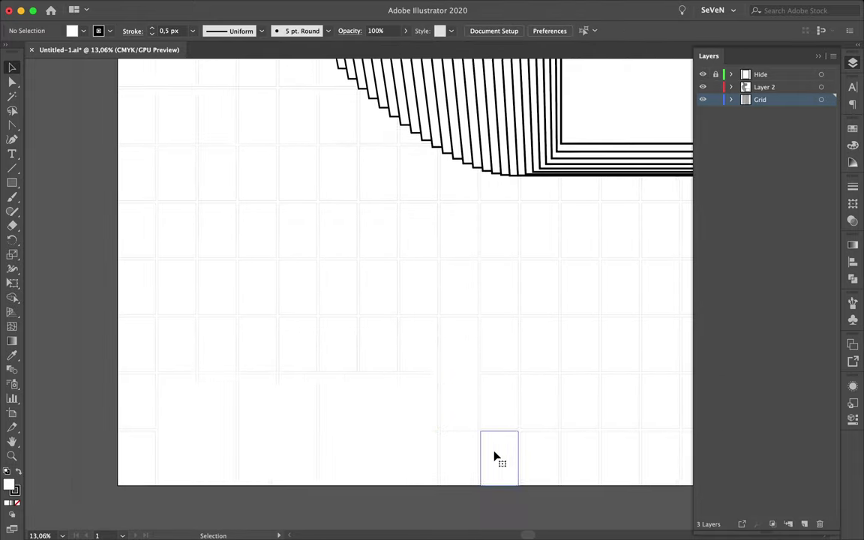
scroll(495, 458, right, 2)
drag(465, 463, 425, 463)
- Enlarge grid cells into bigger boxes and widen the selected cells
scroll(425, 463, right, 3)
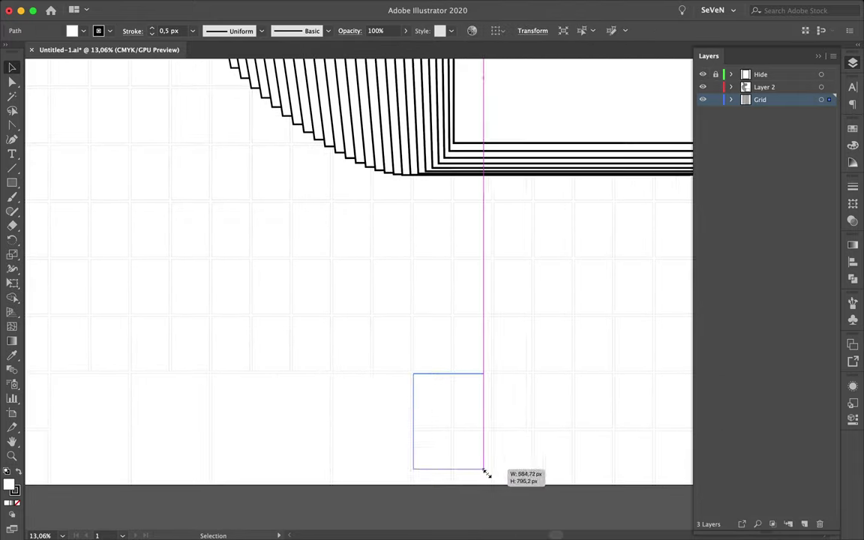
drag(485, 472, 498, 484)
scroll(465, 427, right, 3)
drag(437, 420, 474, 481)
scroll(453, 412, right, 3)
scroll(415, 419, right, 2)
click(415, 419)
drag(415, 418, 496, 480)
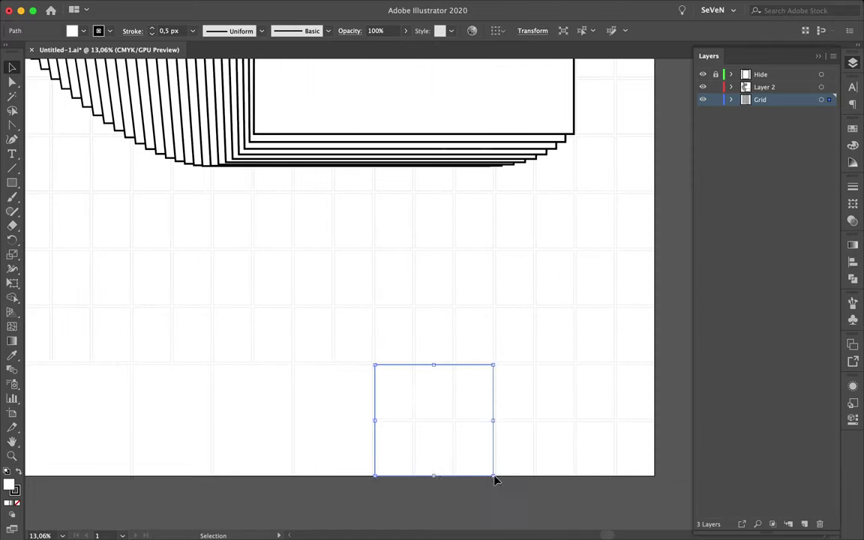
scroll(513, 411, down, 2)
- Stretch a small grid cell into a large box and resize another into a tall box
click(514, 411)
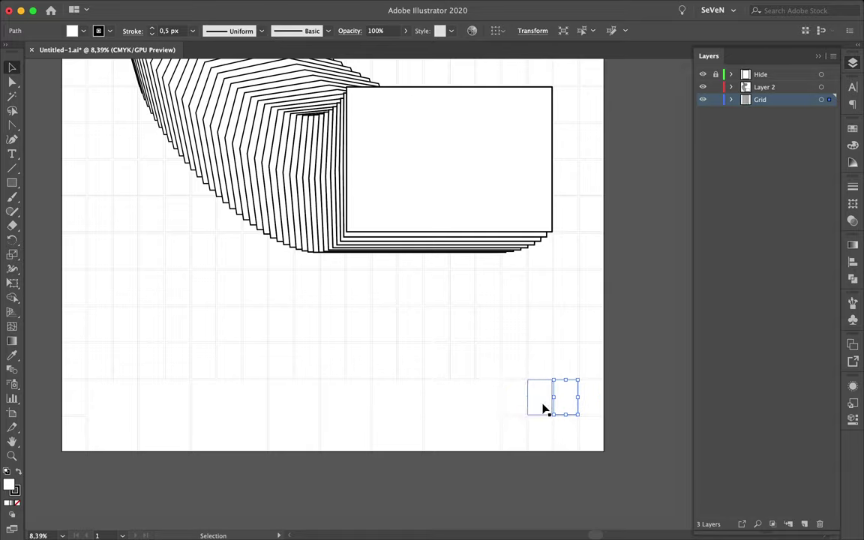
scroll(542, 405, up, 2)
drag(553, 412, 481, 474)
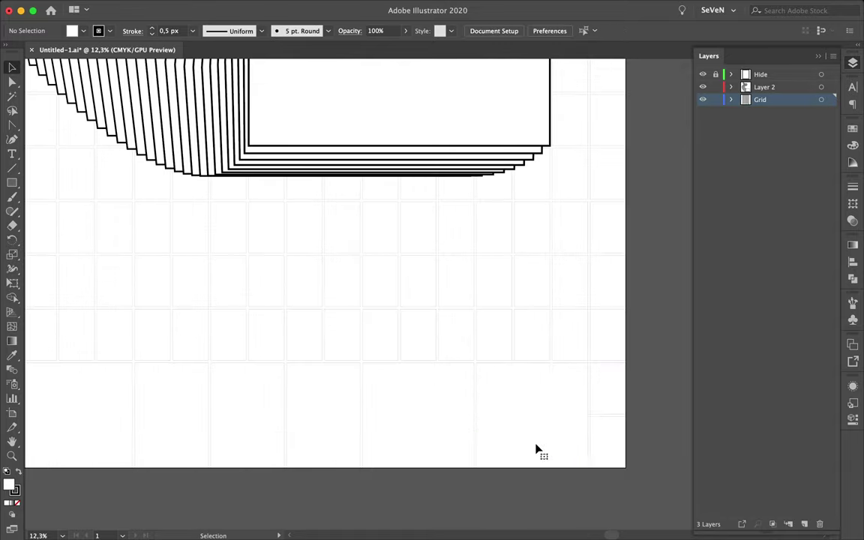
click(568, 400)
scroll(506, 408, down, 2)
scroll(225, 452, up, 1)
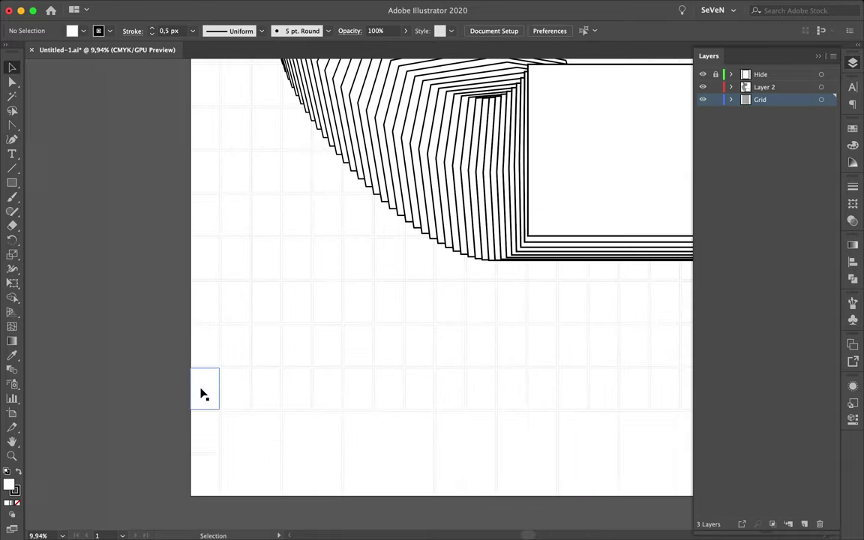
scroll(202, 394, down, 2)
scroll(231, 283, up, 2)
drag(231, 284, 273, 434)
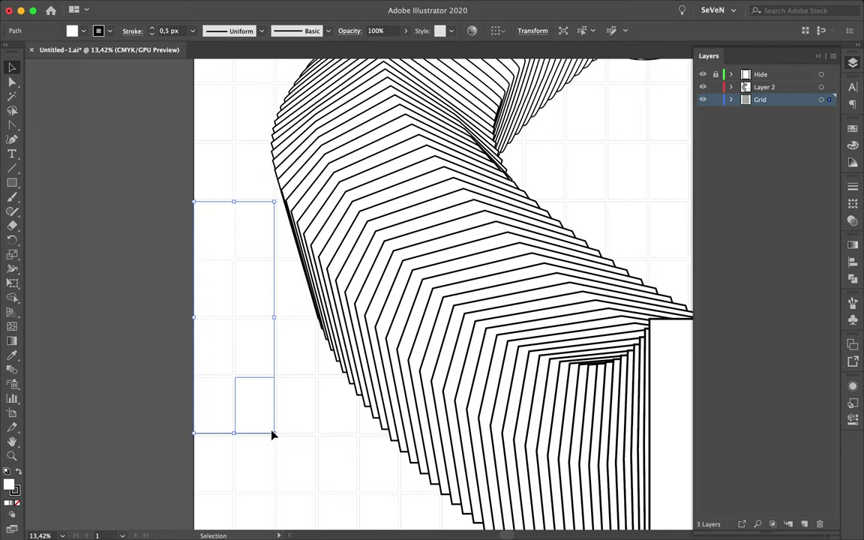
scroll(225, 368, up, 3)
- Move a small cell up and right and resize a box into a wide rectangle
drag(218, 339, 258, 216)
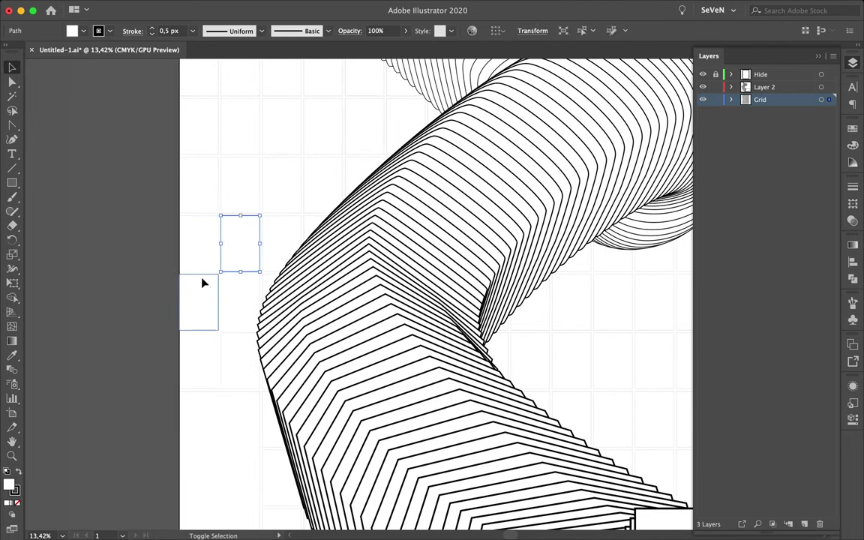
scroll(211, 358, up, 2)
scroll(199, 254, up, 2)
mouse_move(305, 290)
mouse_down()
mouse_move(366, 289)
mouse_move(244, 188)
mouse_move(168, 207)
mouse_up()
scroll(347, 286, up, 1)
scroll(367, 285, up, 2)
scroll(357, 283, up, 1)
scroll(357, 283, down, 4)
scroll(324, 278, down, 2)
scroll(325, 277, down, 1)
- Try resizing another grid rectangle, undo the change and clear the selection
click(454, 273)
scroll(376, 309, up, 2)
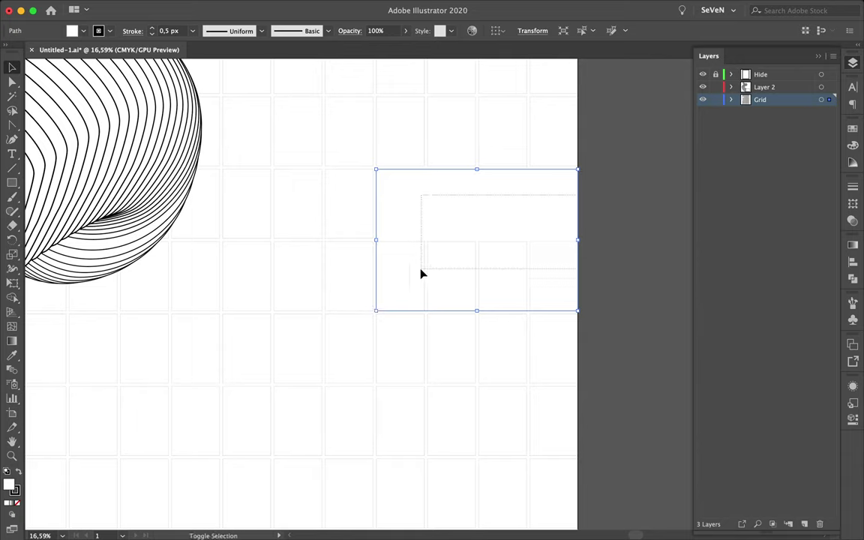
click(599, 344)
scroll(599, 344, down, 2)
click(524, 376)
scroll(592, 371, down, 1)
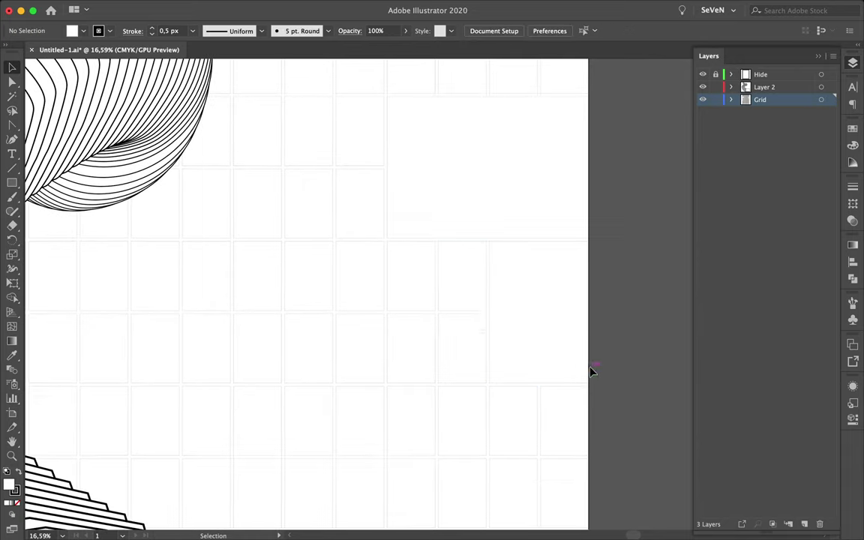
drag(418, 335, 387, 383)
key(ctrl+z)
click(417, 291)
scroll(461, 349, down, 3)
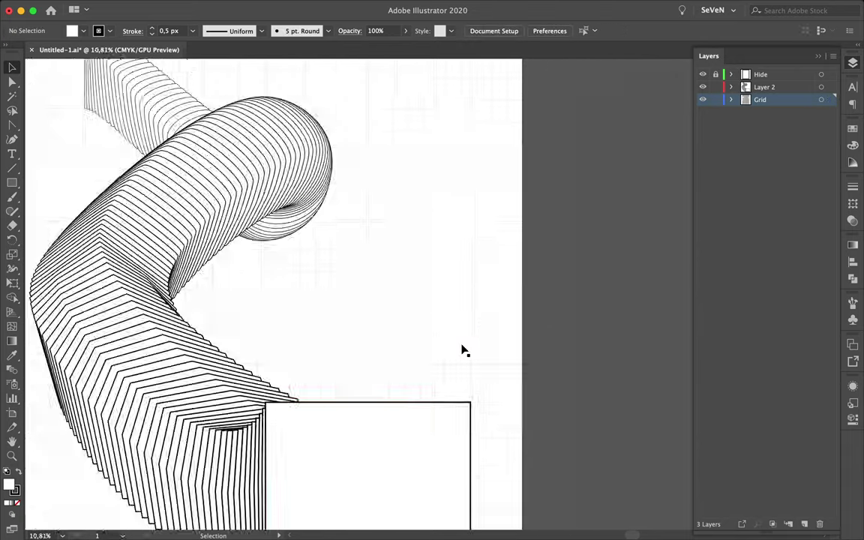
- Resize a small grid rectangle, then stretch a tall grid rectangle upward
scroll(463, 349, down, 1)
scroll(463, 350, up, 3)
drag(457, 349, 493, 445)
key(ctrl+shift+a)
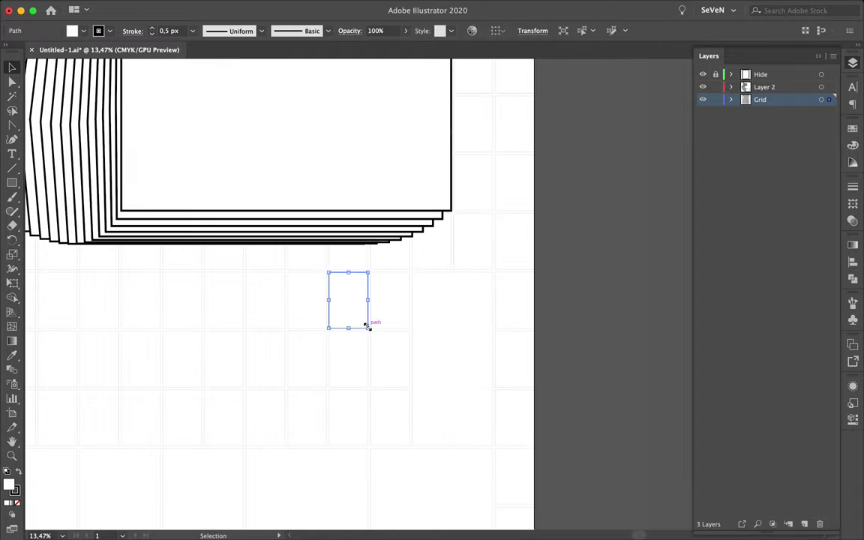
scroll(529, 355, down, 2)
scroll(520, 471, up, 2)
mouse_move(517, 457)
mouse_down()
mouse_move(518, 143)
mouse_move(517, 162)
mouse_up()
scroll(555, 517, down, 3)
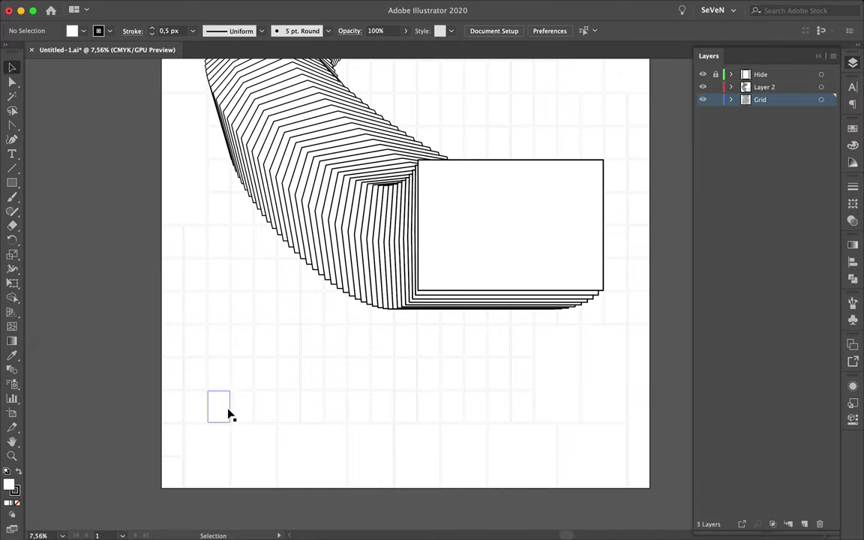
scroll(228, 412, up, 2)
scroll(259, 289, up, 2)
scroll(112, 143, up, 2)
- Enlarge a grid cell near the artboard's top-left from its corner
drag(81, 75, 181, 218)
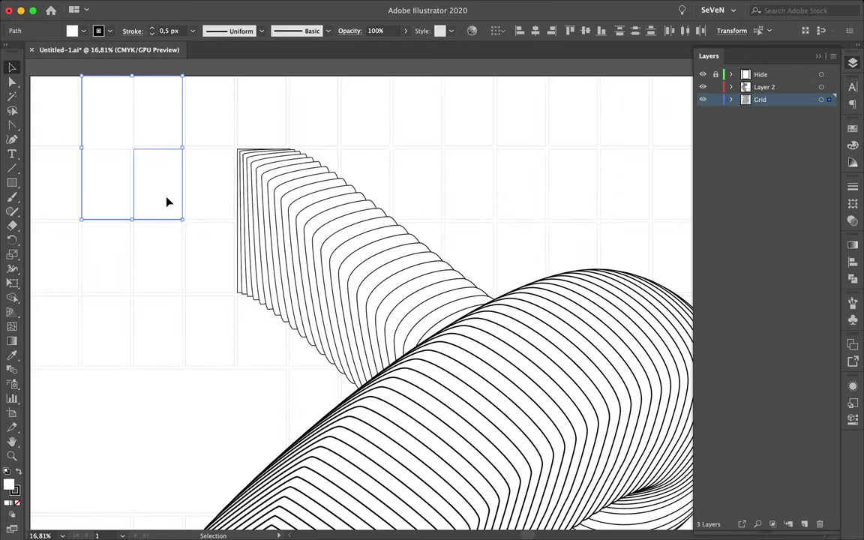
drag(234, 146, 343, 226)
scroll(336, 218, up, 2)
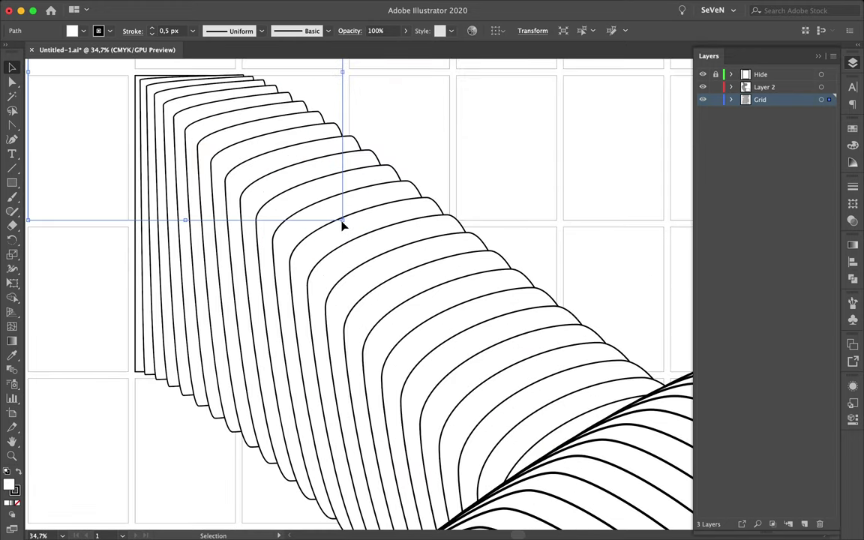
scroll(338, 195, down, 3)
click(234, 185)
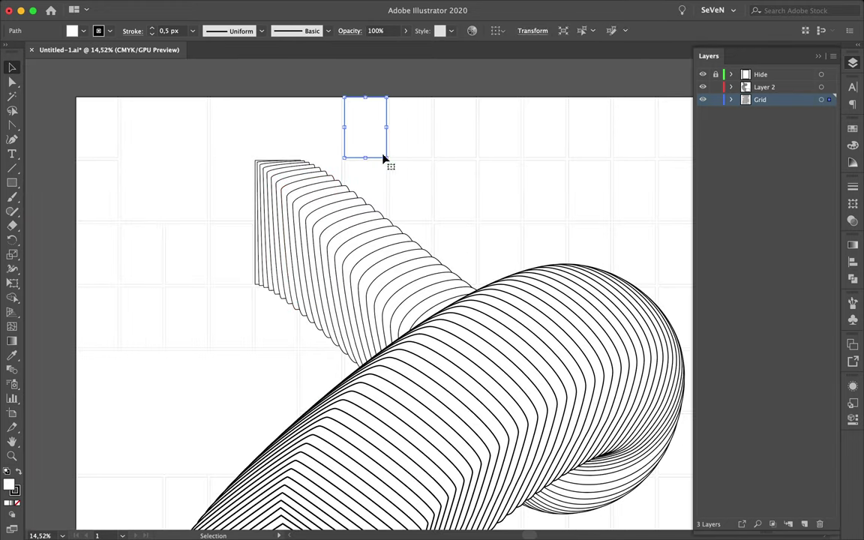
- Resize a grid rectangle near the top to about 1005 × 927 px
drag(431, 222, 432, 223)
scroll(431, 222, up, 2)
click(328, 150)
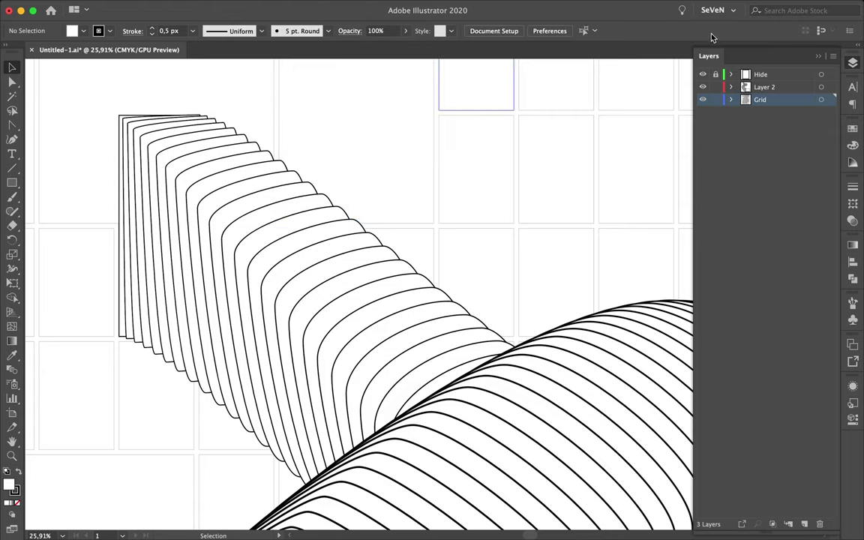
scroll(328, 151, down, 3)
mouse_move(367, 180)
mouse_down()
mouse_move(456, 242)
mouse_move(437, 265)
mouse_up()
- Resize another grid rectangle and stretch the top-right cells into one larger block
click(400, 166)
click(334, 168)
scroll(339, 173, up, 2)
drag(339, 173, 511, 314)
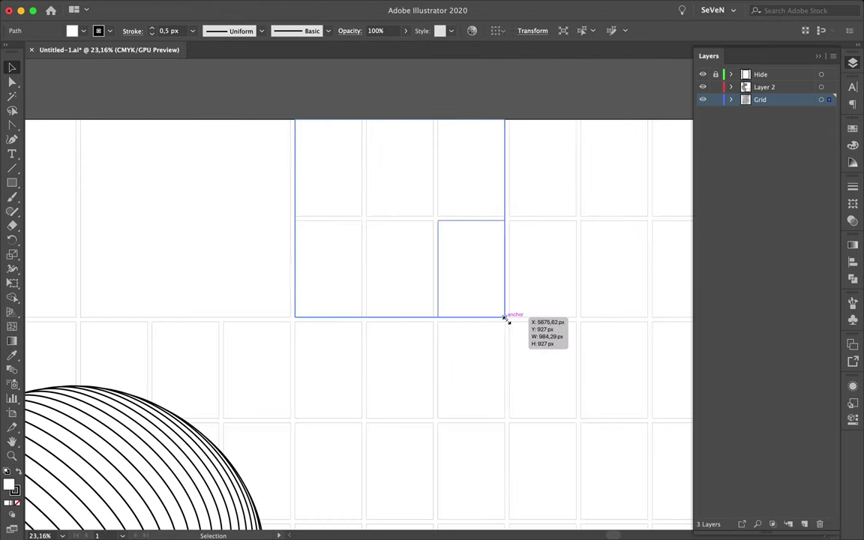
click(326, 169)
scroll(463, 270, down, 1)
mouse_move(433, 227)
mouse_down()
mouse_move(538, 303)
mouse_move(573, 345)
mouse_move(392, 357)
mouse_up()
- Adjust the bottom edges of the top-left and left-column rectangles, then resize another rectangle
scroll(610, 229, down, 2)
scroll(559, 328, down, 1)
scroll(559, 327, up, 2)
click(269, 240)
scroll(271, 245, up, 2)
drag(263, 410, 263, 456)
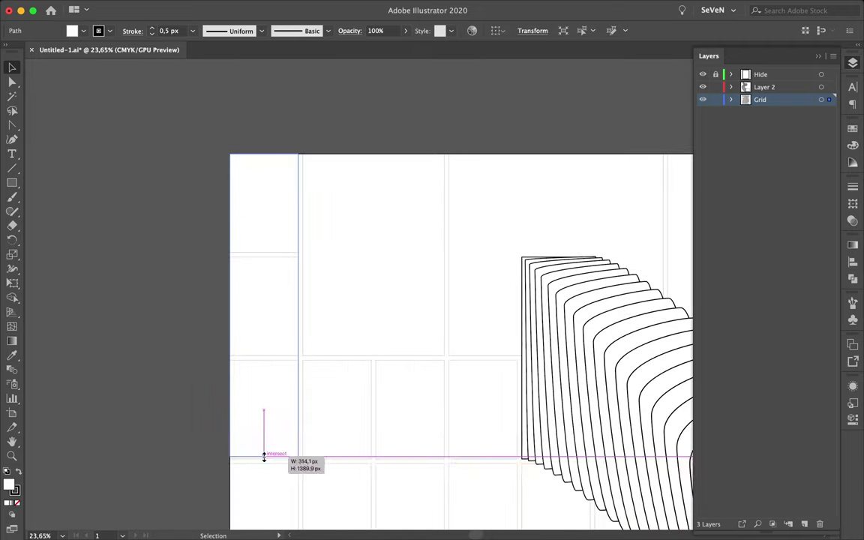
scroll(264, 319, down, 1)
drag(265, 397, 263, 233)
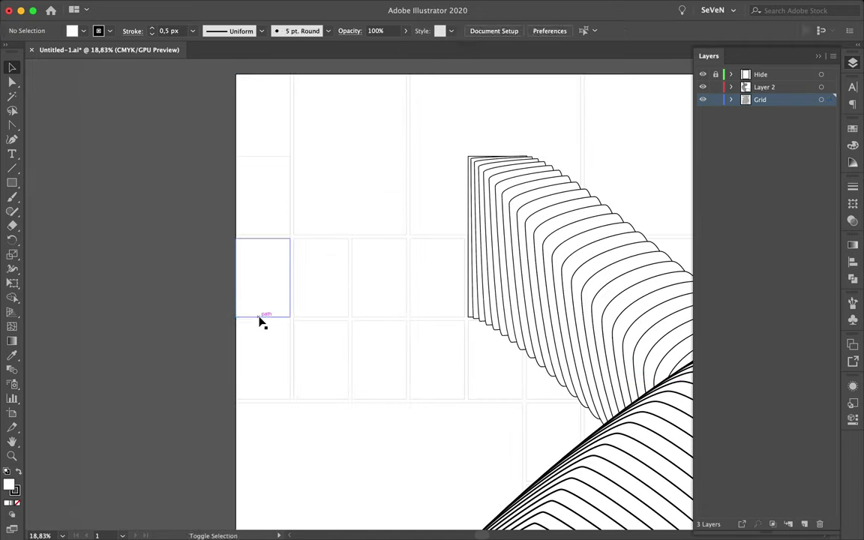
drag(325, 268, 517, 399)
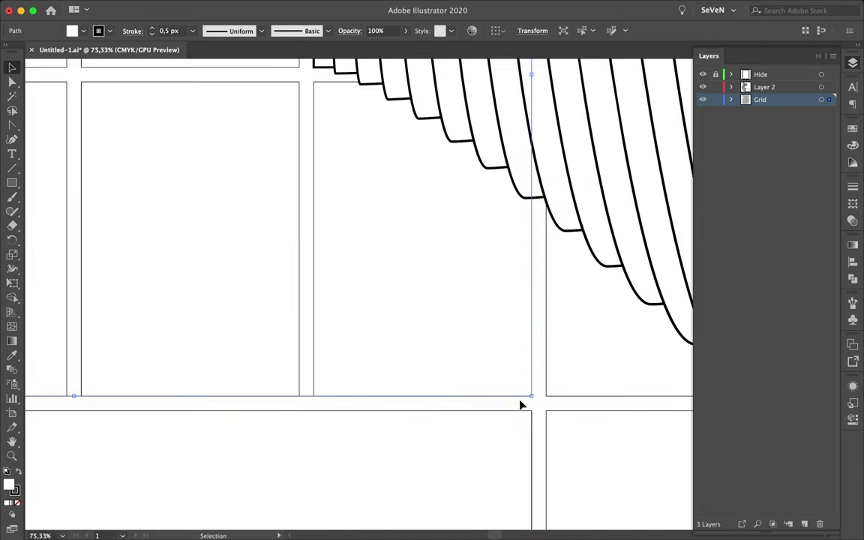
- Merge a block of grid cells into one shape with Ctrl+8
scroll(480, 313, down, 3)
scroll(511, 276, up, 2)
drag(529, 259, 476, 343)
key(ctrl+8)
- Select a block of grid cells and some neighbouring small cells, then clear the selection
drag(462, 251, 385, 342)
click(235, 283)
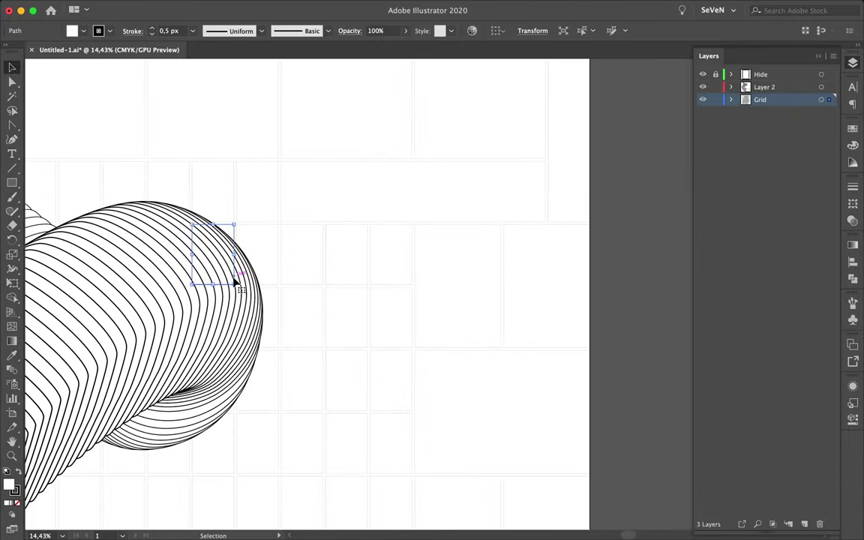
shift+click(409, 330)
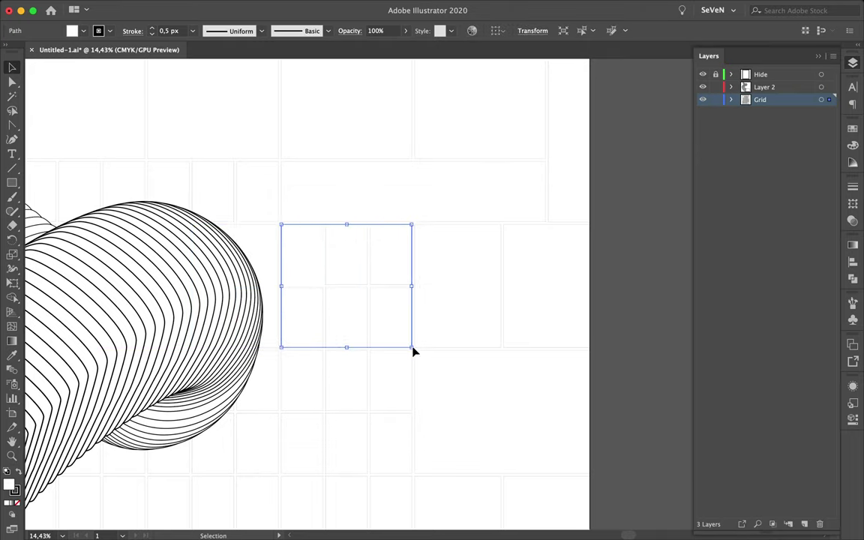
scroll(354, 342, down, 5)
click(392, 352)
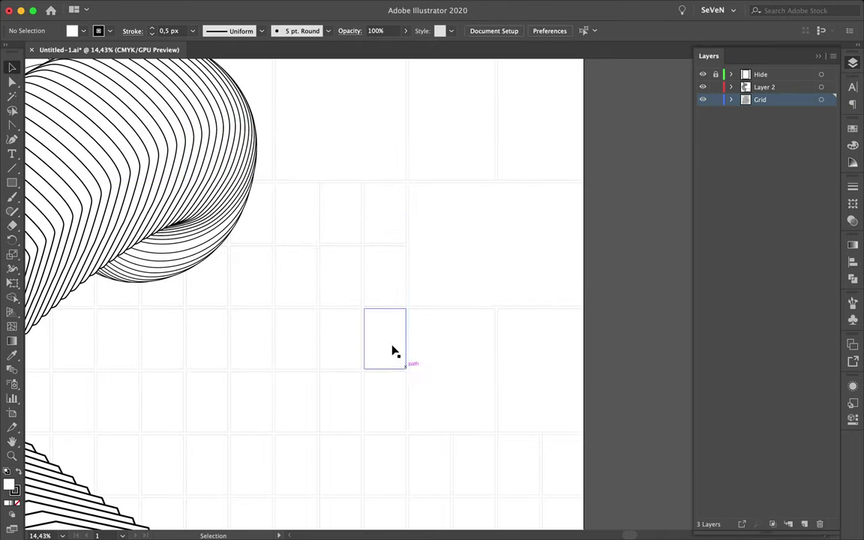
scroll(388, 347, down, 3)
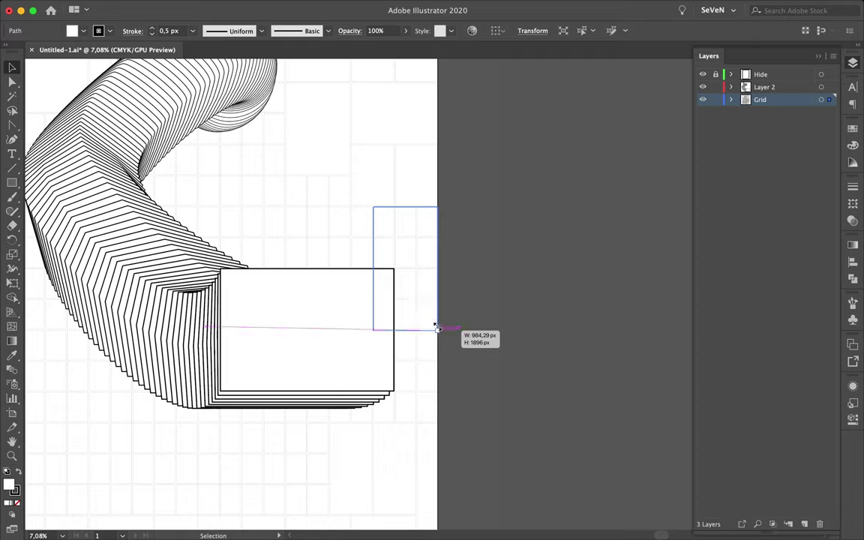
scroll(437, 328, up, 6)
scroll(453, 342, down, 3)
scroll(448, 339, down, 1)
click(453, 335)
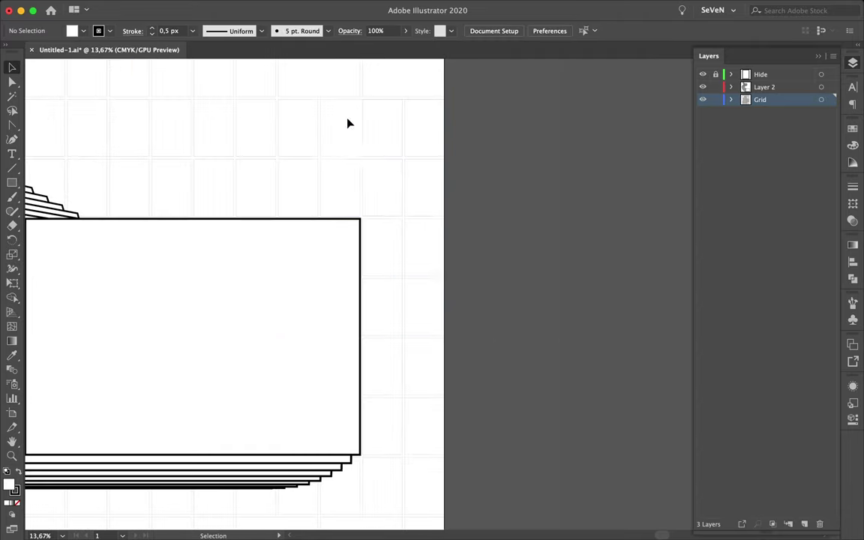
- Delete a single grid cell and two clusters of grid cells
scroll(457, 338, down, 1)
click(443, 323)
scroll(434, 300, down, 2)
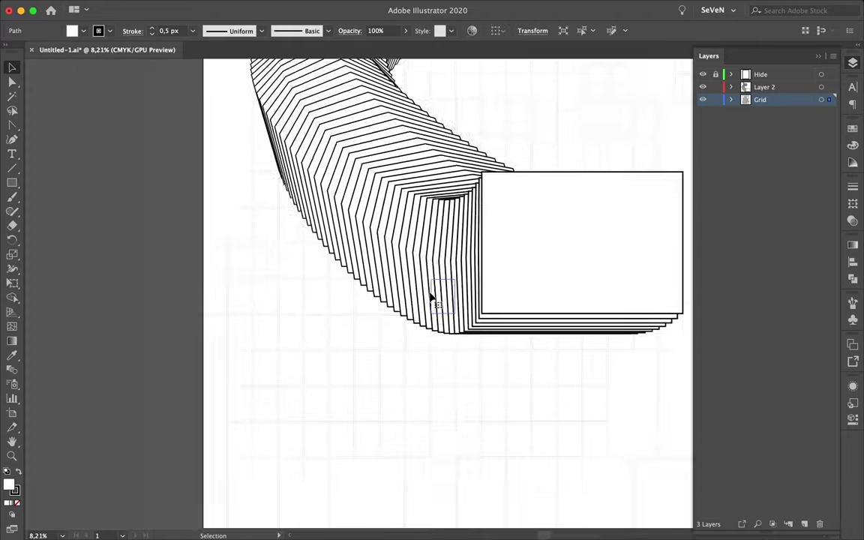
scroll(428, 295, up, 3)
key(Delete)
drag(396, 386, 442, 469)
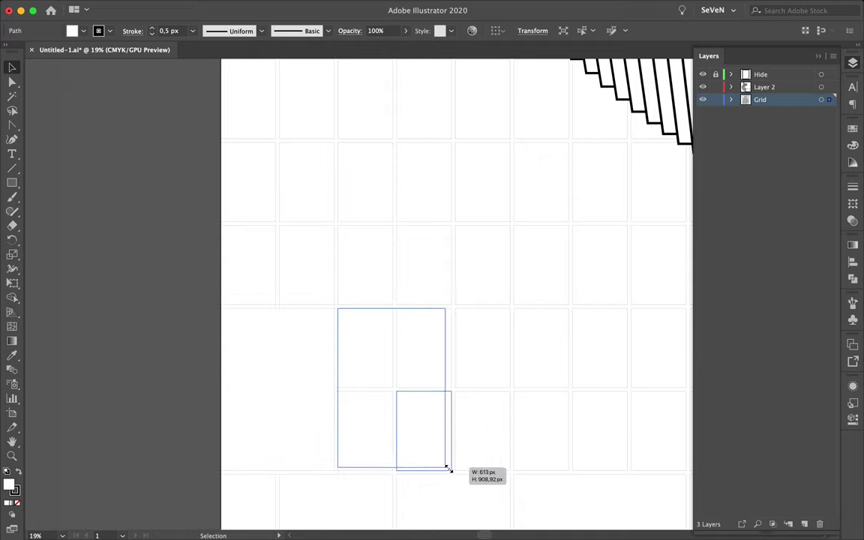
key(Delete)
scroll(316, 263, up, 1)
drag(225, 188, 439, 347)
key(Delete)
key(Delete)
- Select two adjacent grid cells, then scale another cell larger from its corner
click(259, 301)
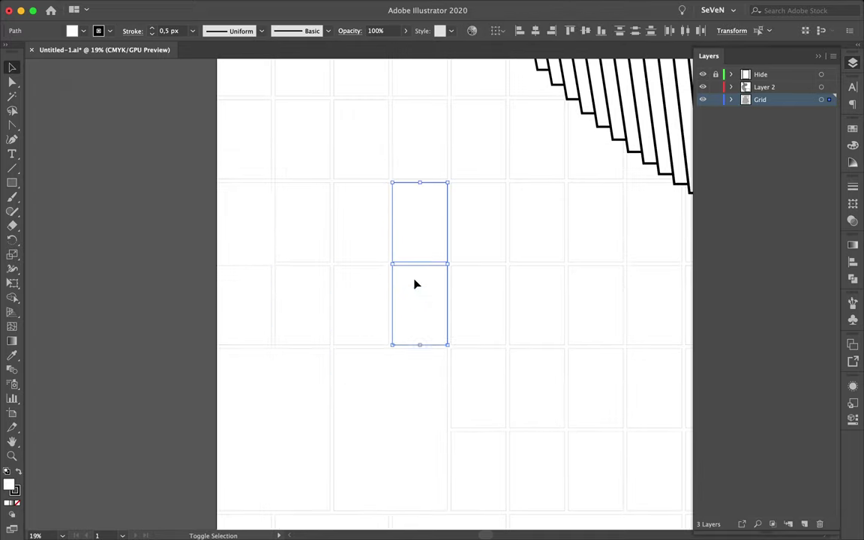
shift+click(293, 306)
scroll(470, 257, down, 2)
click(378, 247)
mouse_move(380, 268)
mouse_down()
mouse_move(449, 398)
mouse_move(424, 405)
mouse_up()
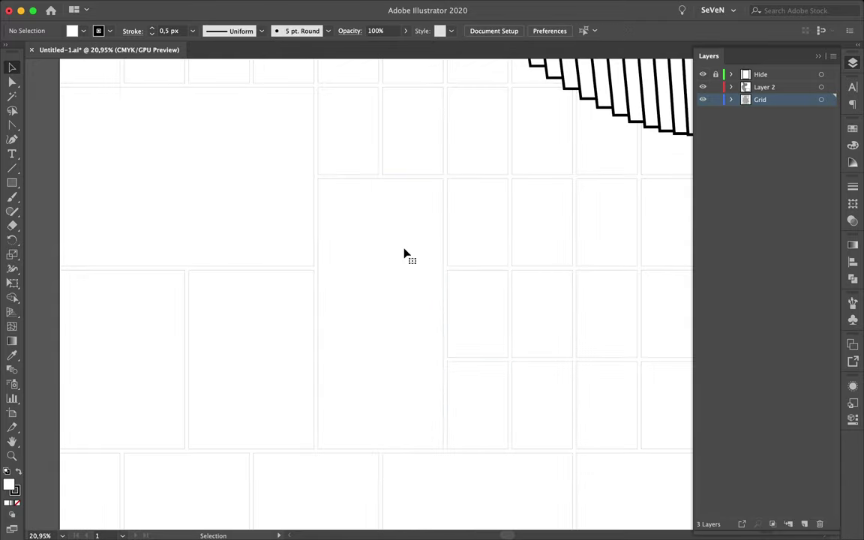
- Draw a small rectangle to the right of the tube
scroll(401, 254, down, 3)
scroll(199, 260, up, 1)
scroll(289, 238, down, 2)
scroll(290, 239, down, 1)
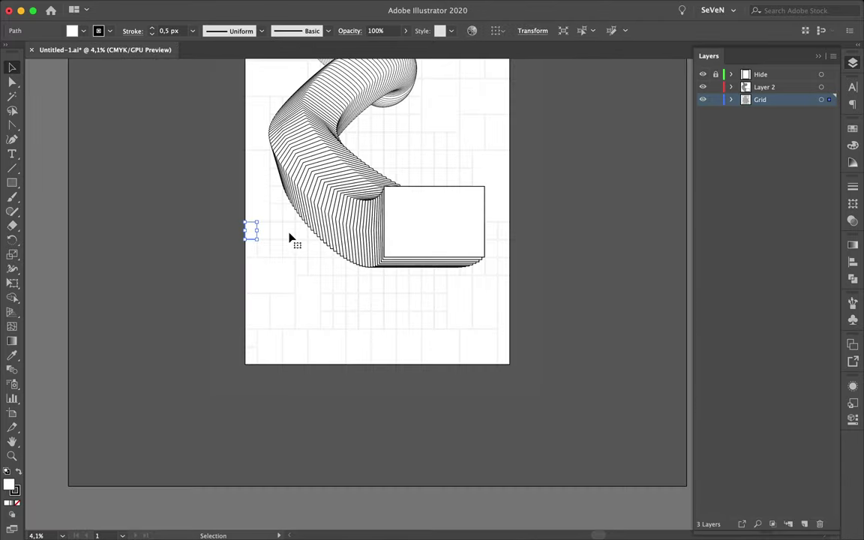
scroll(527, 218, up, 3)
scroll(473, 208, up, 1)
key(m)
drag(437, 225, 475, 250)
- Fill the small rectangle with crimson #D60B52 and shift it slightly left
click(853, 129)
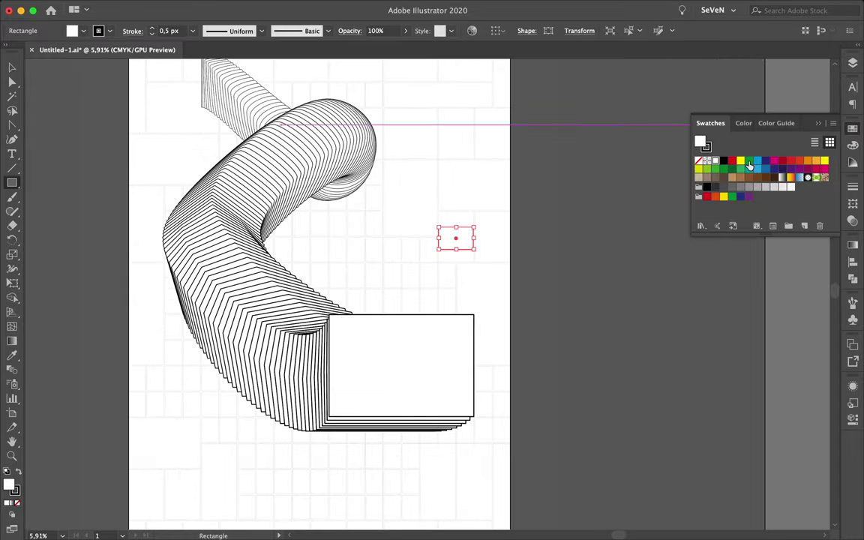
click(791, 178)
scroll(430, 246, up, 2)
click(817, 169)
key(v)
drag(487, 237, 397, 234)
scroll(397, 235, down, 3)
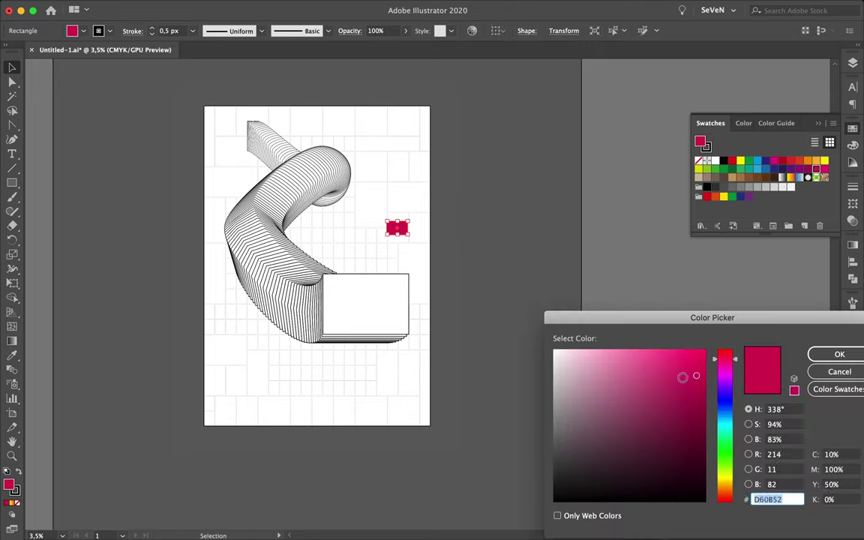
key(Return)
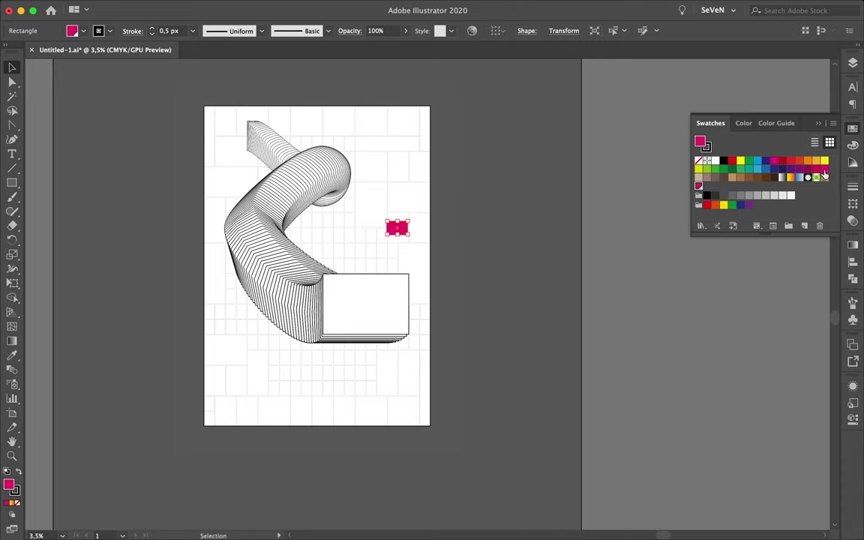
- Delete unused swatches so only the basics and the crimson remain
click(700, 181)
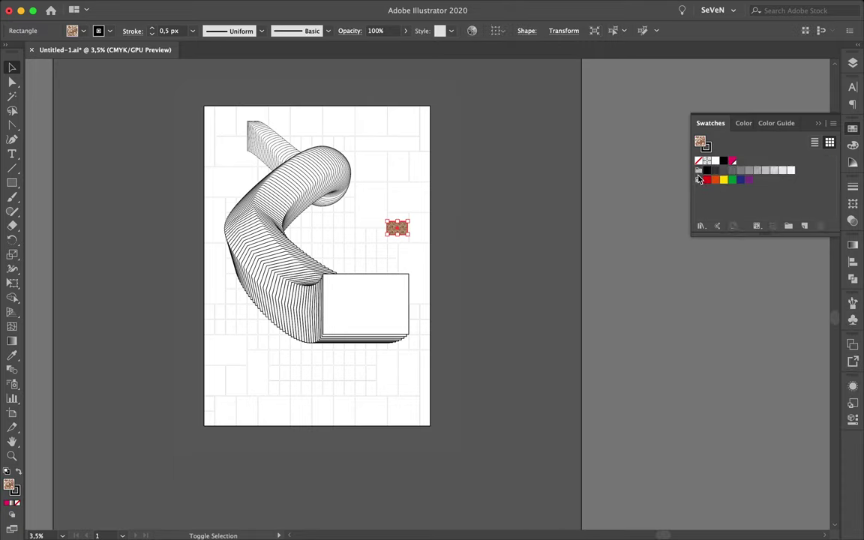
scroll(506, 249, up, 3)
scroll(397, 256, left, 3)
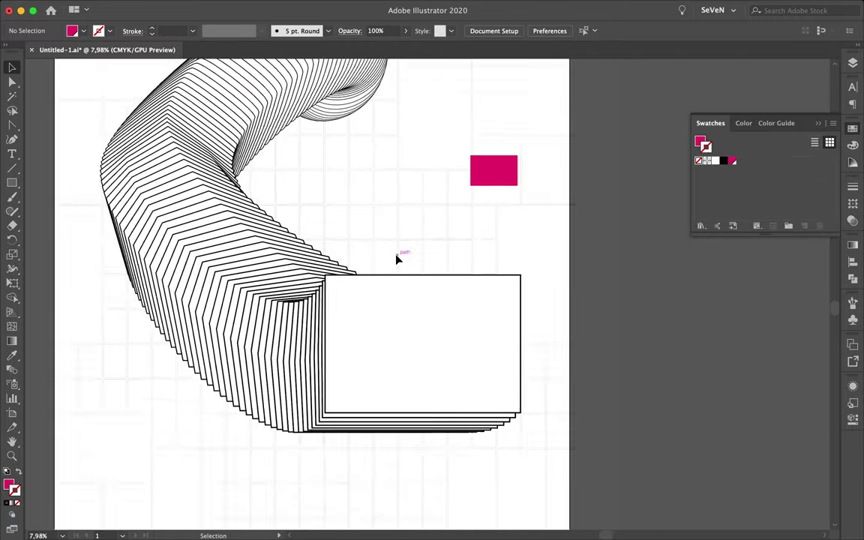
scroll(365, 429, down, 2)
key(t)
- Type 'ZERO INFORMATION', scale it up, and set it in Schwager Sans Black
text(ZERO INFORMATION)
drag(492, 448, 559, 483)
key(ctrl+t)
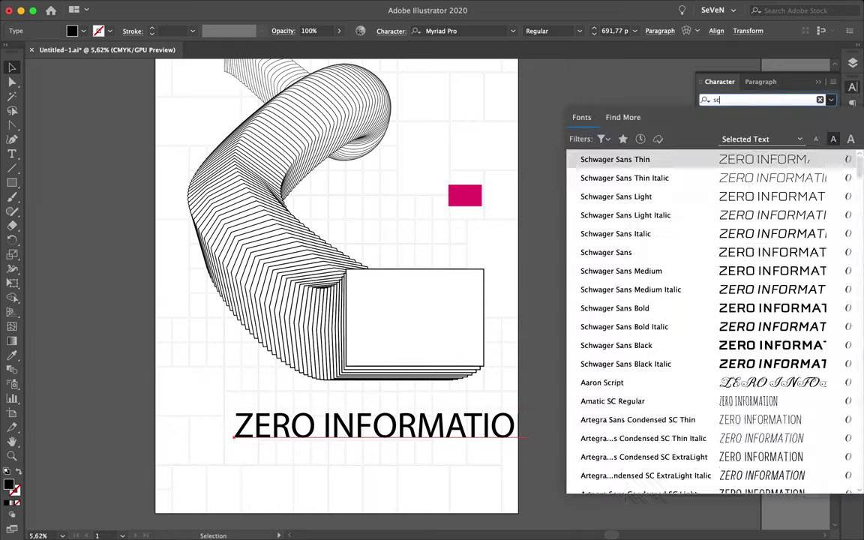
text(sch)
click(652, 344)
- Convert the text to outlines and move it to mid-artboard
key(Escape)
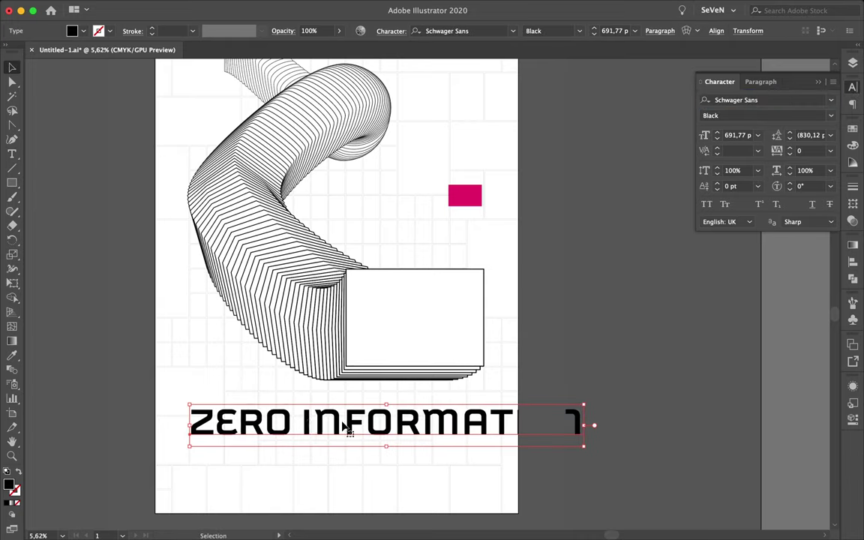
click(90, 6)
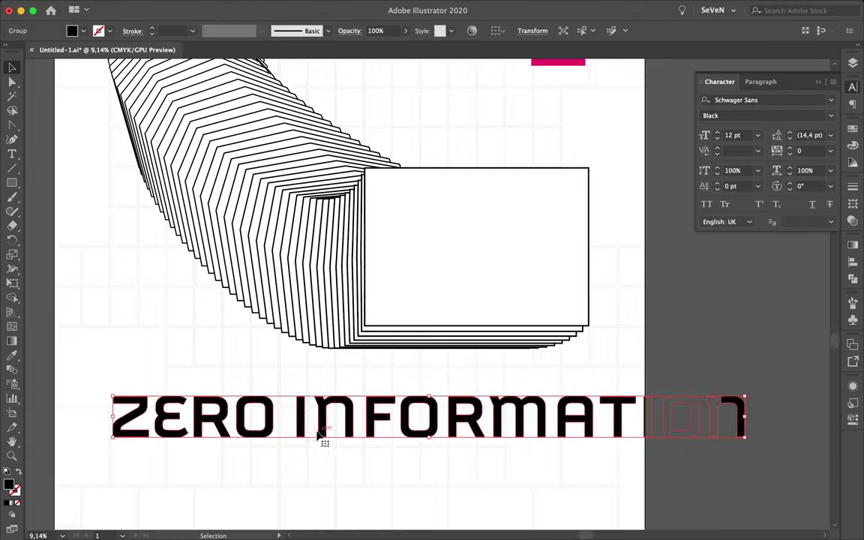
drag(324, 441, 366, 344)
drag(420, 414, 550, 484)
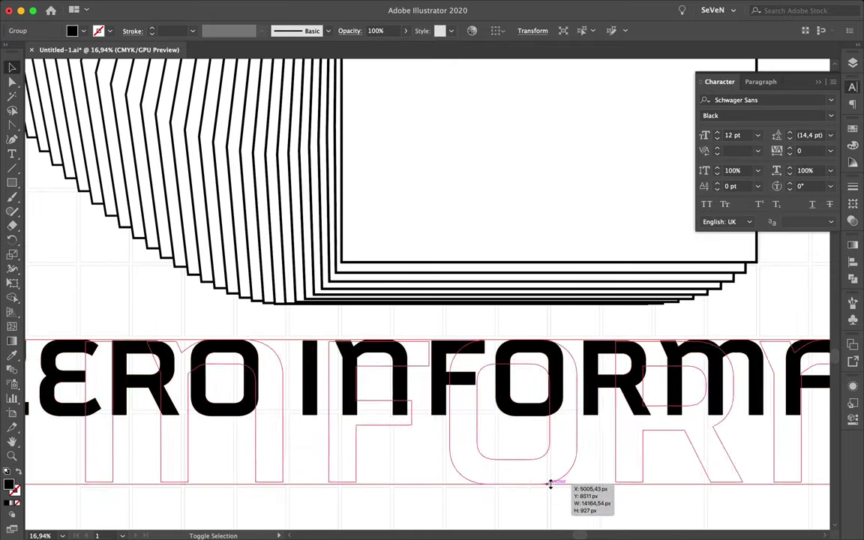
key(ctrl+0)
mouse_move(357, 473)
mouse_down()
mouse_move(334, 288)
mouse_move(505, 173)
mouse_up()
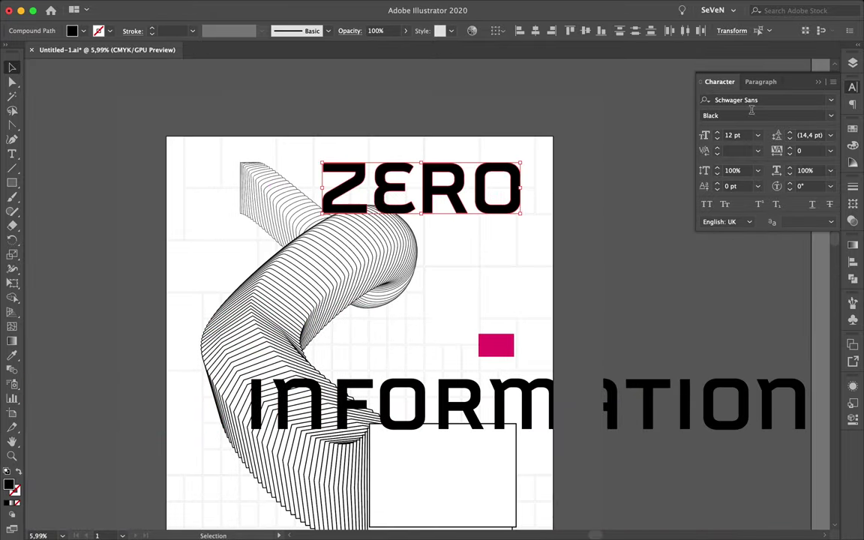
- Move the ZERO letters below the tube in the Layers panel stacking order
click(854, 63)
click(732, 87)
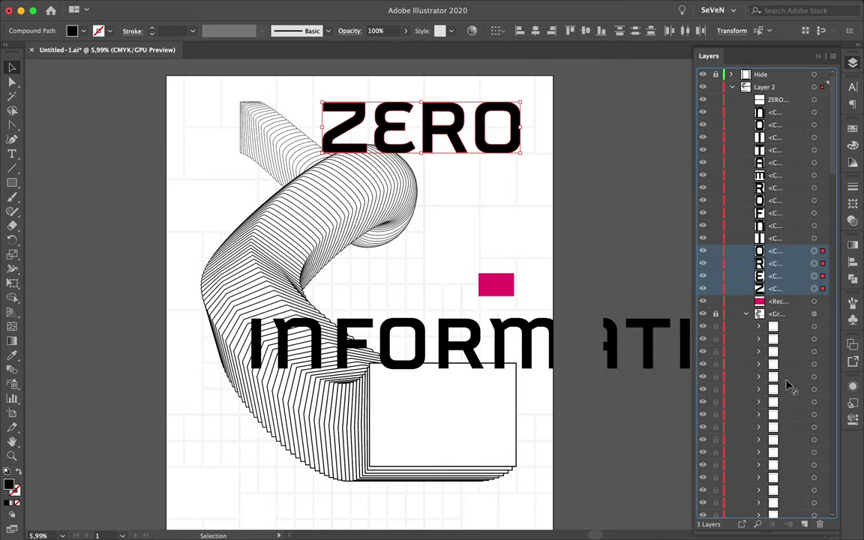
scroll(788, 420, down, 3)
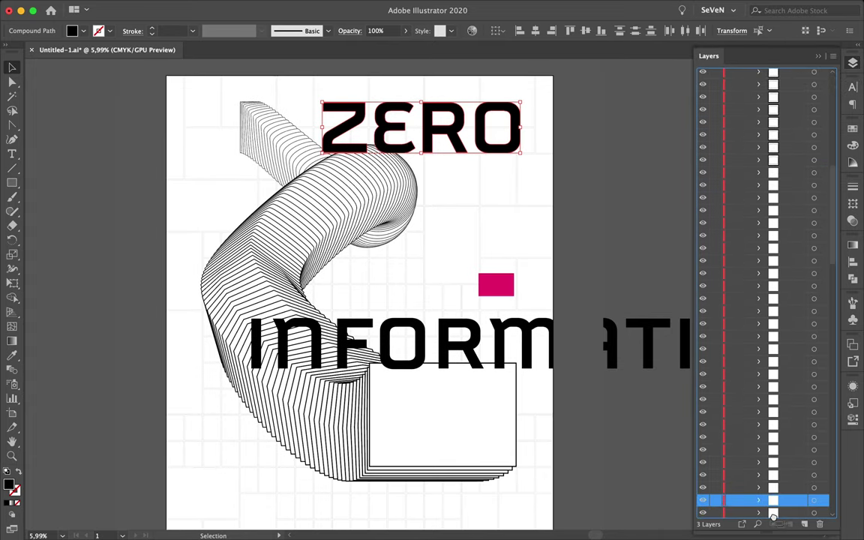
mouse_move(773, 392)
mouse_down()
mouse_move(787, 518)
mouse_move(771, 434)
mouse_up()
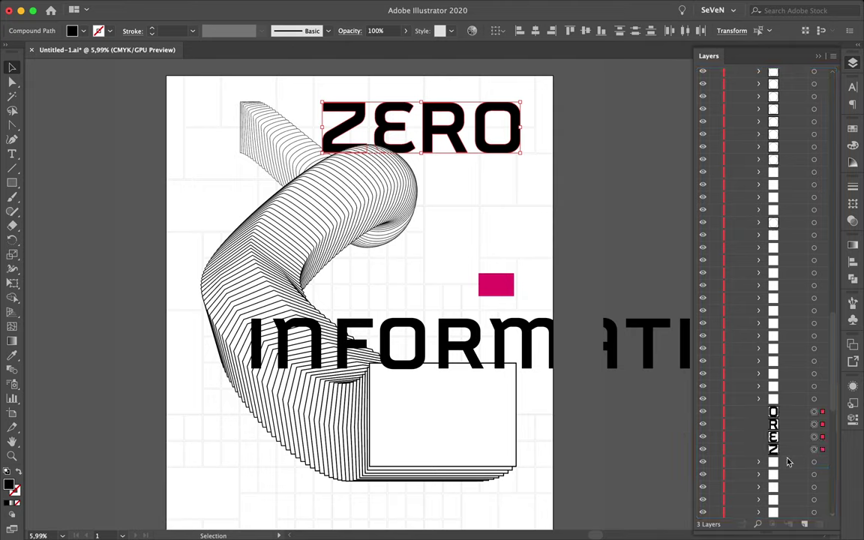
drag(497, 130, 444, 129)
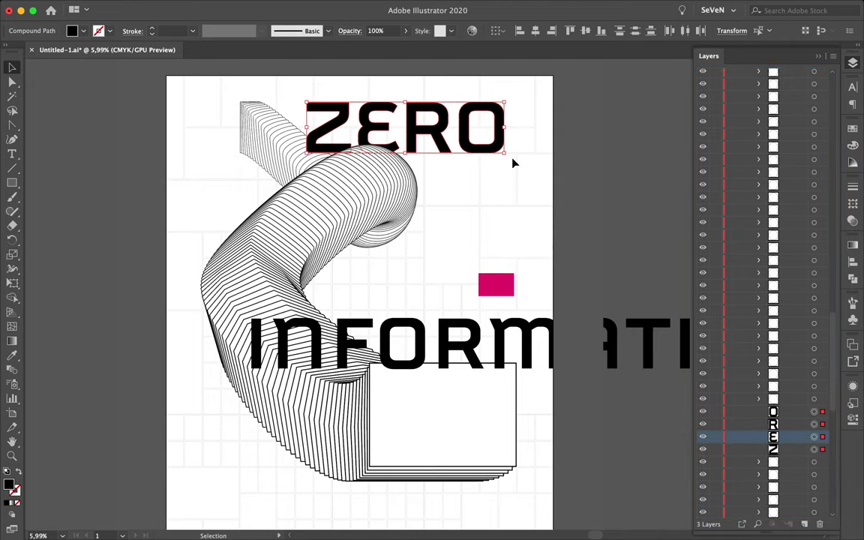
- Reorder the Z and E letters inside their group
double_click(328, 127)
scroll(791, 331, up, 5)
drag(773, 225, 787, 493)
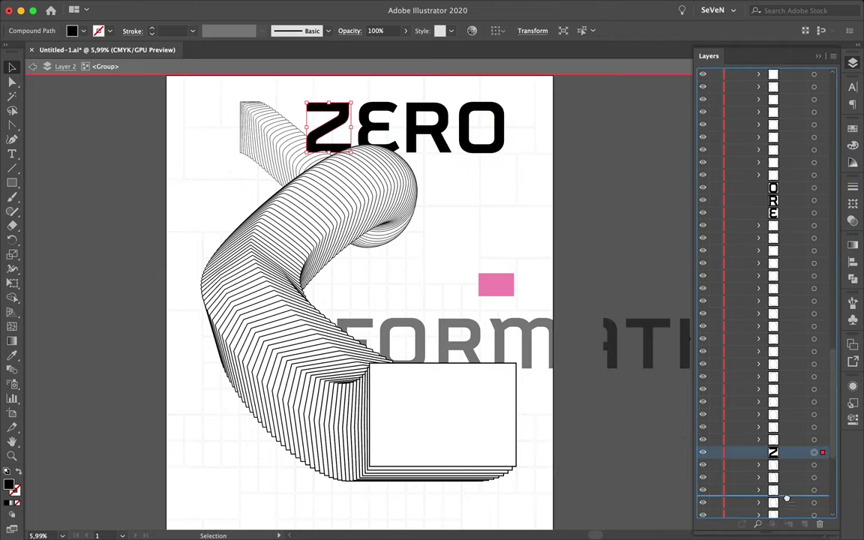
click(378, 120)
scroll(803, 428, up, 5)
drag(796, 411, 805, 160)
key(Escape)
- Widen the O by dragging its right anchors, then duplicate it to the left
click(480, 128)
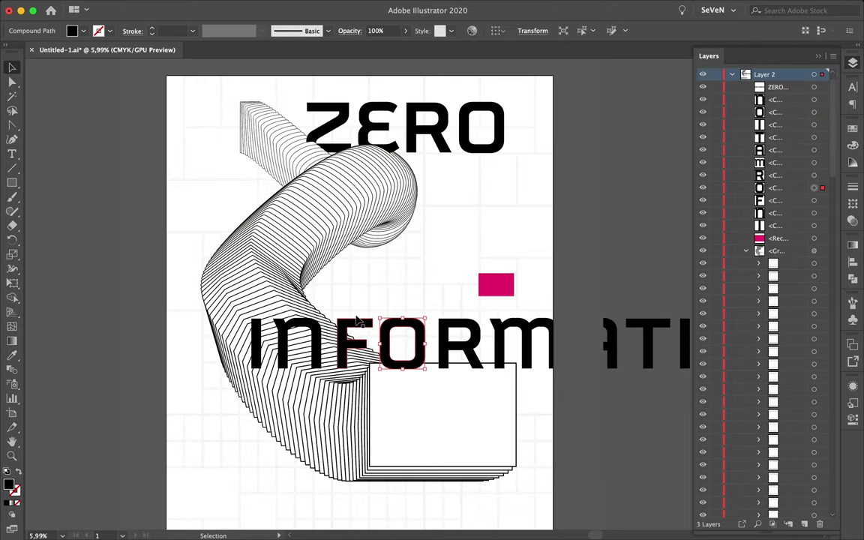
key(a)
mouse_move(510, 141)
mouse_down()
mouse_move(570, 142)
mouse_move(234, 239)
mouse_up()
key(v)
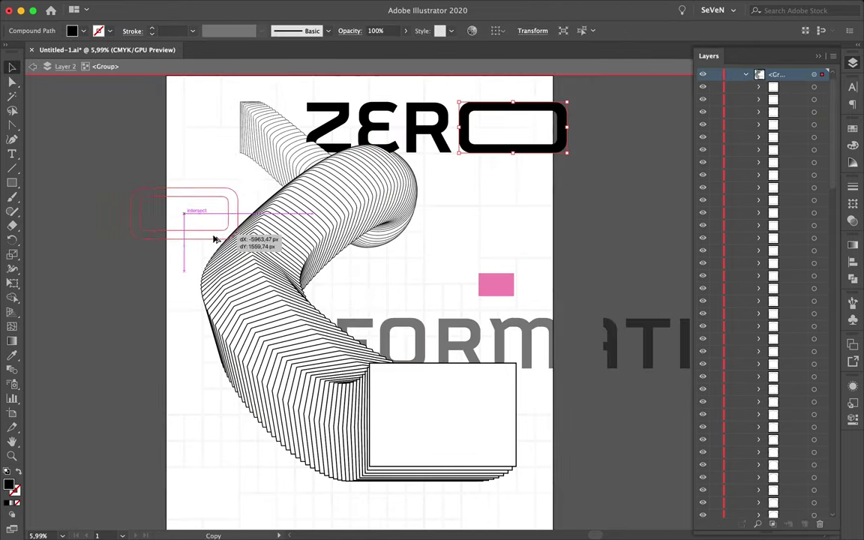
scroll(786, 175, down, 5)
drag(786, 256, 782, 120)
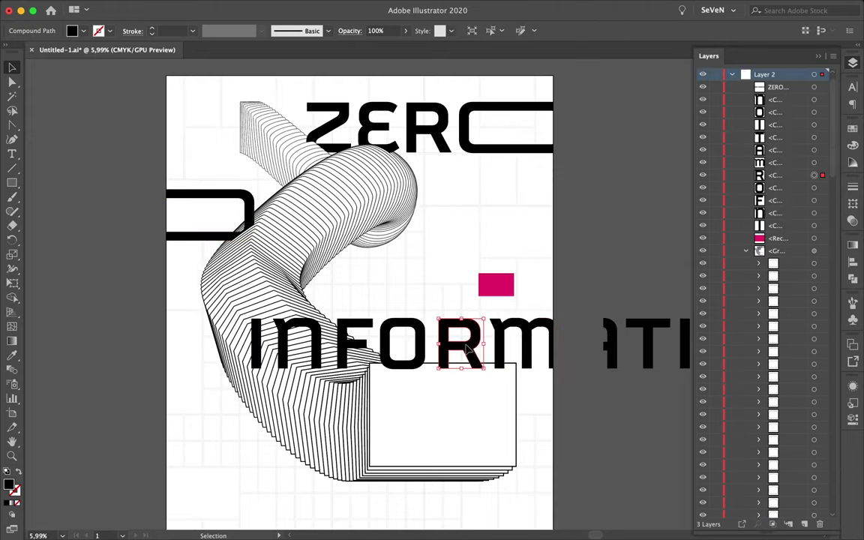
- Raise the IN letters and reposition the left copy of the O
drag(291, 336, 453, 189)
scroll(211, 193, up, 3)
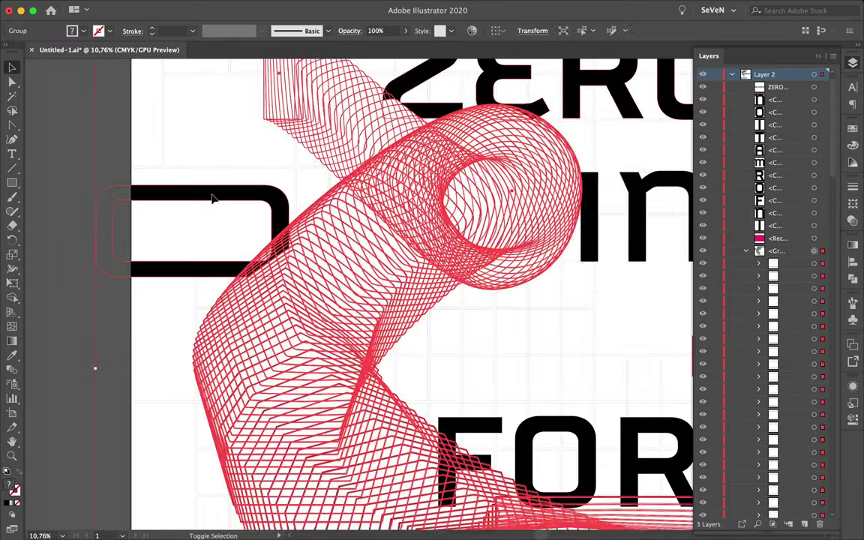
double_click(222, 164)
drag(222, 164, 223, 181)
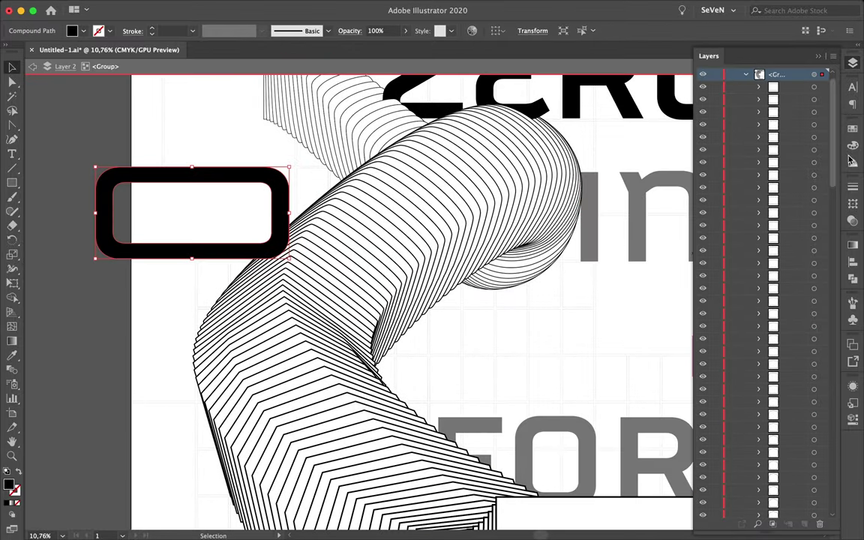
scroll(801, 193, down, 3)
click(803, 289)
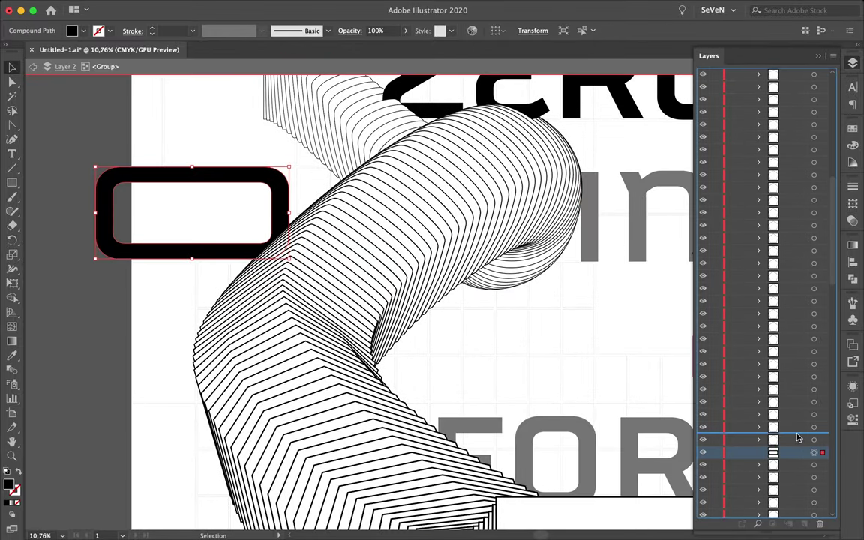
double_click(604, 366)
scroll(604, 366, down, 2)
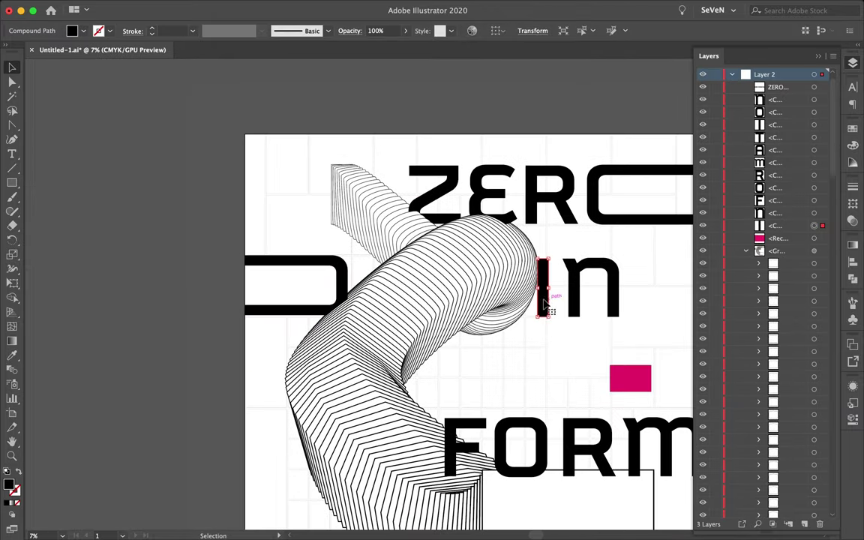
- Move the I, n, F and O letters beside the tube to form INFO, with I behind the tube
drag(566, 304, 558, 304)
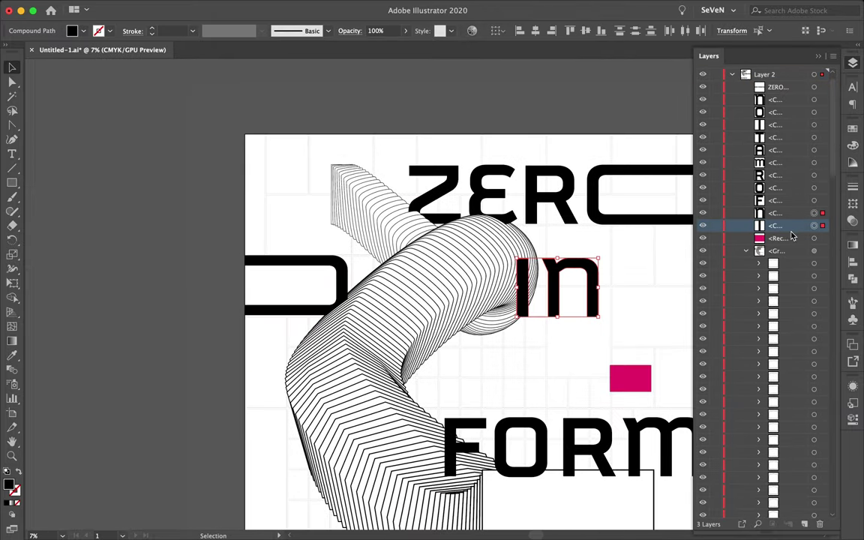
drag(791, 237, 786, 396)
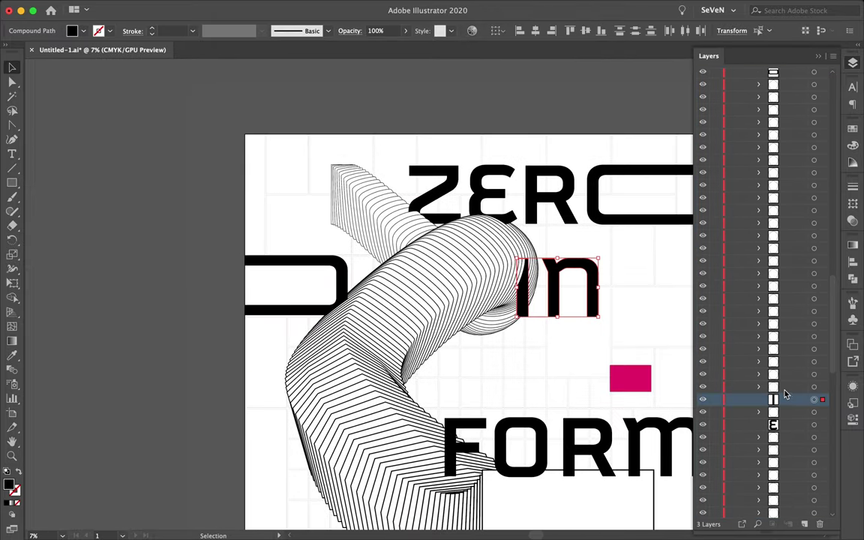
key(ctrl+shift+a)
key(ctrl+minus)
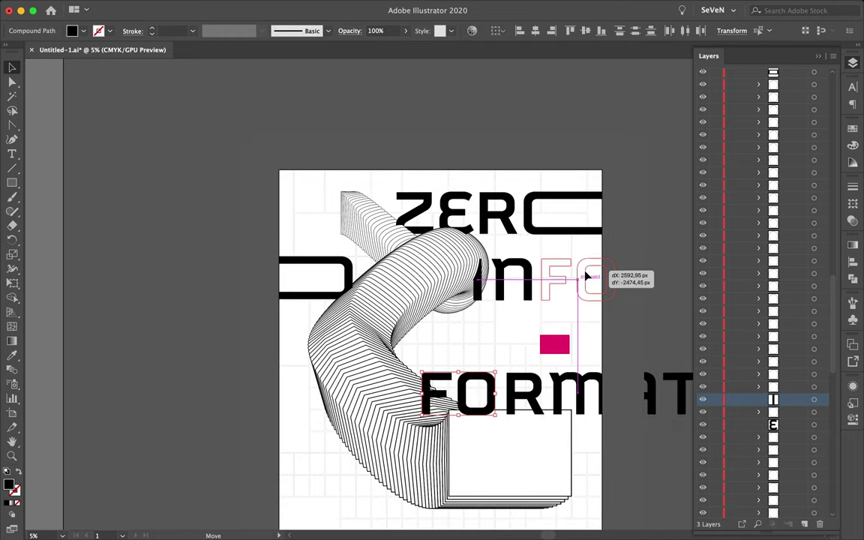
drag(588, 277, 588, 276)
key(ctrl+shift+a)
- Shift INFO's O right and bring the FO and RM letters together on the next line
key(a)
click(551, 289)
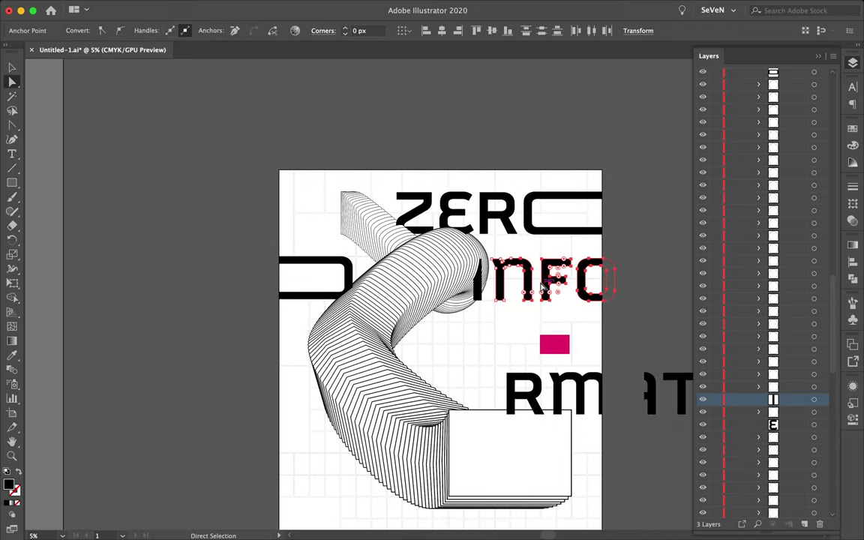
key(v)
drag(588, 296, 629, 297)
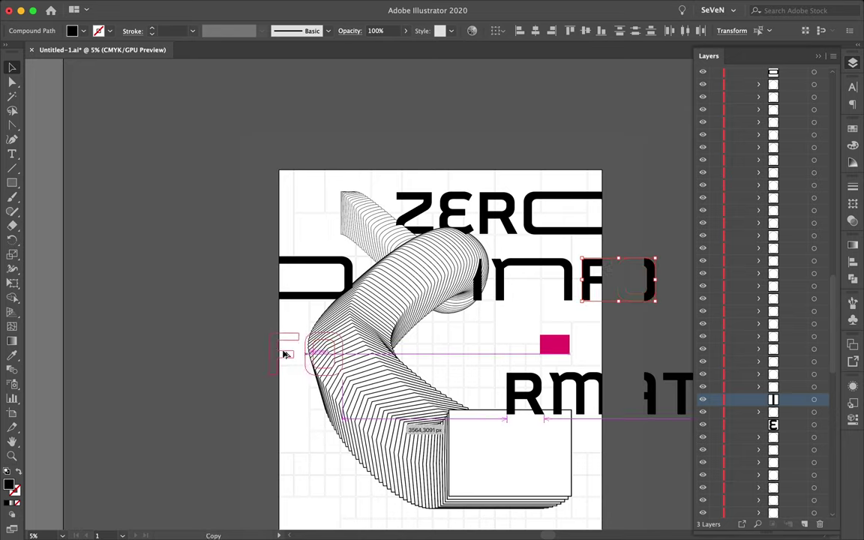
drag(284, 363, 282, 345)
scroll(750, 409, up, 5)
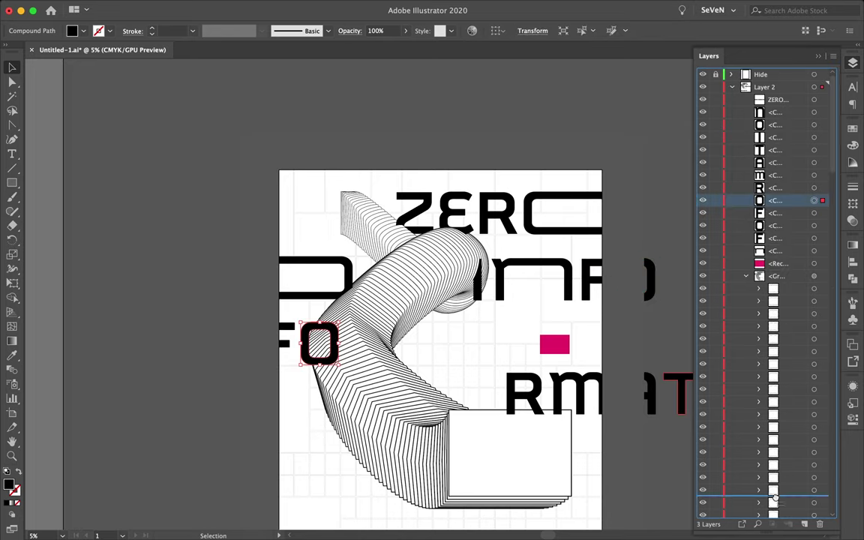
mouse_move(585, 395)
mouse_down()
mouse_move(531, 349)
mouse_move(594, 380)
mouse_move(587, 360)
mouse_up()
- Copy the A to the artboard's left edge and nudge the R left
key(a)
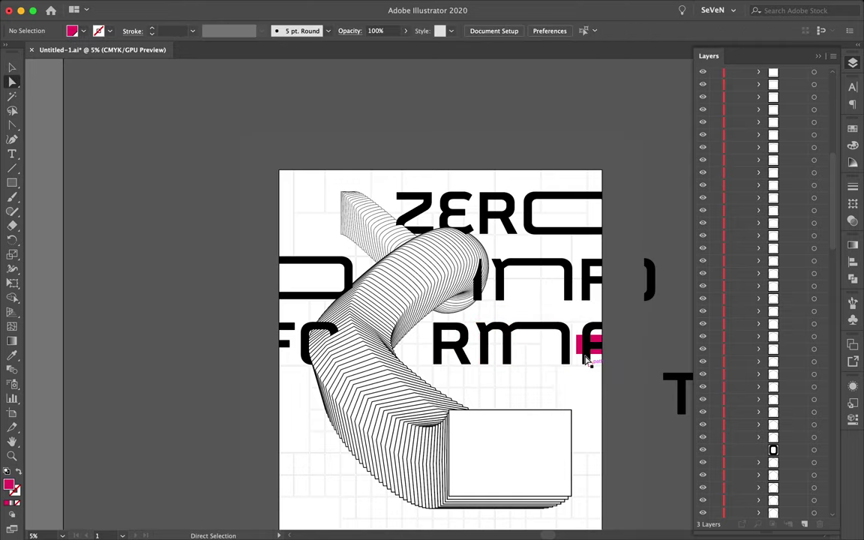
scroll(593, 345, down, 3)
drag(260, 342, 261, 342)
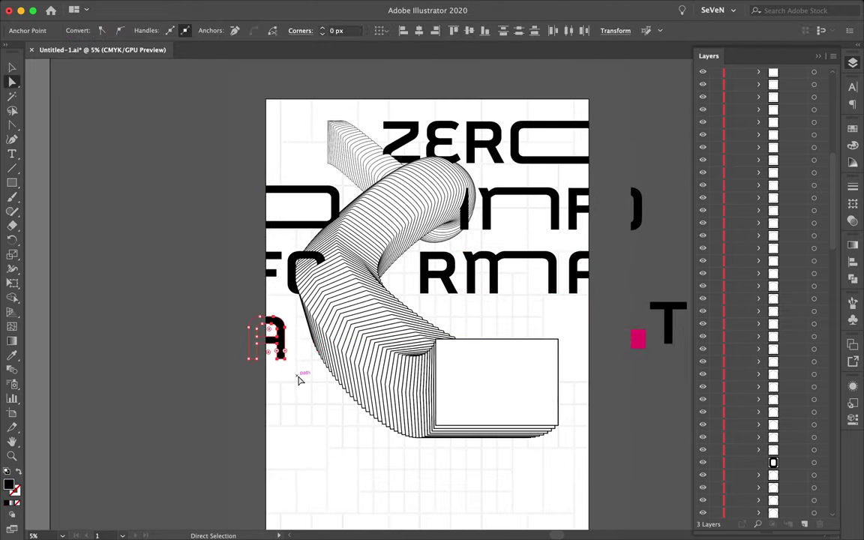
drag(325, 364, 330, 365)
click(438, 295)
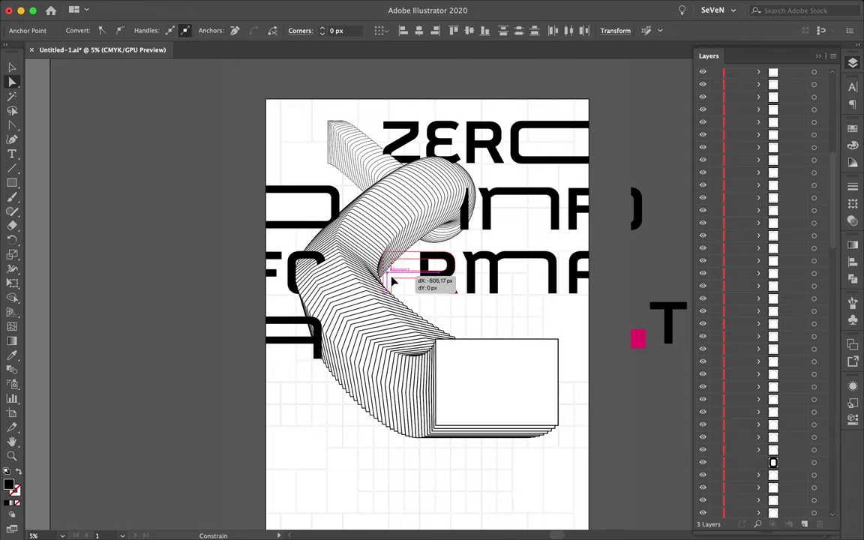
drag(391, 280, 392, 281)
- Reorder the R and neighbouring letters in the stacking order around the tube
key(v)
scroll(783, 465, down, 5)
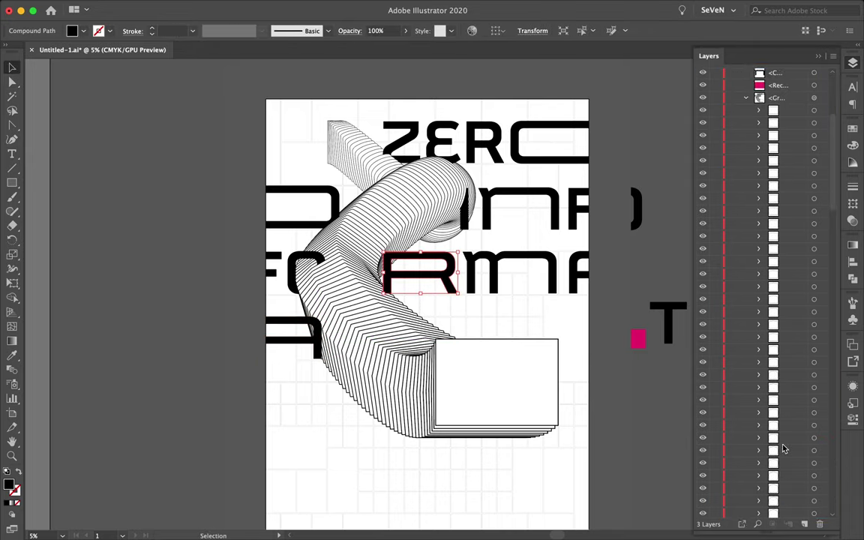
drag(791, 490, 789, 373)
drag(758, 246, 780, 474)
drag(794, 385, 787, 330)
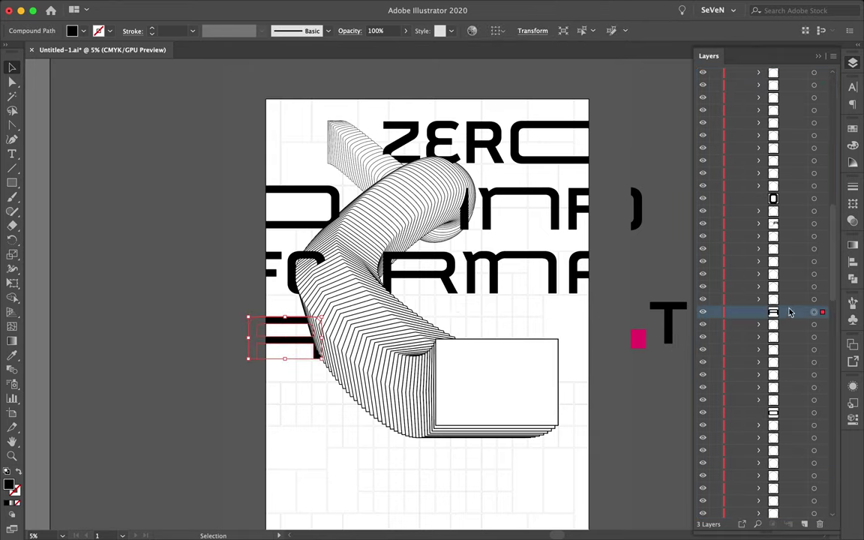
drag(787, 242, 787, 96)
- Move TION onto the bottom text line and tuck it behind the tube
click(670, 328)
scroll(570, 293, down, 2)
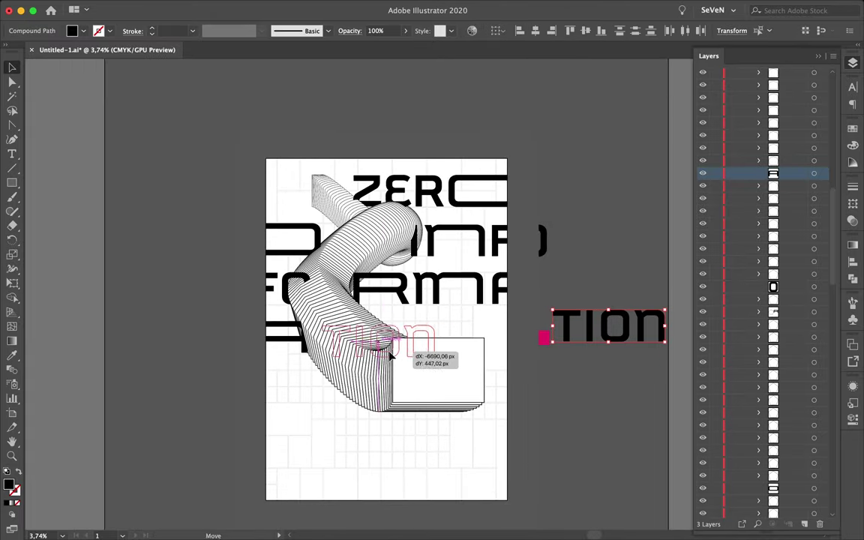
drag(391, 356, 389, 352)
scroll(389, 353, up, 3)
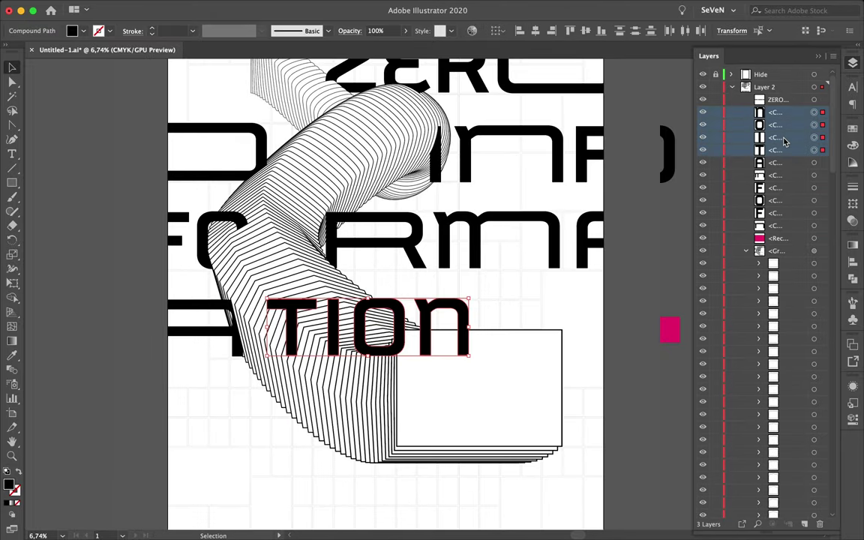
drag(783, 139, 788, 120)
drag(795, 237, 795, 106)
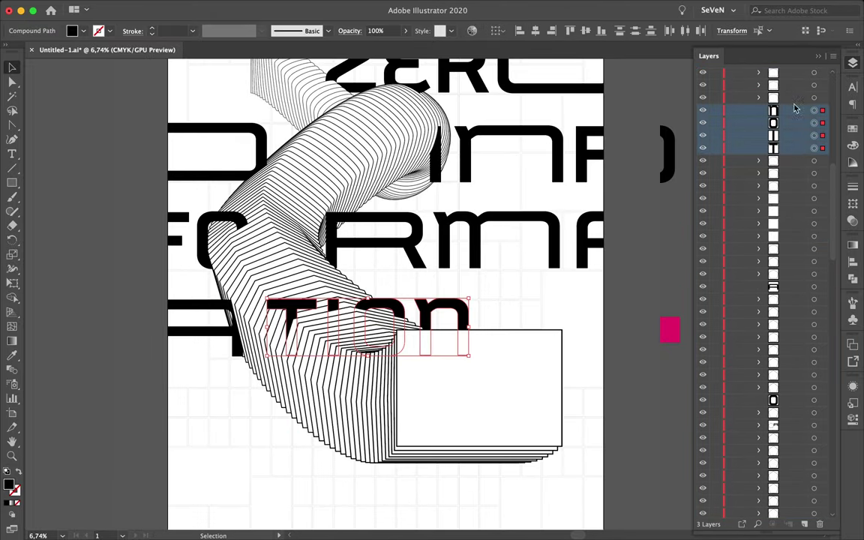
scroll(735, 202, down, 3)
drag(774, 299, 774, 149)
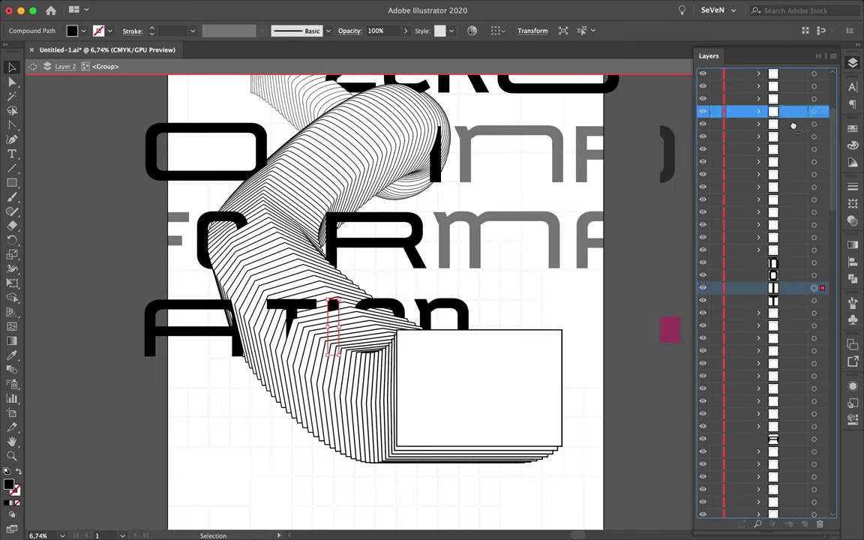
- Stretch the O of TION far to the right
key(a)
double_click(379, 330)
mouse_move(437, 348)
mouse_down()
mouse_move(499, 349)
mouse_move(517, 324)
mouse_up()
key(Escape)
key(v)
key(ctrl+a)
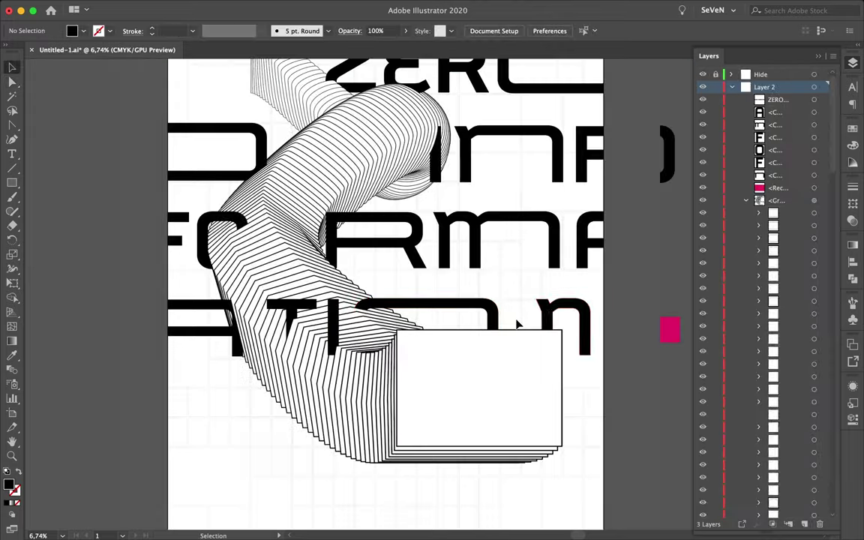
key(ctrl+shift+a)
key(ctrl+0)
- Pull part of another letter shape leftward
scroll(609, 324, down, 2)
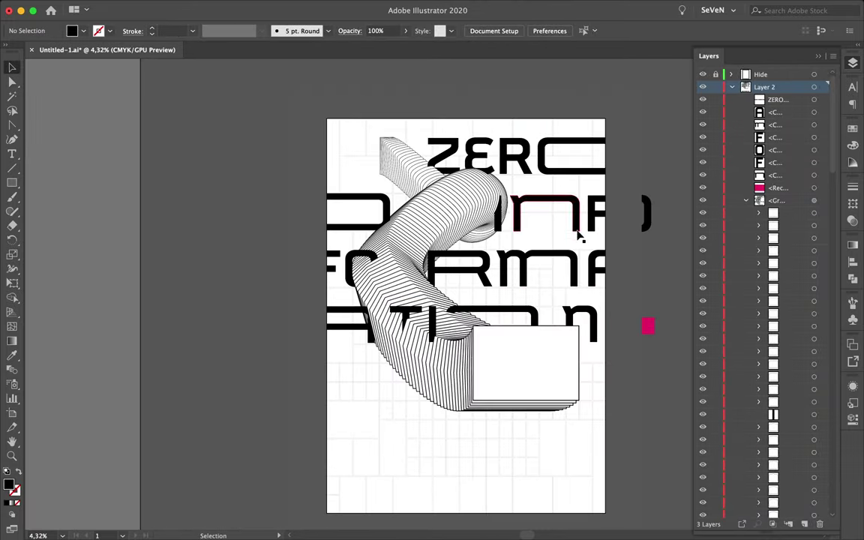
drag(584, 298, 563, 293)
key(v)
key(ctrl+shift+a)
scroll(457, 145, up, 2)
- Push the R in ZERO further right inside the letter group
double_click(456, 144)
key(ctrl+shift+a)
drag(587, 155, 593, 155)
key(ctrl+shift+a)
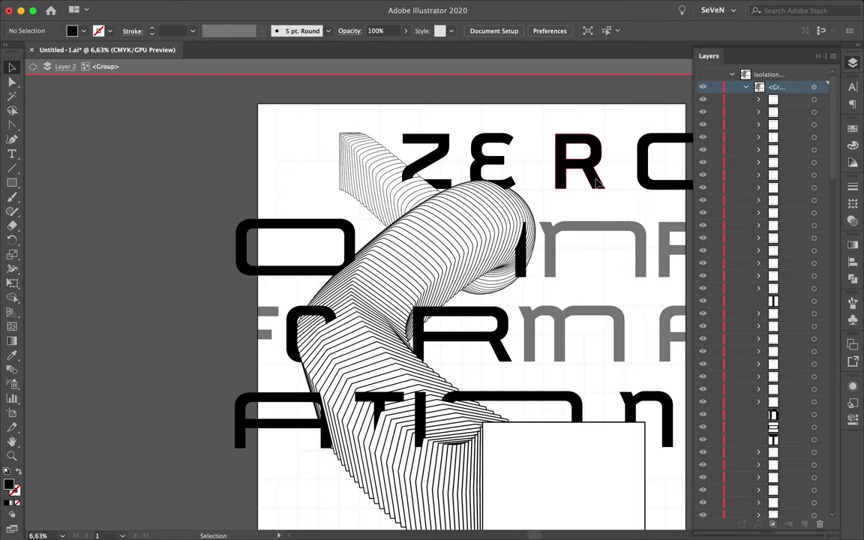
key(Escape)
- Slide the m letter left within the letter group, then re-enter the group at the rounded O
scroll(637, 225, right, 2)
scroll(660, 301, down, 2)
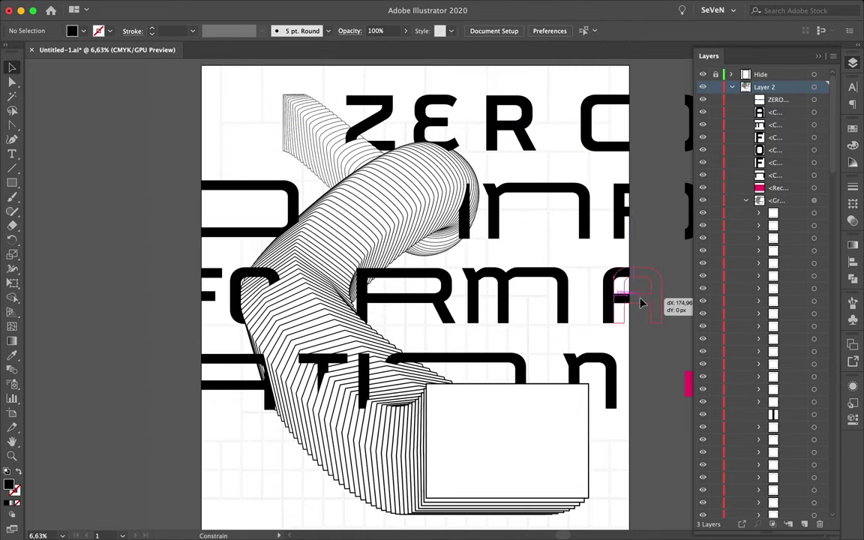
double_click(505, 342)
mouse_move(617, 266)
mouse_down()
mouse_move(578, 267)
mouse_move(566, 247)
mouse_up()
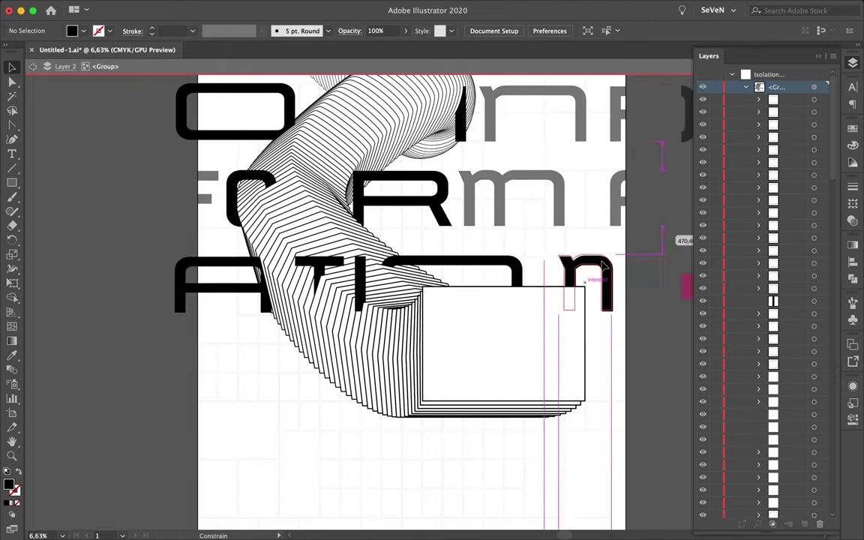
key(Escape)
scroll(555, 234, down, 3)
double_click(419, 166)
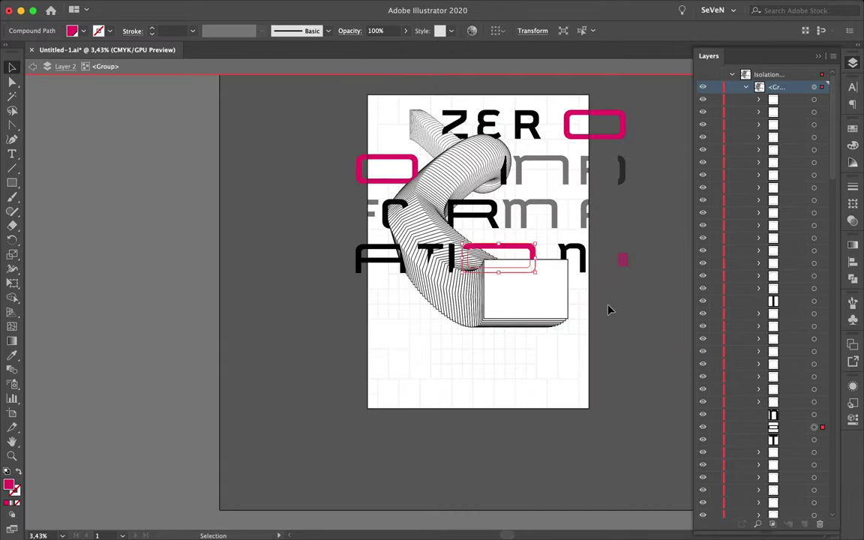
- Draw a magenta bar rectangle inside the white box
key(Escape)
scroll(440, 339, up, 3)
key(m)
scroll(457, 274, up, 2)
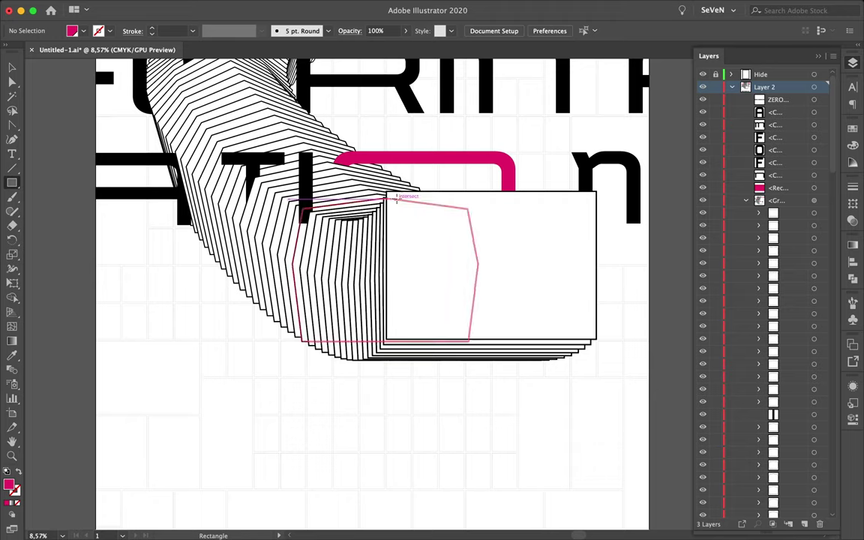
drag(515, 220, 515, 220)
drag(505, 232, 514, 338)
key(v)
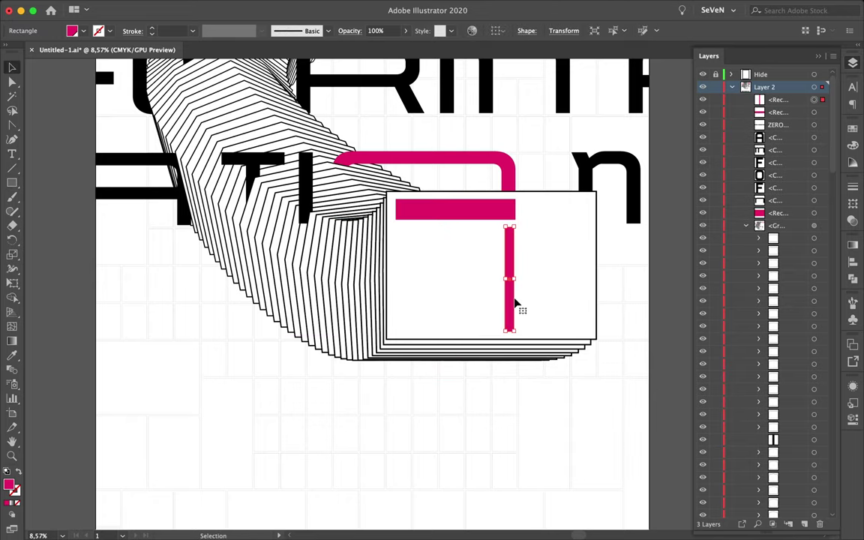
- Place a shorter copy of the bar under the first and undo the stray vertical bar
drag(433, 281, 433, 280)
scroll(465, 322, down, 2)
key(ctrl+z)
drag(418, 314, 496, 328)
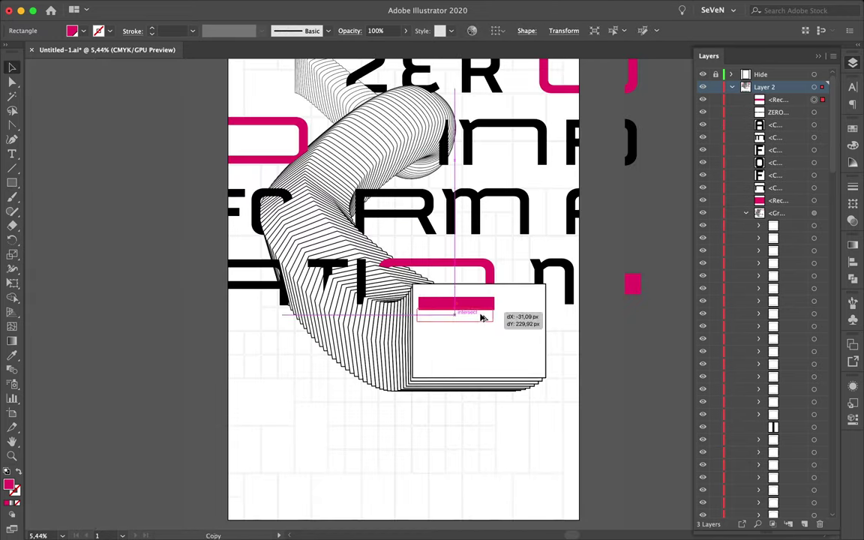
click(513, 420)
- Enter the hatched tube group for editing
scroll(417, 345, up, 2)
double_click(402, 362)
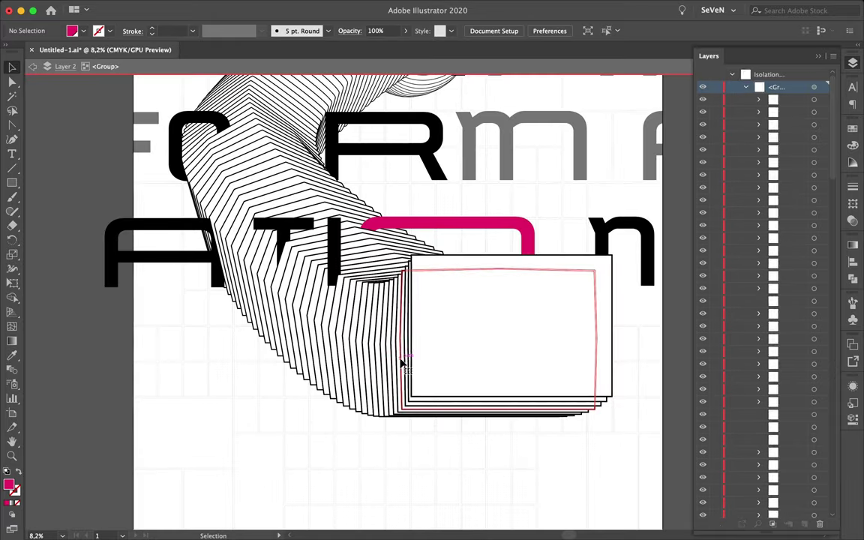
scroll(330, 465, down, 2)
scroll(324, 472, down, 1)
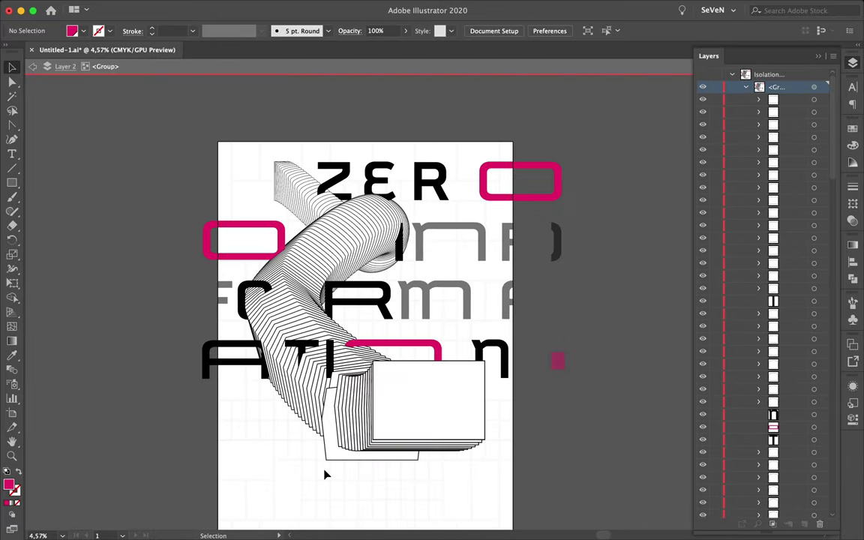
scroll(324, 472, up, 3)
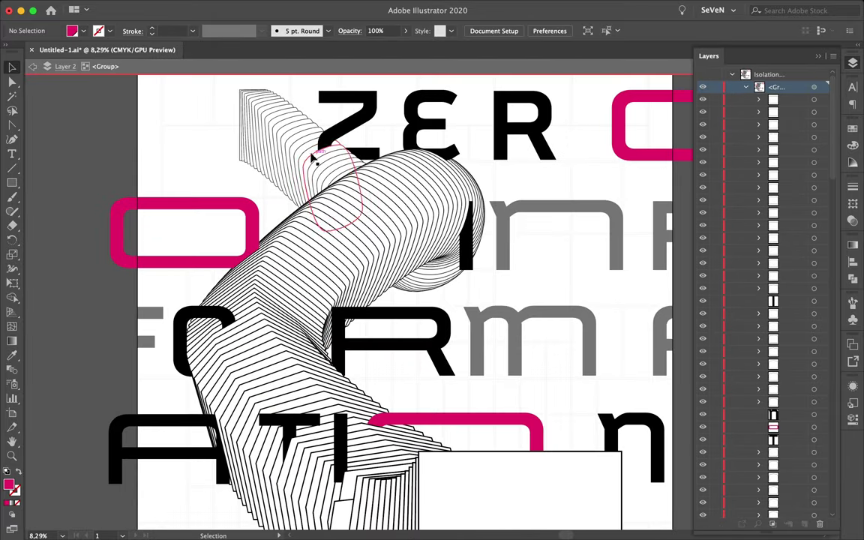
- Stroke one tube contour magenta and shift a larger contour ring out left of the tube
alt+click(300, 313)
key(v)
click(411, 223)
key(ctrl+shift+a)
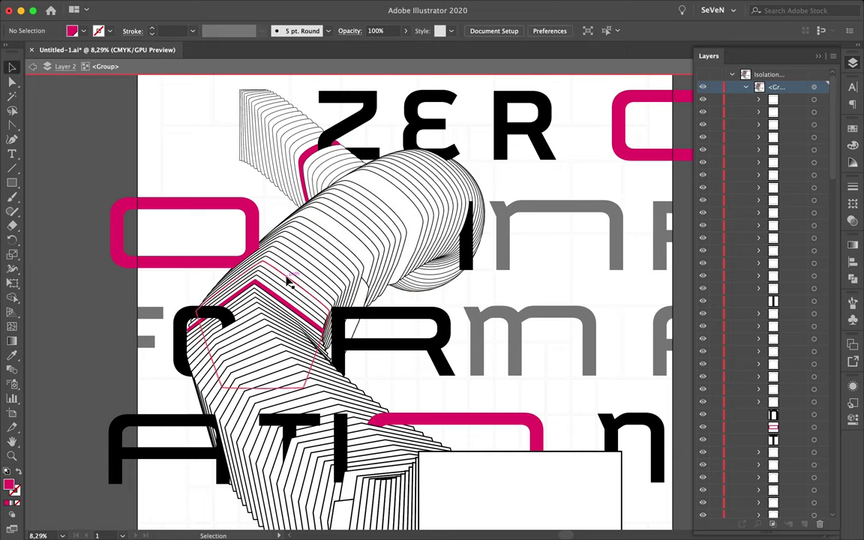
drag(285, 270, 267, 216)
drag(292, 291, 283, 258)
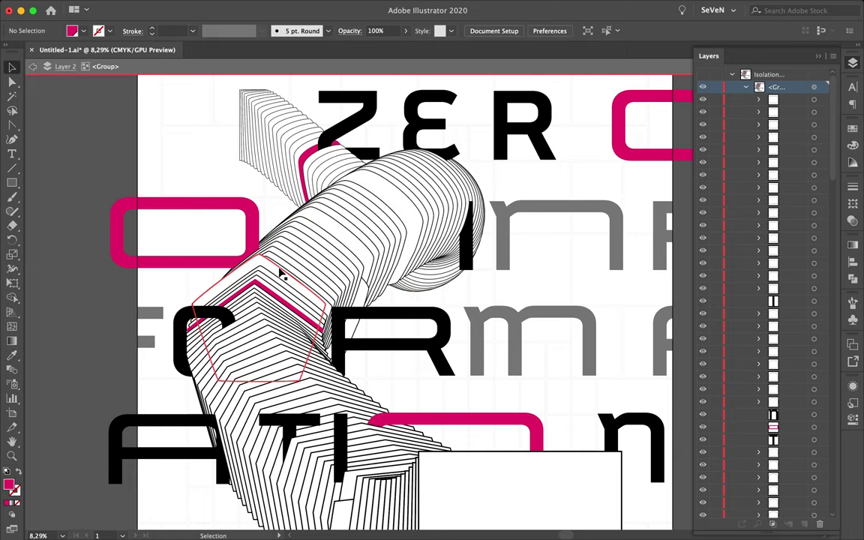
key(Escape)
- Select the R in ZERO with Direct Selection to inspect its points, then deselect
scroll(782, 517, down, 5)
scroll(783, 517, up, 2)
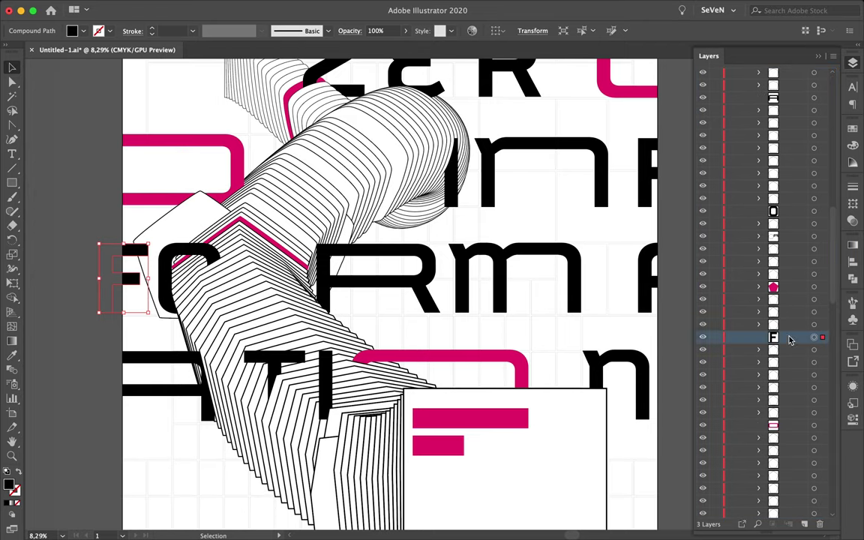
scroll(559, 228, down, 2)
key(a)
click(518, 135)
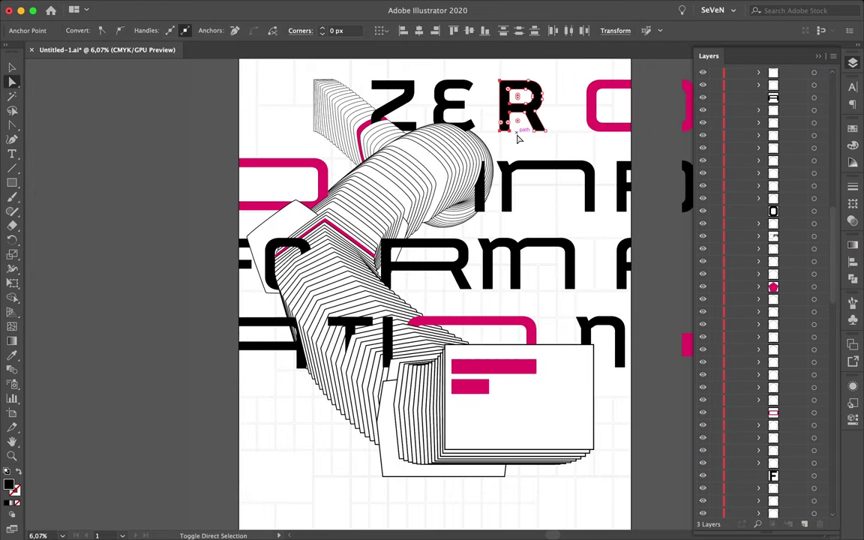
click(560, 150)
key(v)
scroll(564, 225, down, 2)
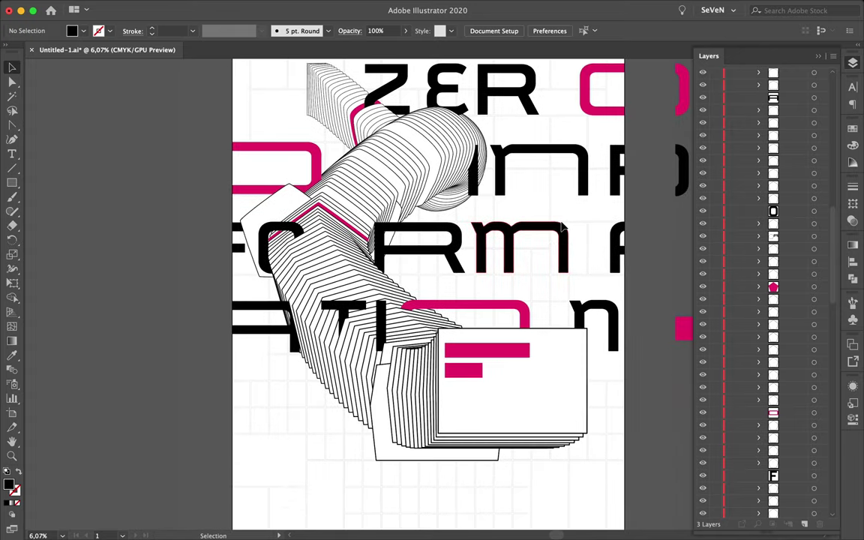
scroll(430, 394, down, 1)
scroll(409, 394, up, 4)
- Draw a small corner triangle with the Pen and fill it magenta from Swatches
key(p)
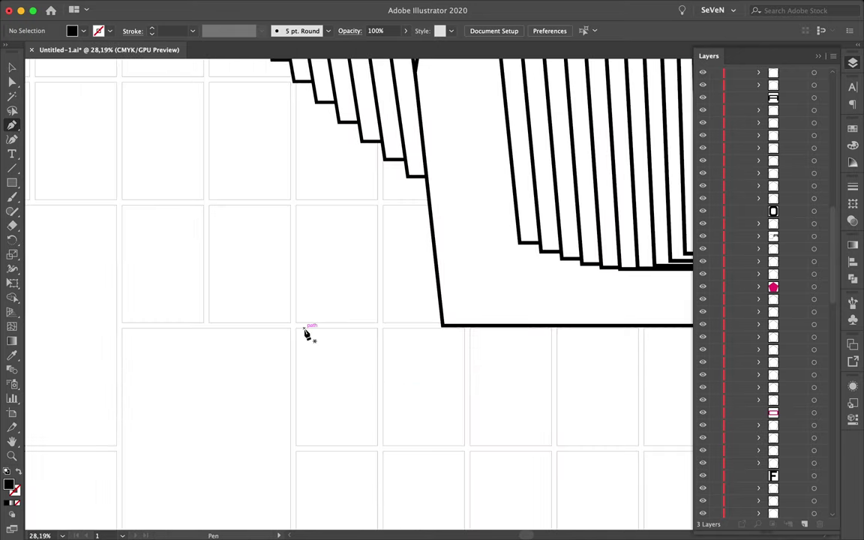
scroll(311, 330, up, 4)
drag(311, 328, 311, 332)
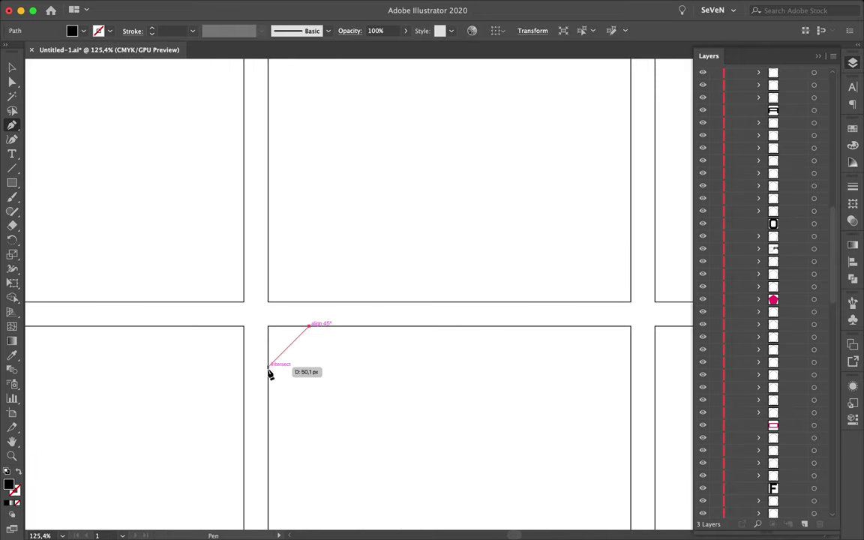
click(269, 366)
click(269, 327)
click(309, 326)
click(853, 128)
click(733, 160)
- Place triangle copies into the corners of several other grid cells
drag(399, 306, 418, 130)
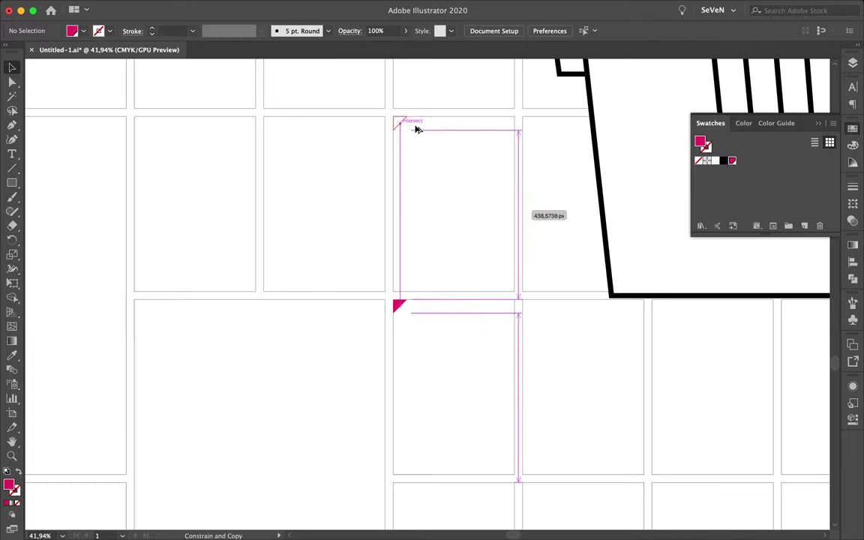
drag(614, 448, 615, 449)
scroll(632, 442, up, 2)
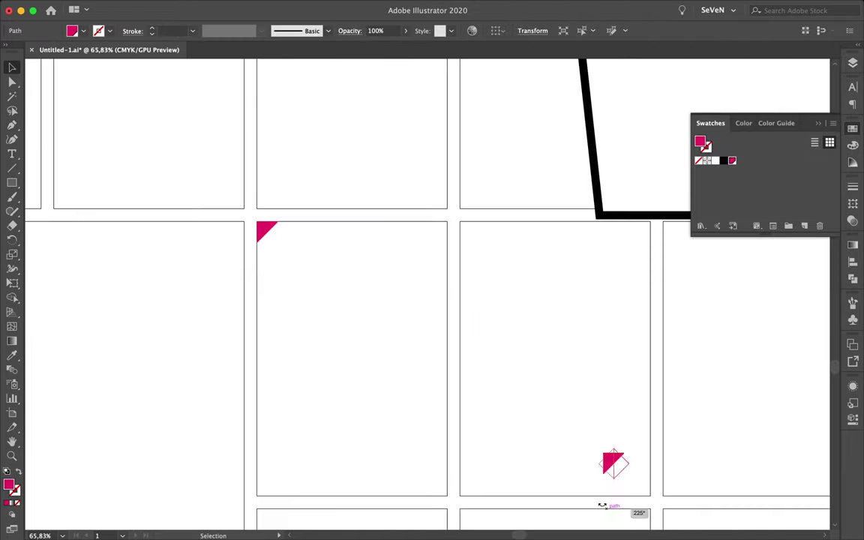
scroll(652, 495, down, 5)
drag(651, 495, 501, 452)
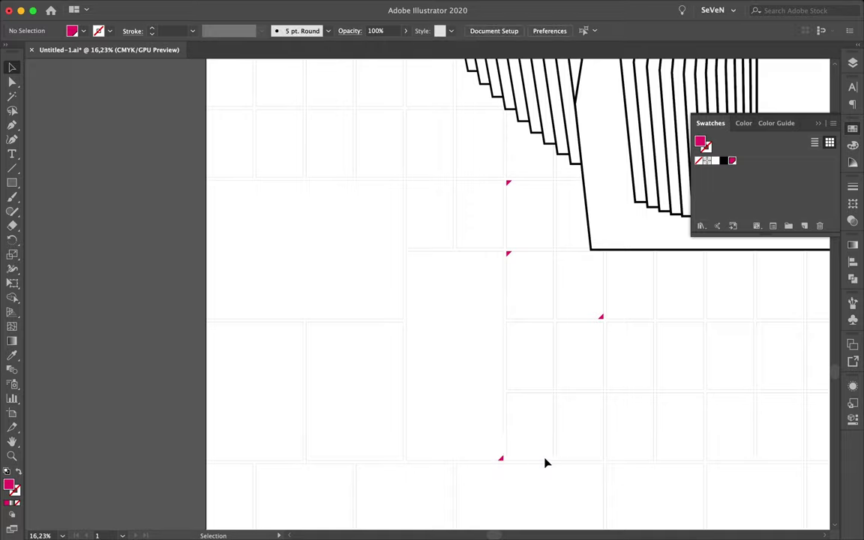
scroll(545, 463, up, 1)
scroll(612, 161, up, 2)
scroll(621, 187, up, 1)
scroll(610, 199, up, 1)
mouse_move(545, 463)
mouse_down()
mouse_move(618, 207)
mouse_move(554, 181)
mouse_up()
scroll(618, 207, up, 2)
scroll(663, 175, down, 5)
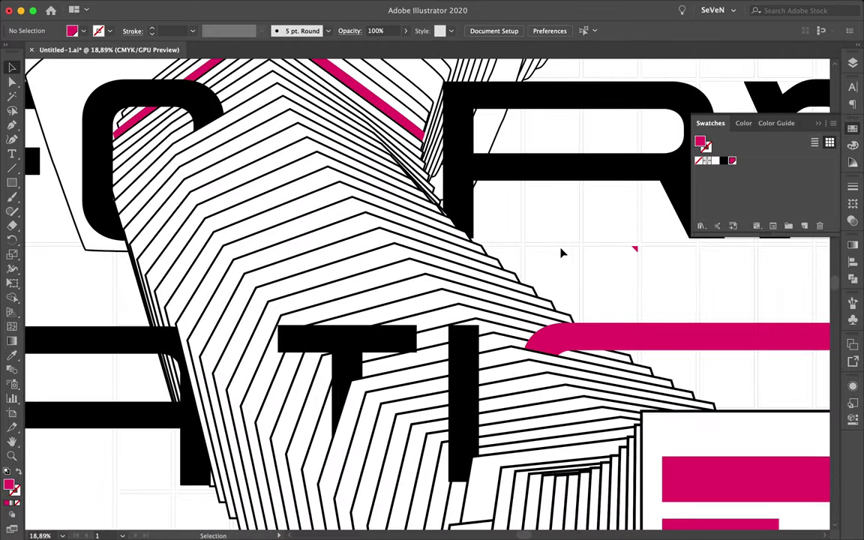
- Open the Layers panel and make a background grid rectangle taller
key(F7)
click(556, 246)
drag(555, 245, 558, 168)
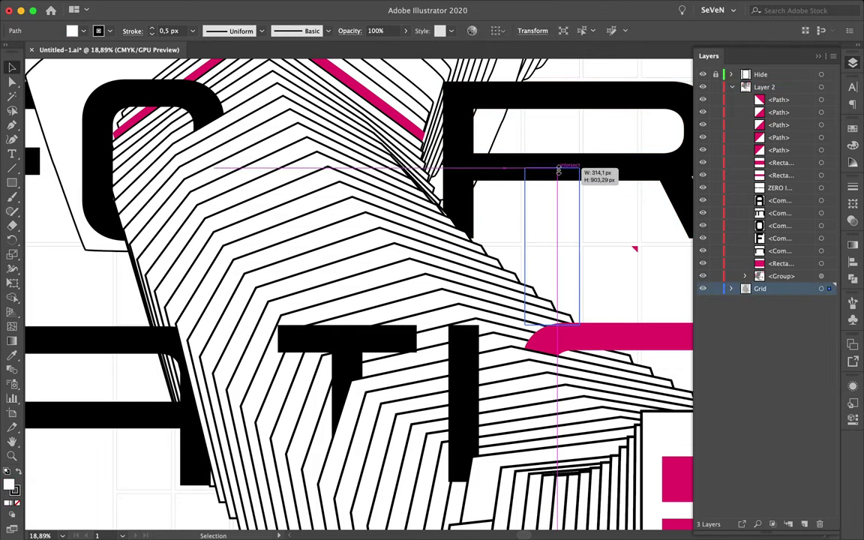
scroll(388, 169, right, 5)
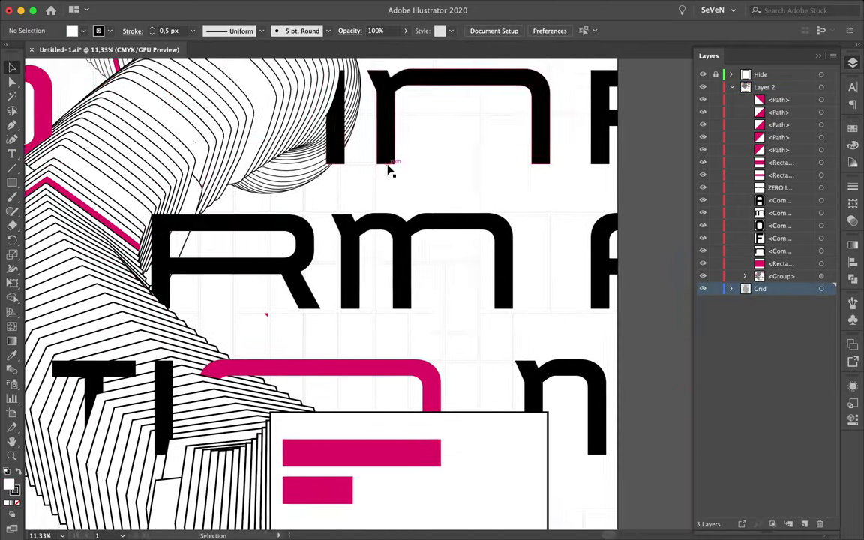
click(447, 268)
click(431, 343)
- Select the grid cell above the magenta arc, then enter the stacked-frames group
scroll(431, 342, down, 3)
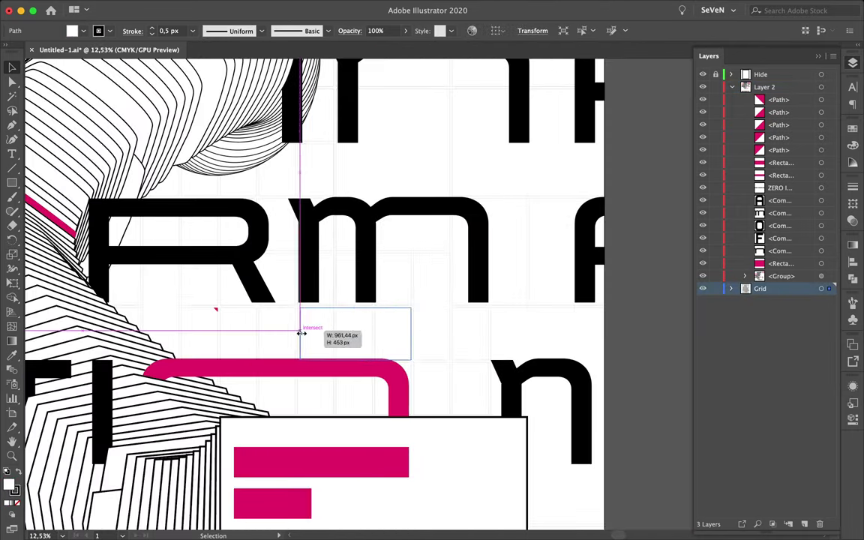
scroll(305, 343, up, 3)
click(268, 340)
scroll(276, 342, down, 1)
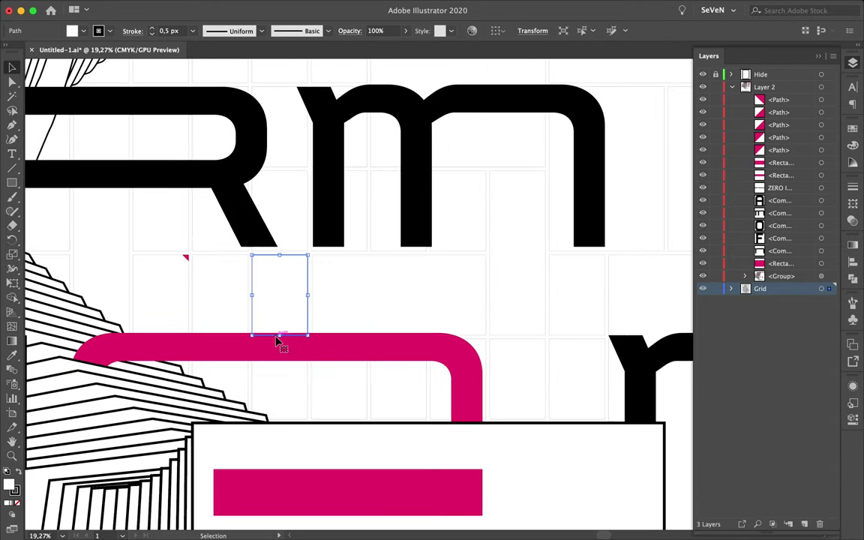
scroll(292, 398, down, 2)
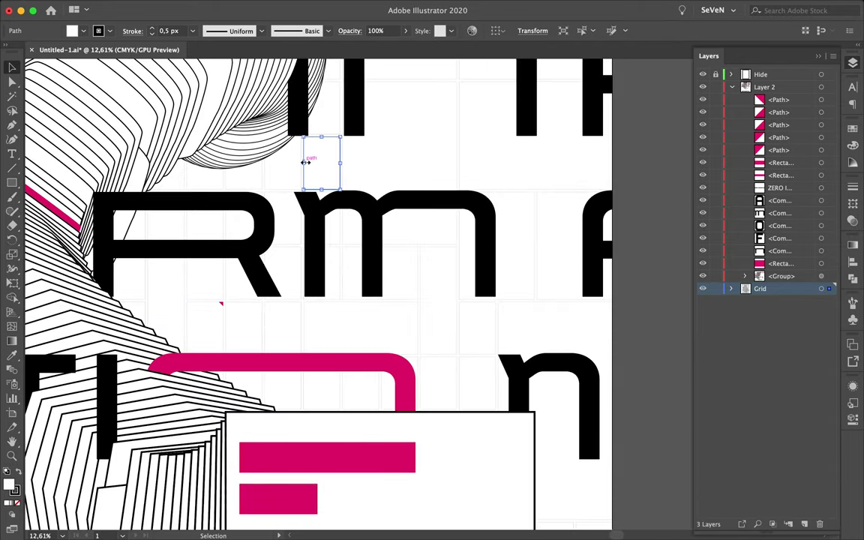
click(183, 183)
scroll(332, 187, down, 3)
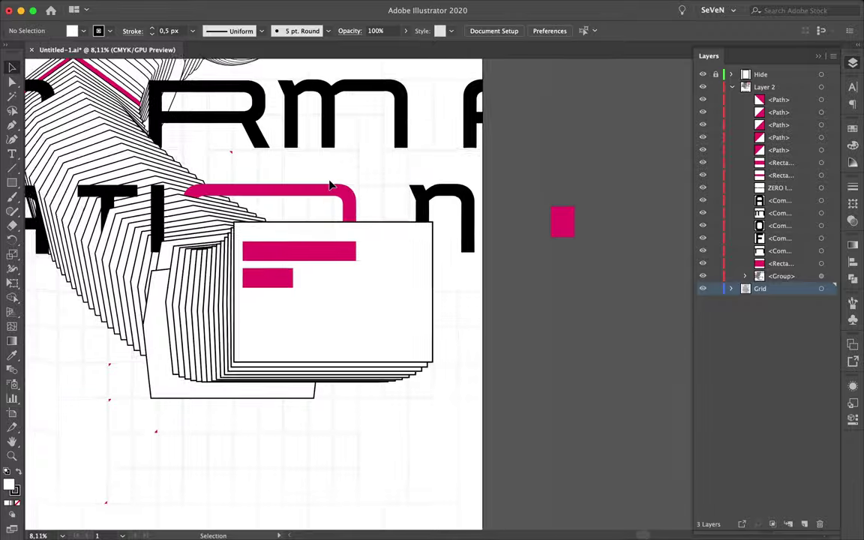
scroll(217, 290, up, 2)
double_click(272, 278)
- Draw thin magenta bars along the poster's left and bottom edges
drag(272, 277, 207, 366)
key(i)
scroll(188, 304, down, 2)
scroll(188, 304, down, 2)
scroll(189, 304, down, 2)
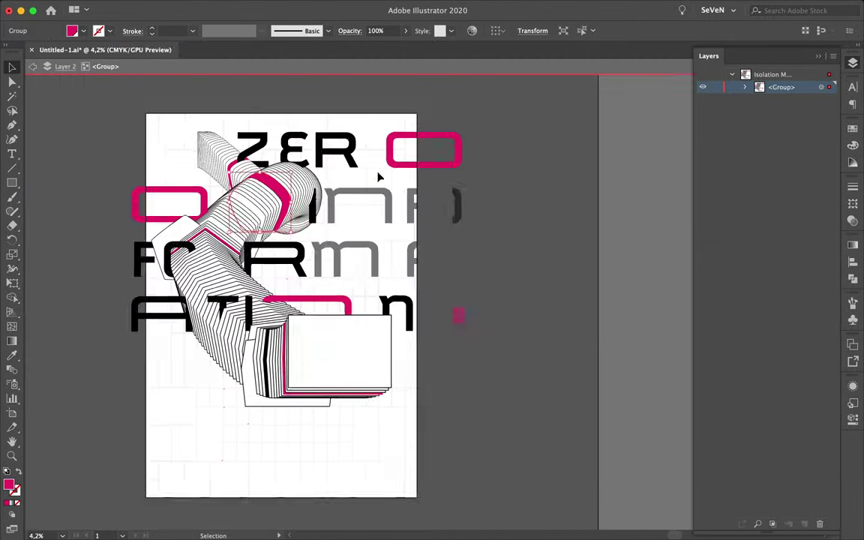
key(Escape)
scroll(147, 290, up, 2)
key(m)
drag(159, 515, 160, 515)
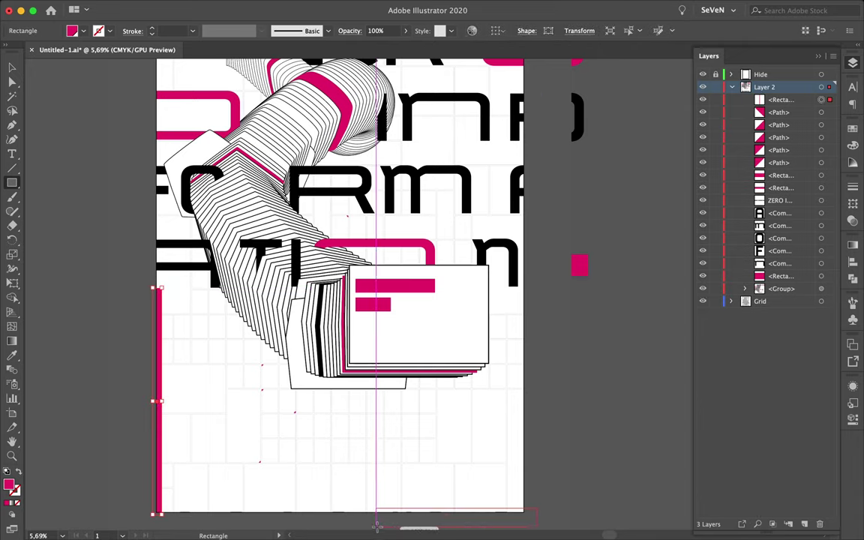
drag(334, 523, 332, 523)
key(v)
key(ctrl+shift+a)
- Move the #17 text up into the white card and set it to Schwager Sans Thin
click(241, 420)
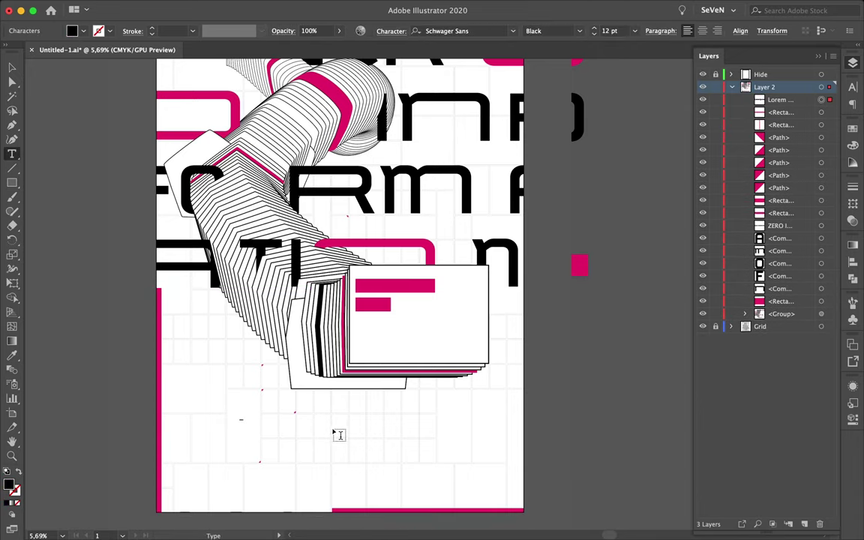
mouse_move(252, 427)
mouse_down()
mouse_move(332, 463)
mouse_move(434, 321)
mouse_up()
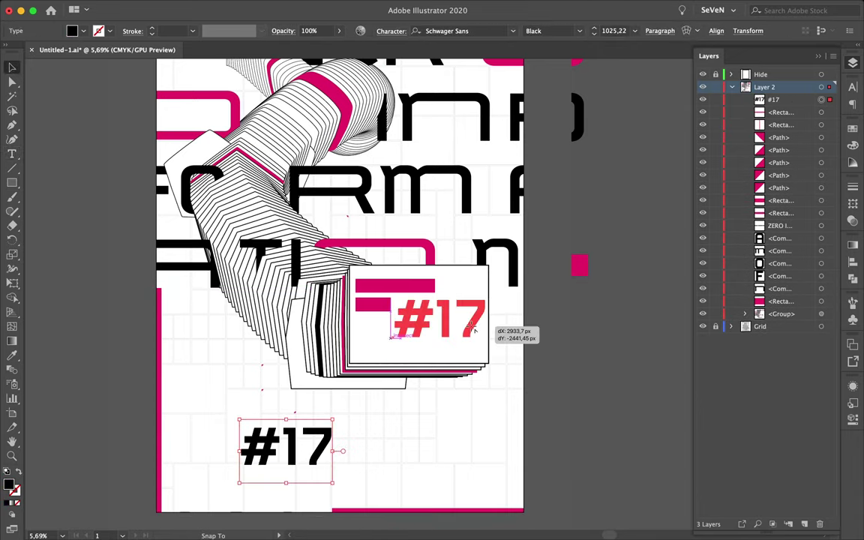
key(t)
click(853, 86)
click(732, 113)
click(750, 127)
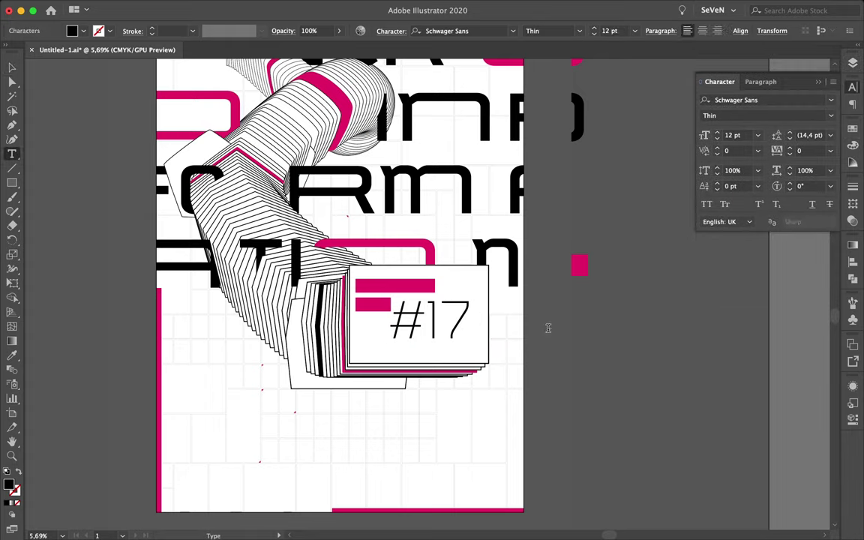
key(Escape)
- Scale the #17 text up with its bounding box to fill the card
key(ctrl+plus)
click(413, 374)
mouse_move(414, 374)
mouse_down()
mouse_move(391, 353)
mouse_move(392, 339)
mouse_up()
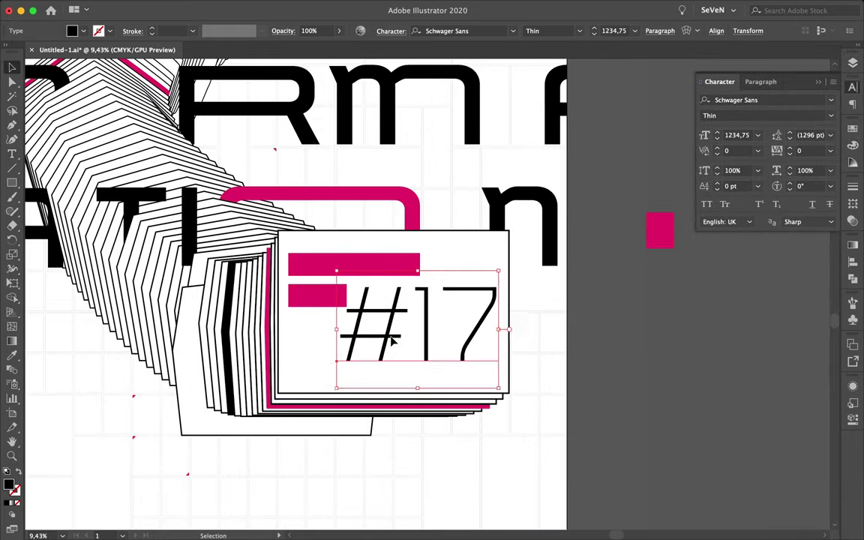
key(ctrl+minus)
click(551, 398)
click(511, 366)
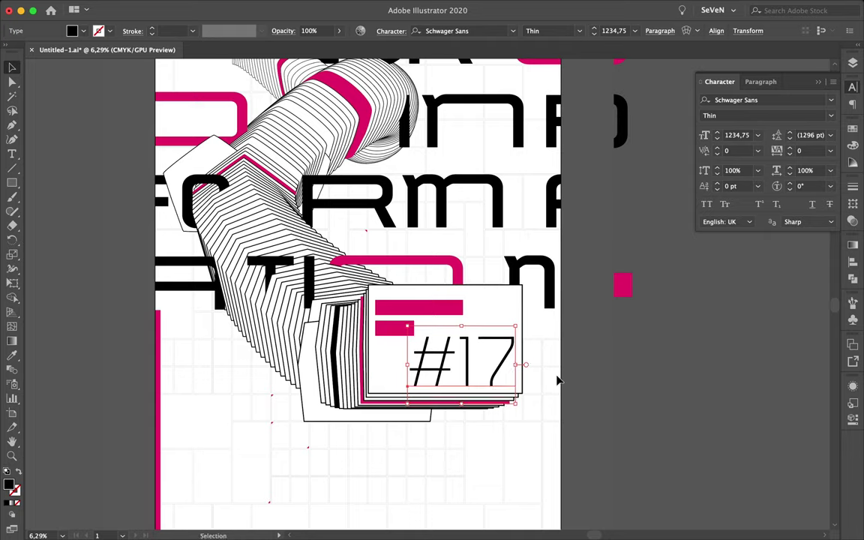
- Alt-drag a copy of the headline text below the #17 card and retype it as 'APOLLO'
click(558, 381)
scroll(557, 381, down, 2)
scroll(557, 381, left, 2)
scroll(436, 409, down, 2)
drag(470, 467, 528, 397)
triple_click(463, 375)
text(APOLLO)
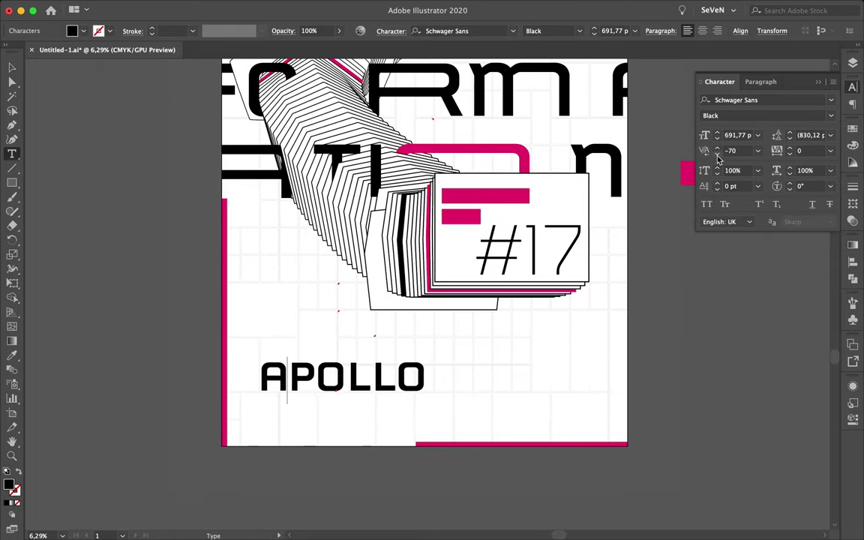
click(146, 7)
- Outline the APOLLO text, give it white fill and black stroke, and shrink it
click(142, 172)
click(465, 342)
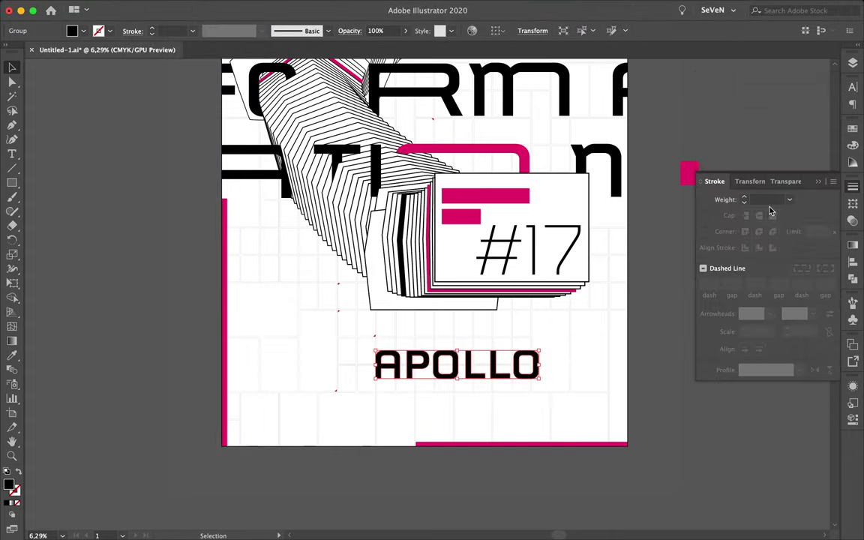
click(758, 216)
click(699, 160)
key(ctrl+equal)
drag(589, 344, 487, 327)
- Stack offset copies of APOLLO using an Alt-drag and Ctrl+D
alt+scroll(279, 339, up, 5)
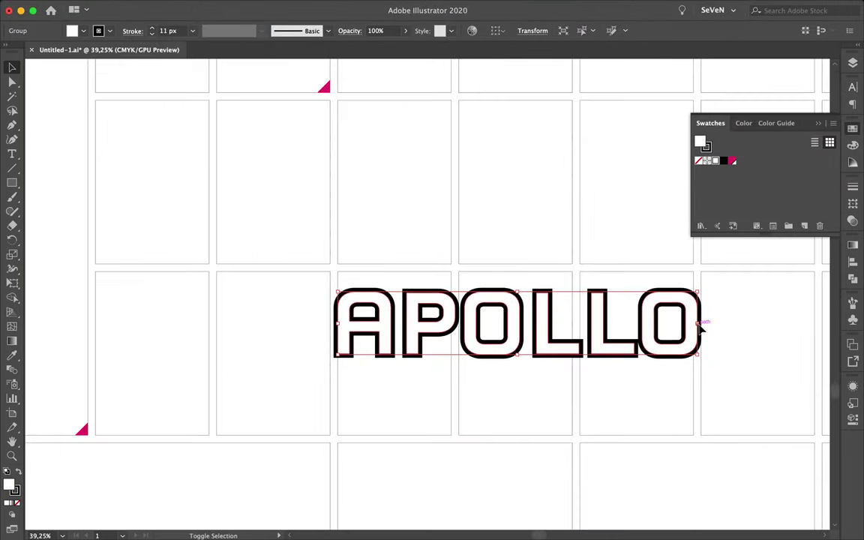
scroll(705, 331, down, 3)
drag(714, 352, 713, 352)
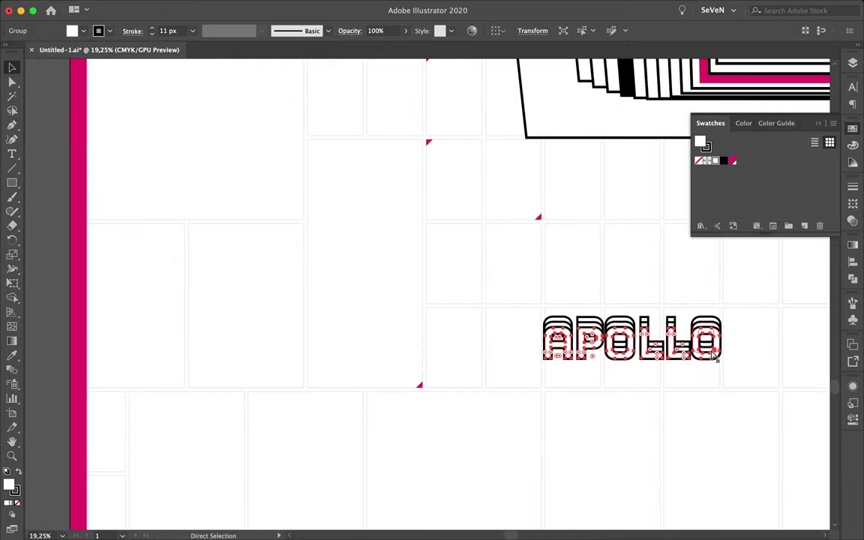
key(ctrl+d)
key(ctrl+d)
key(ctrl+d)
key(ctrl+d)
- Duplicate the APOLLO label to the lower left and build a second offset stack there
key(ctrl+d)
key(ctrl+d)
key(ctrl+d)
key(ctrl+shift+a)
drag(623, 364, 424, 320)
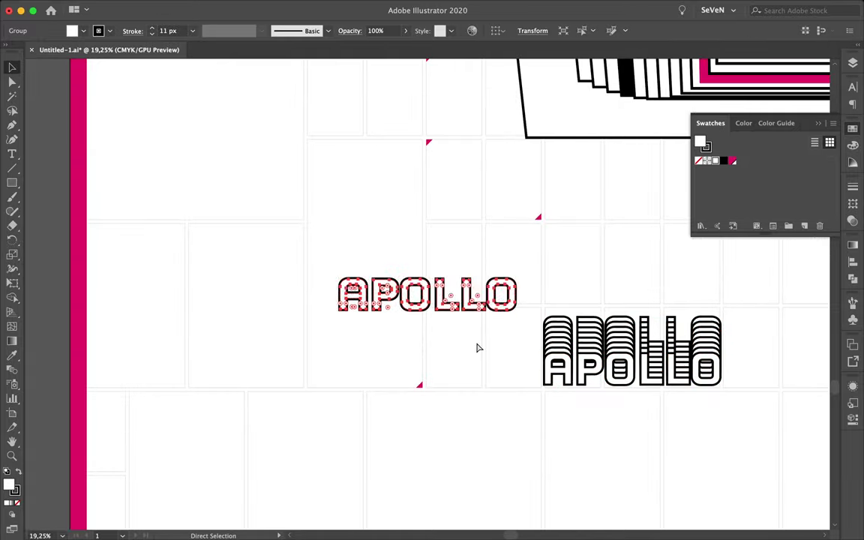
drag(425, 319, 327, 400)
key(ctrl+d)
key(ctrl+d)
key(ctrl+d)
key(ctrl+d)
key(ctrl+d)
alt+drag(265, 442, 204, 351)
key(ctrl+d)
key(ctrl+d)
key(ctrl+d)
key(ctrl+d)
key(ctrl+d)
key(ctrl+shift+a)
scroll(162, 420, down, 5)
- Place APOLLO stacks at the upper right, lower left, top left and beside the #17 card
mouse_move(264, 390)
alt+mouse_down()
mouse_move(453, 107)
mouse_move(487, 123)
alt+mouse_up()
drag(196, 394, 217, 253)
scroll(218, 254, up, 3)
scroll(217, 375, down, 2)
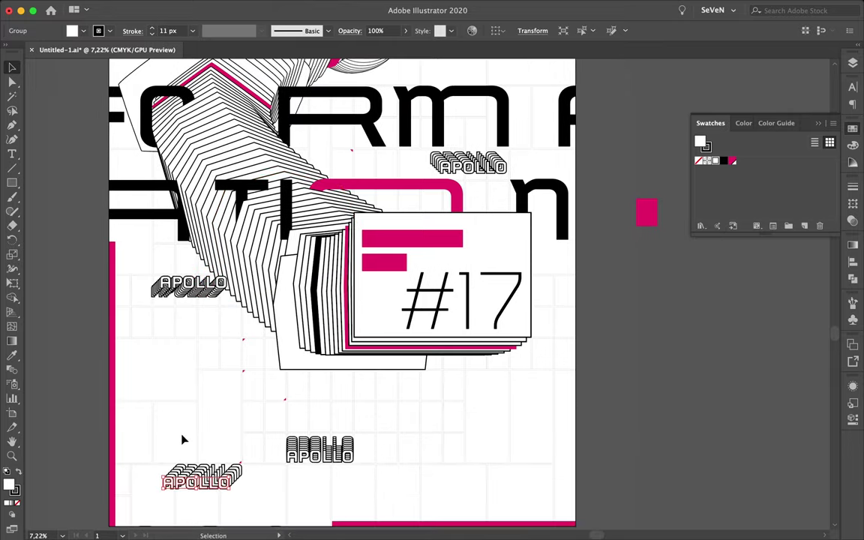
drag(217, 356, 218, 492)
scroll(218, 491, down, 2)
drag(187, 157, 188, 154)
key(ctrl+shift+a)
drag(281, 463, 387, 417)
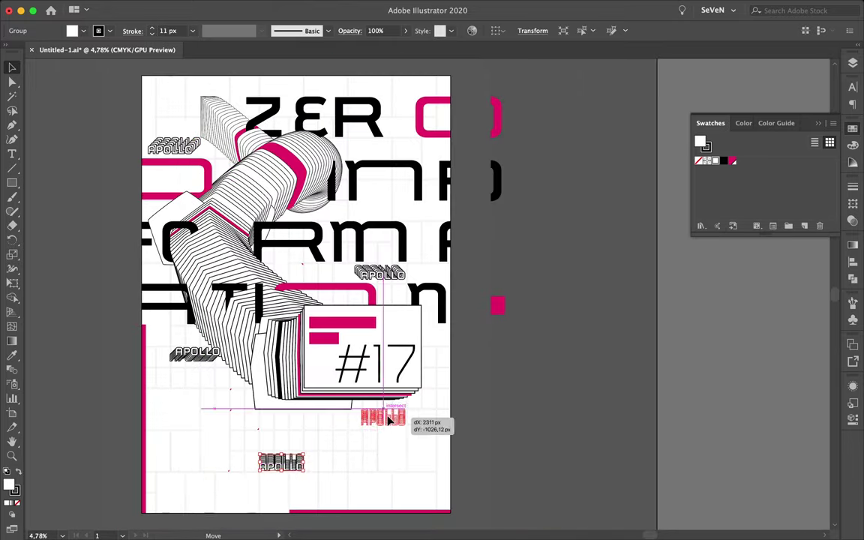
key(ctrl+shift+a)
- Draw a small magenta rectangle on the grid with no stroke
scroll(384, 363, up, 2)
scroll(384, 363, up, 1)
scroll(412, 147, down, 3)
scroll(473, 272, up, 5)
key(m)
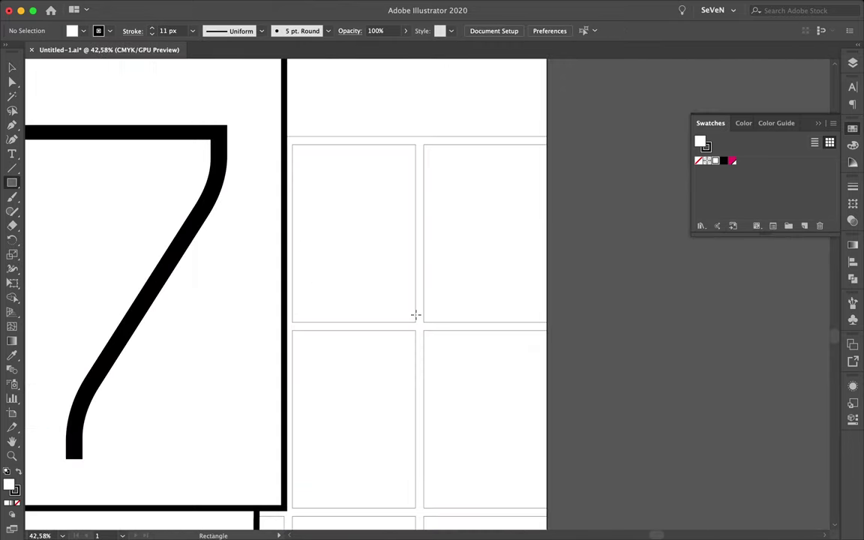
mouse_move(414, 331)
mouse_down()
mouse_move(426, 359)
mouse_move(419, 150)
mouse_up()
click(699, 161)
key(v)
- Alt-drag copies of the small magenta mark onto grid lines at the lower and upper left
scroll(453, 150, down, 3)
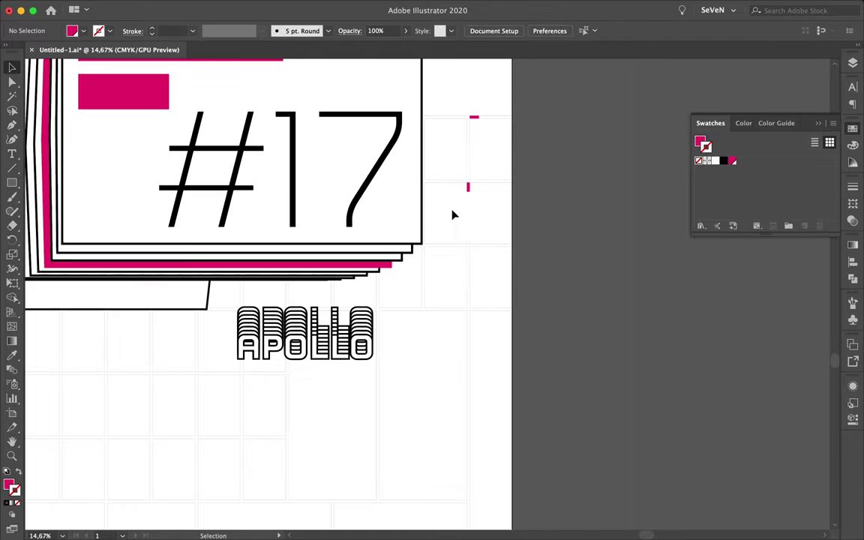
scroll(453, 214, up, 4)
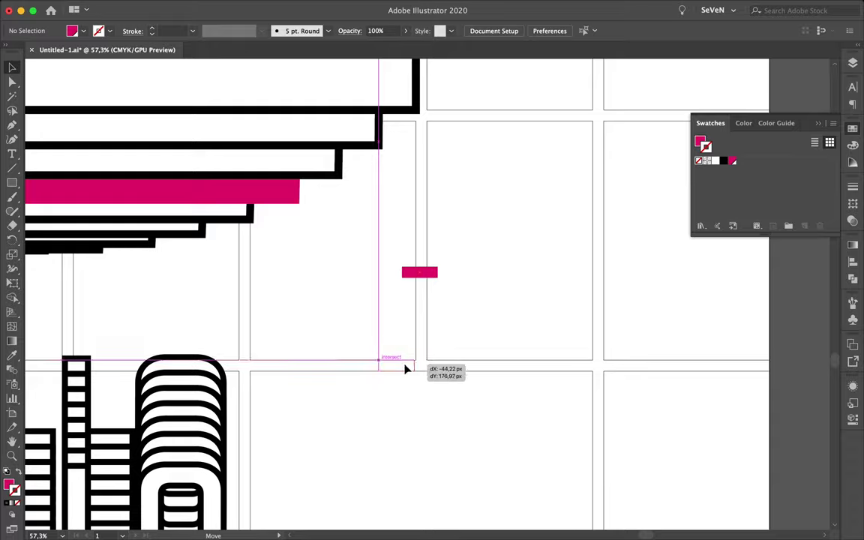
scroll(405, 370, up, 3)
scroll(409, 367, down, 5)
scroll(409, 367, up, 5)
mouse_move(406, 369)
mouse_down()
mouse_move(107, 477)
mouse_move(182, 330)
mouse_move(273, 496)
mouse_move(200, 495)
mouse_up()
scroll(197, 469, down, 5)
scroll(189, 460, up, 4)
scroll(182, 323, down, 3)
scroll(196, 459, up, 2)
scroll(196, 494, down, 4)
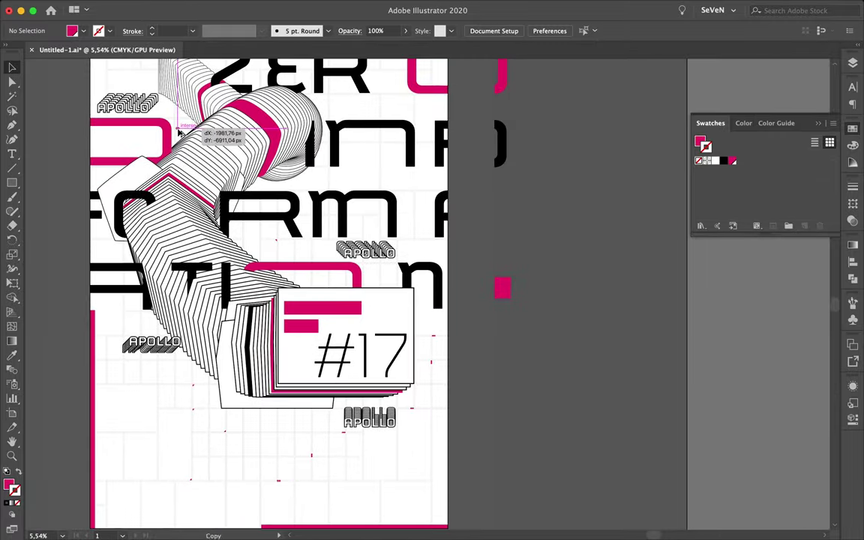
scroll(180, 133, up, 6)
drag(180, 133, 162, 119)
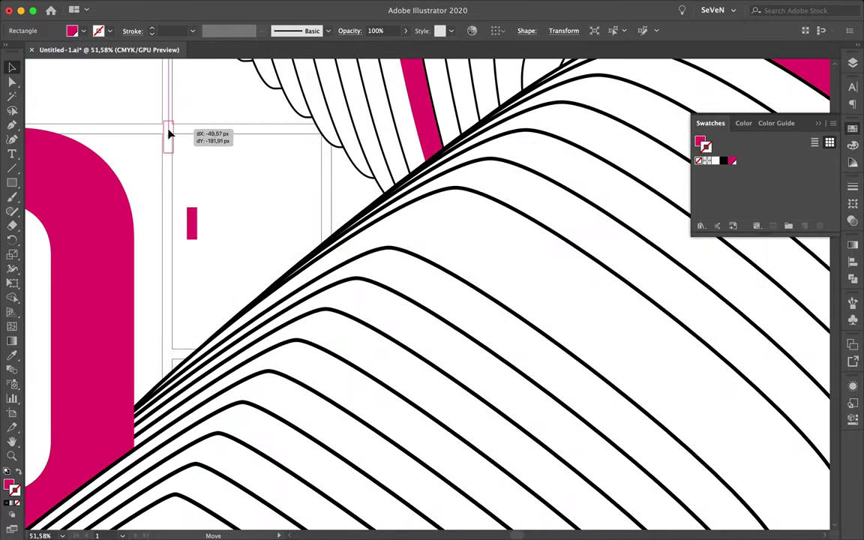
- Add more magenta ticks, including one above the APOLLO stack, and collapse Layer 2
scroll(165, 135, up, 3)
scroll(160, 138, down, 3)
scroll(195, 180, down, 3)
scroll(150, 135, up, 2)
mouse_move(169, 134)
mouse_down()
mouse_move(126, 95)
mouse_move(291, 190)
mouse_up()
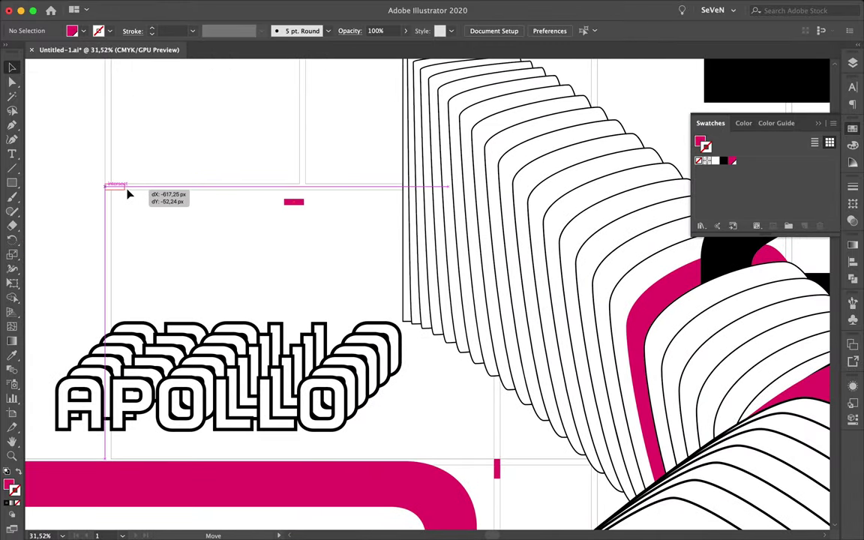
drag(125, 194, 129, 192)
scroll(129, 193, down, 5)
scroll(161, 121, up, 3)
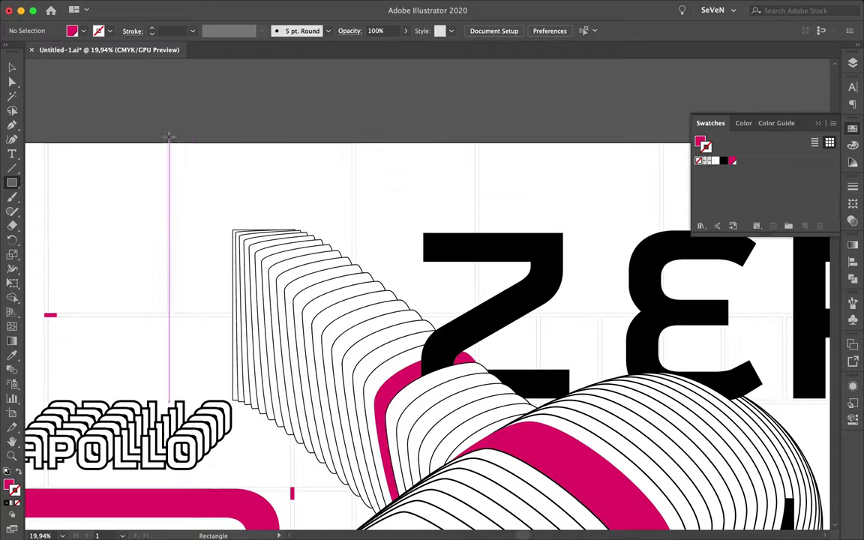
drag(171, 313, 169, 264)
scroll(170, 265, down, 3)
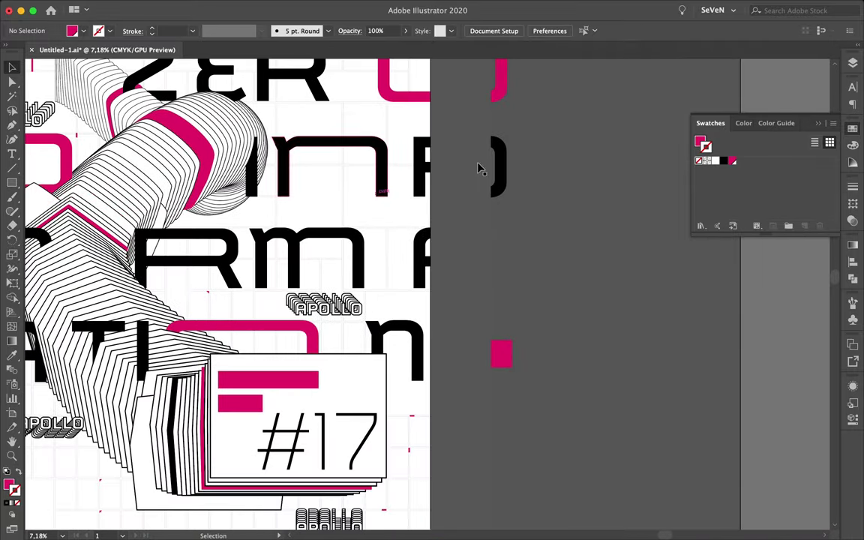
key(F7)
click(731, 87)
- Fill the grid cell beside ZER with magenta
click(318, 126)
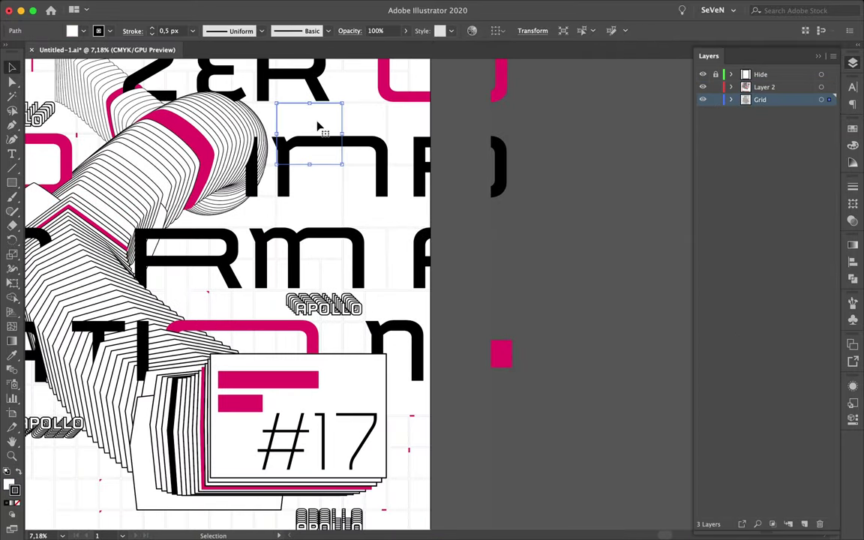
scroll(315, 111, up, 3)
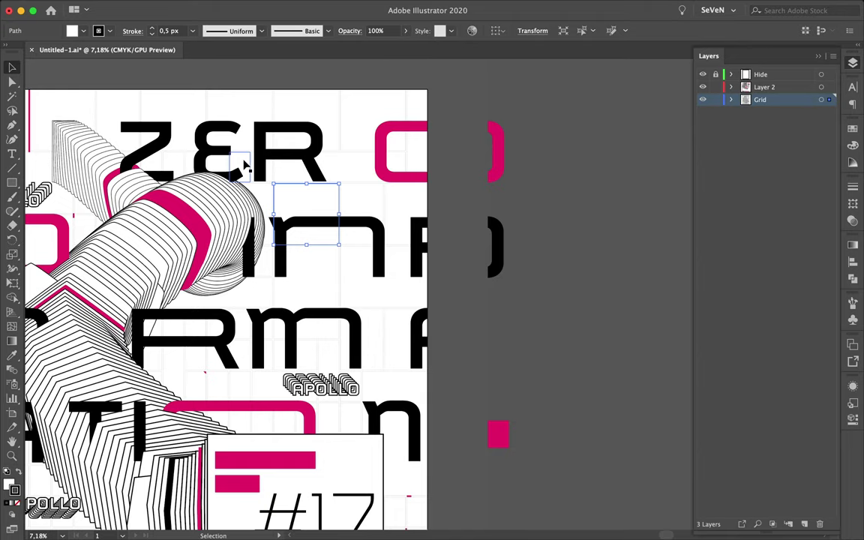
click(540, 210)
key(ctrl+0)
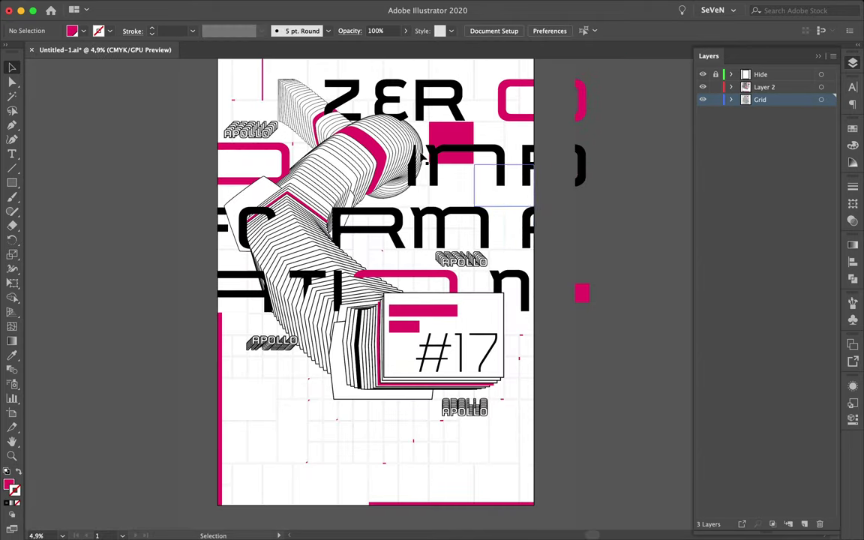
scroll(517, 225, up, 2)
- Draw a circle at the poster's top with a 120 px magenta stroke and no fill
key(m)
drag(346, 115, 354, 135)
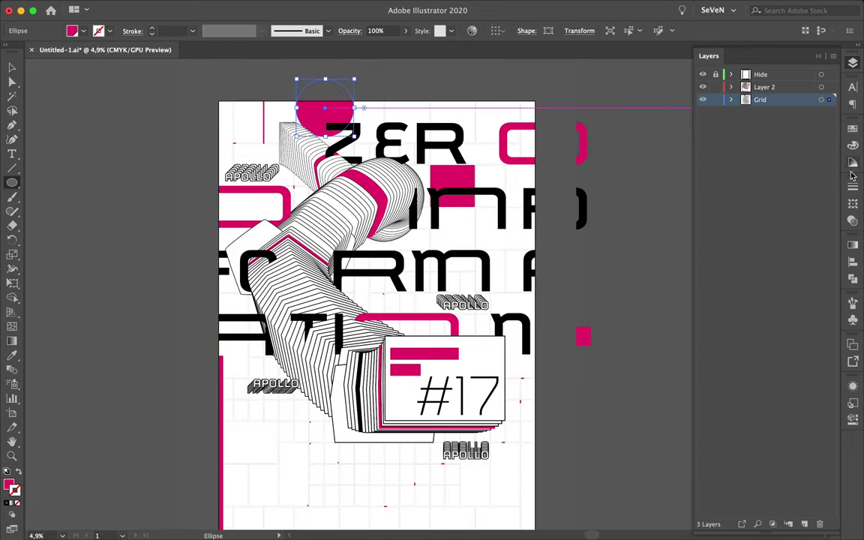
click(853, 187)
text(120)
key(Return)
click(853, 128)
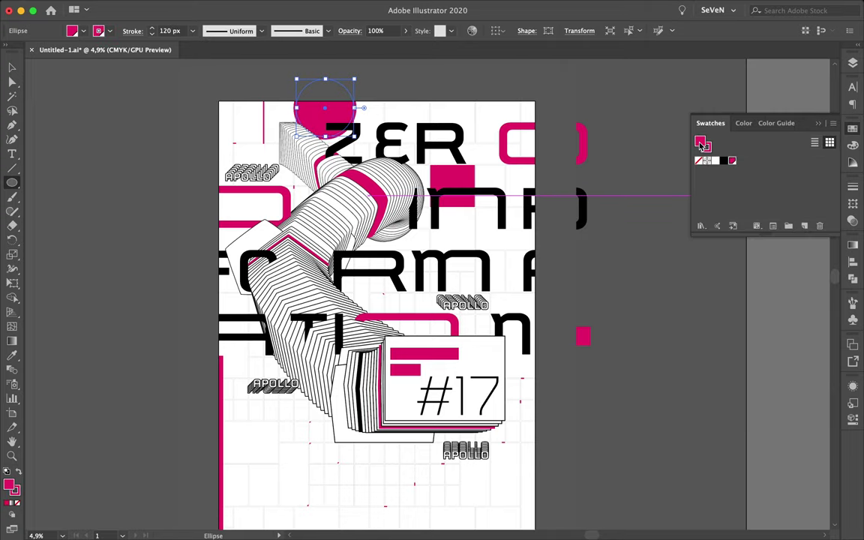
key(slash)
key(v)
key(ctrl+shift+a)
- Position the magenta ring so it peeks over the poster's top edge
drag(356, 117, 358, 119)
scroll(357, 119, up, 3)
scroll(420, 118, down, 3)
scroll(421, 119, up, 2)
drag(415, 95, 420, 98)
scroll(641, 295, down, 2)
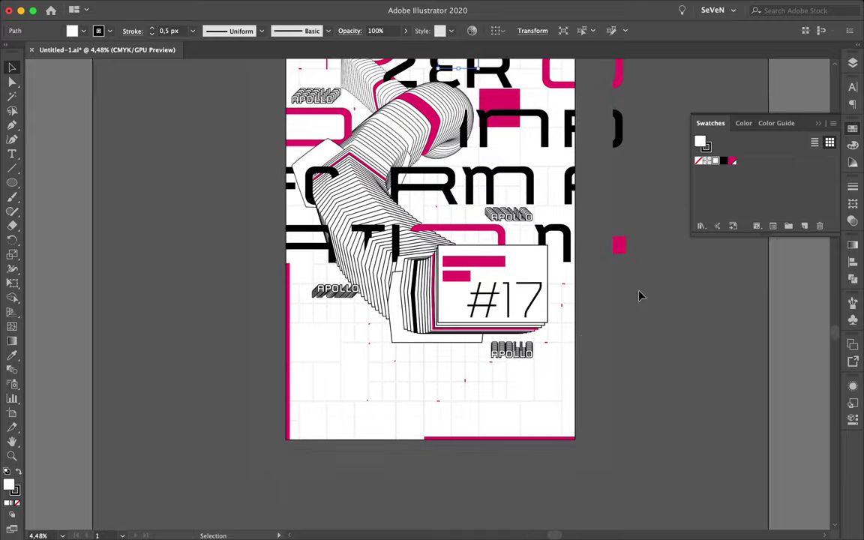
scroll(582, 338, up, 3)
scroll(477, 314, up, 2)
- Lock the Grid layer in the Layers panel
key(F7)
click(717, 101)
key(ctrl+0)
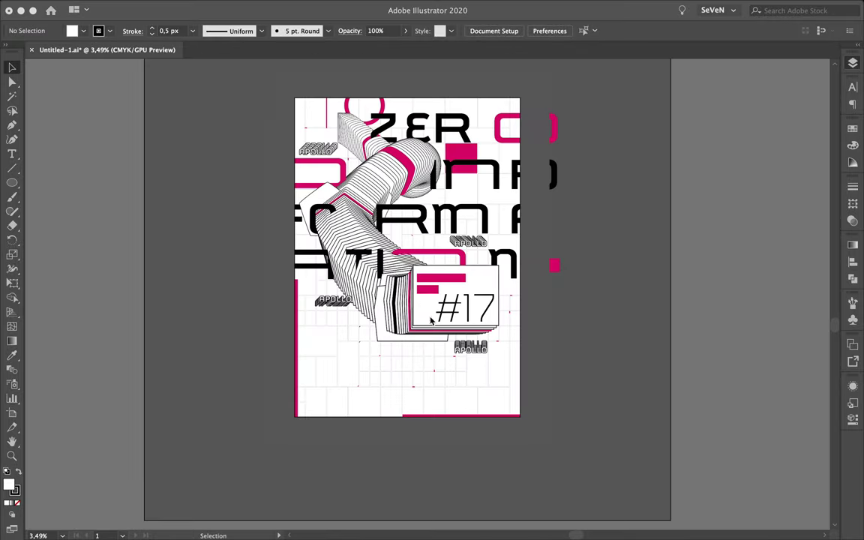
scroll(456, 284, up, 3)
scroll(456, 284, down, 2)
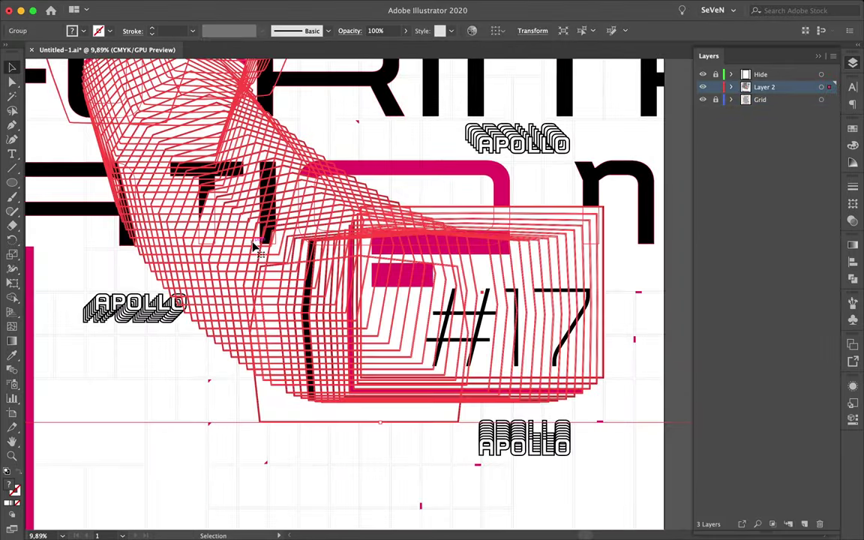
- Inside the tube group, colour one tube outline magenta and select the next stripe
scroll(255, 248, up, 5)
double_click(255, 248)
click(853, 129)
click(733, 161)
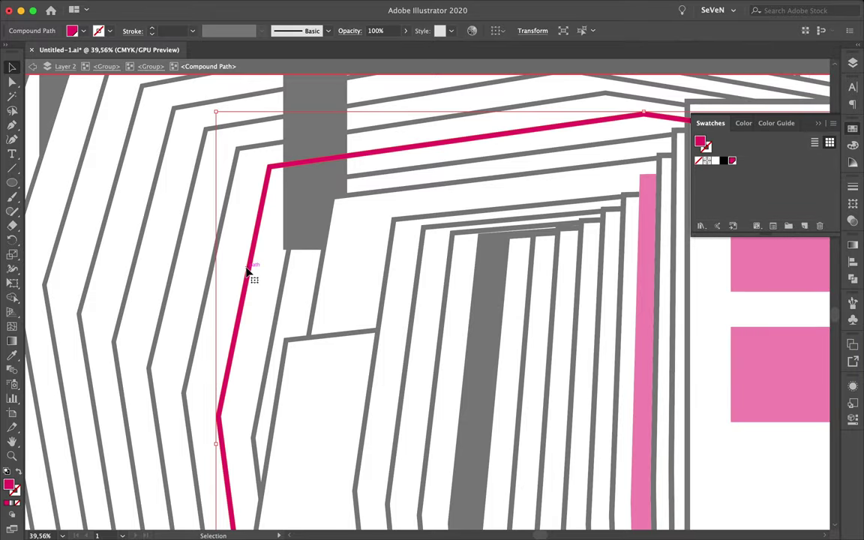
key(ctrl+minus)
key(ctrl+minus)
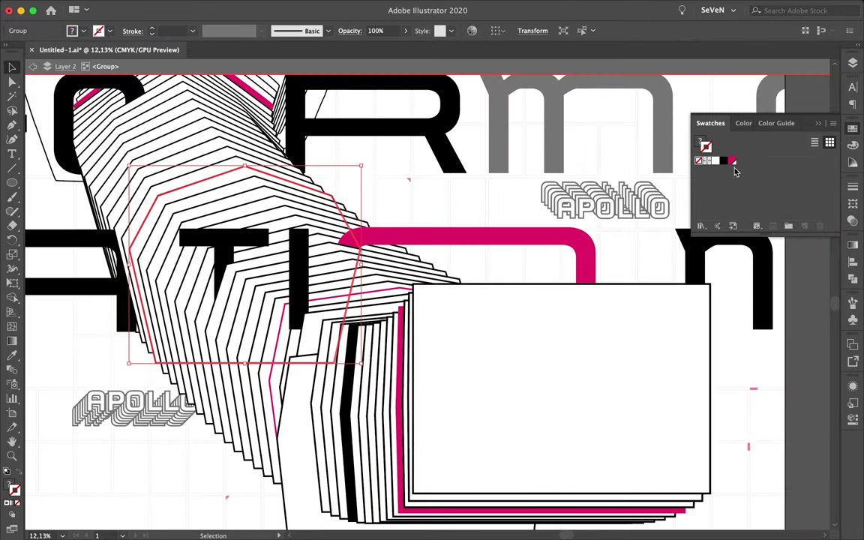
scroll(209, 160, up, 3)
scroll(258, 234, up, 3)
double_click(257, 234)
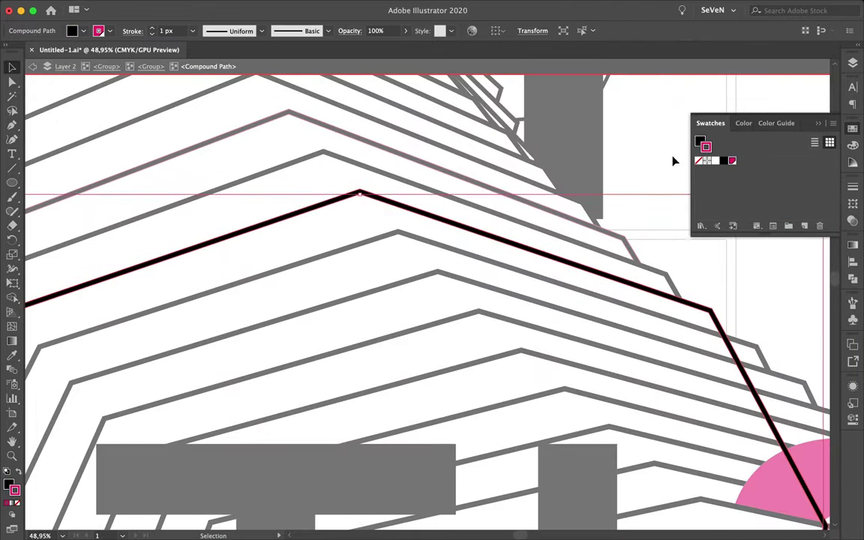
click(306, 163)
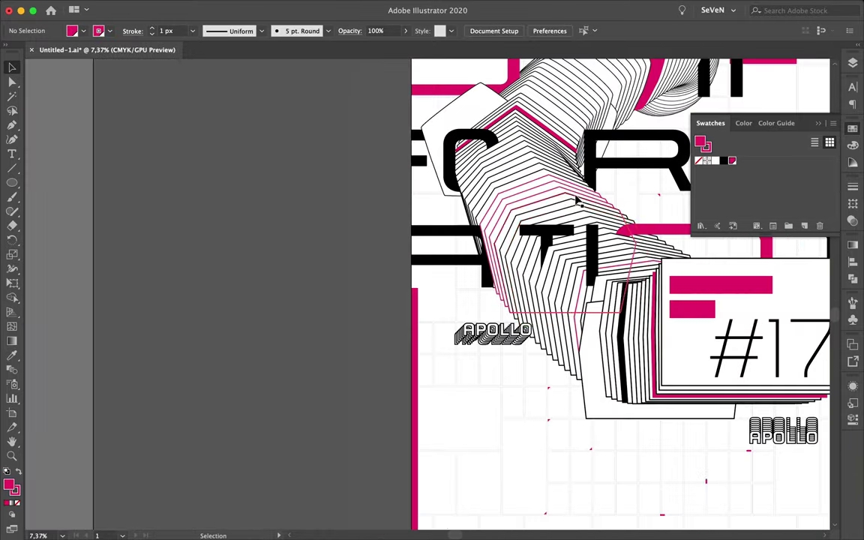
- Reposition a group of artwork near the top lettering and clear the selection
drag(557, 206, 535, 160)
scroll(661, 189, down, 3)
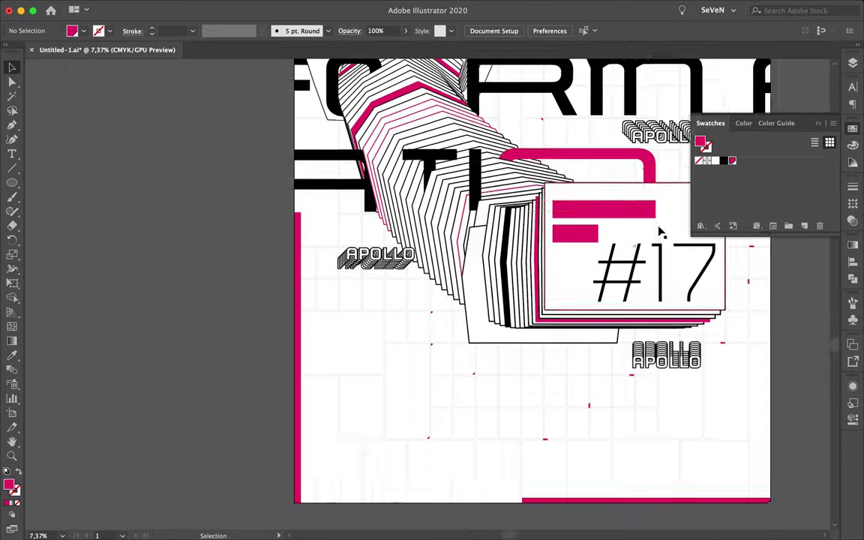
scroll(656, 231, down, 3)
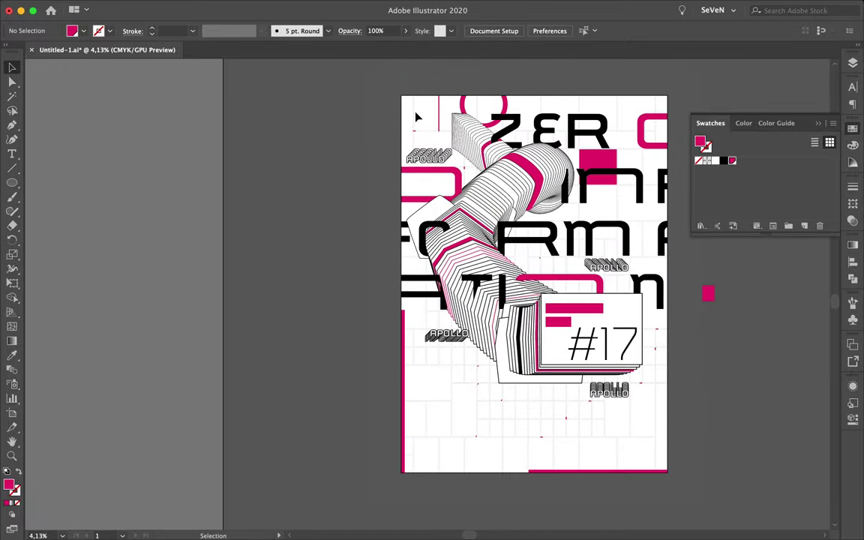
drag(418, 117, 666, 398)
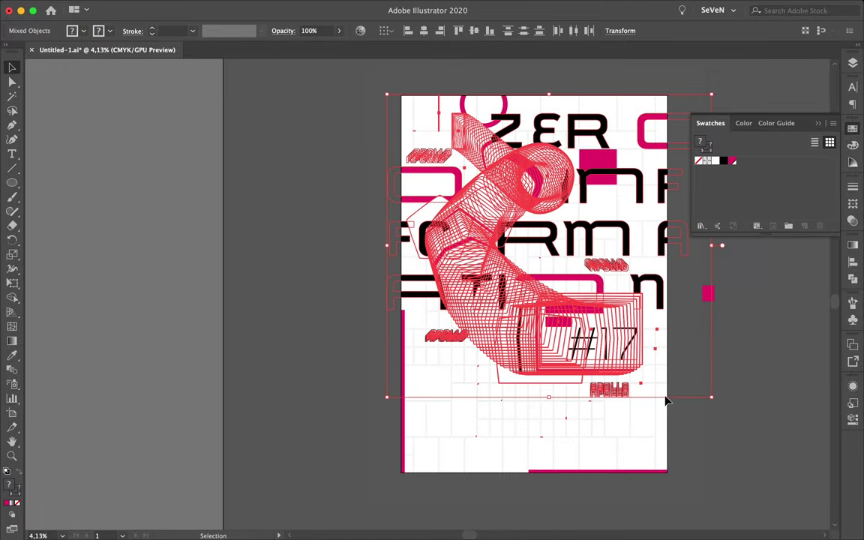
key(ctrl+shift+a)
scroll(536, 260, up, 5)
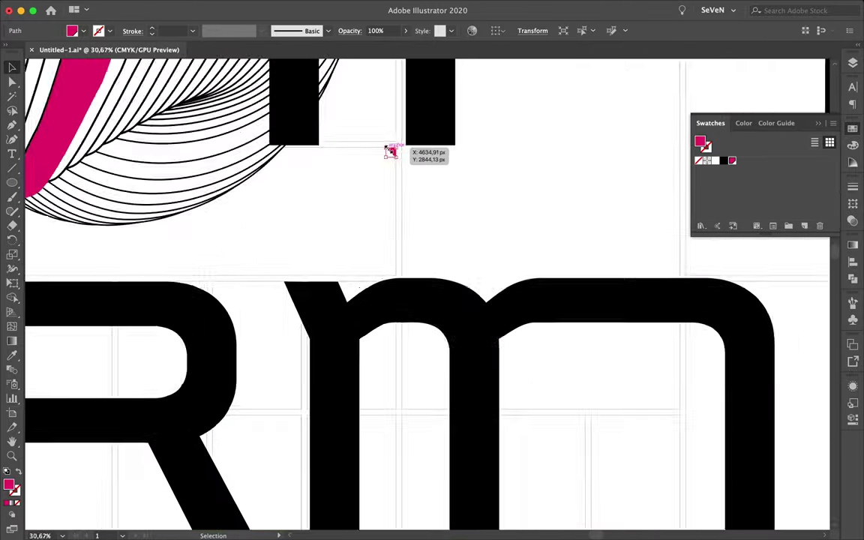
scroll(391, 149, down, 1)
- Bring a magenta square beside the lettering, then scale and rotate it into a small triangle
drag(379, 164, 542, 193)
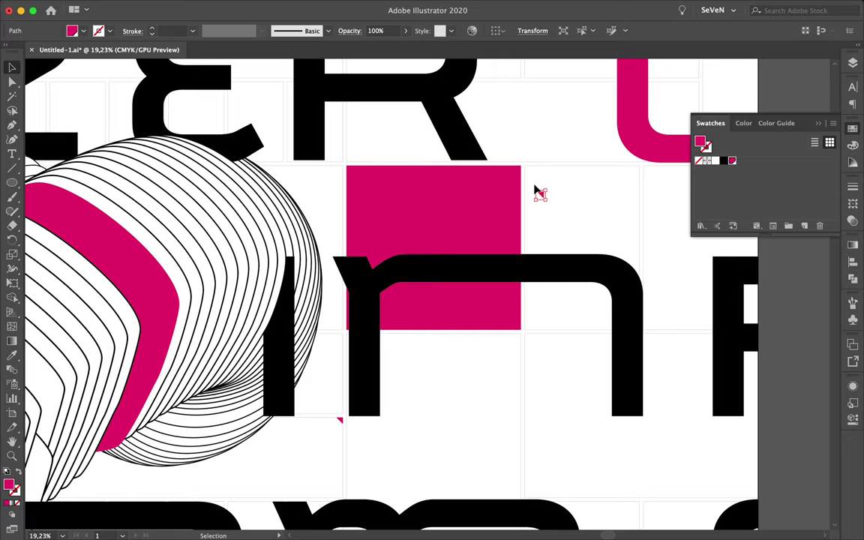
scroll(536, 187, up, 2)
scroll(534, 198, up, 1)
scroll(538, 183, up, 1)
mouse_move(565, 210)
mouse_down()
mouse_move(678, 308)
mouse_move(562, 145)
mouse_up()
scroll(561, 144, down, 3)
scroll(561, 145, down, 3)
scroll(561, 143, up, 4)
scroll(561, 140, up, 2)
drag(578, 153, 546, 199)
click(550, 183)
- Briefly enter and leave isolation mode on the tube group while reviewing the poster
scroll(619, 170, down, 3)
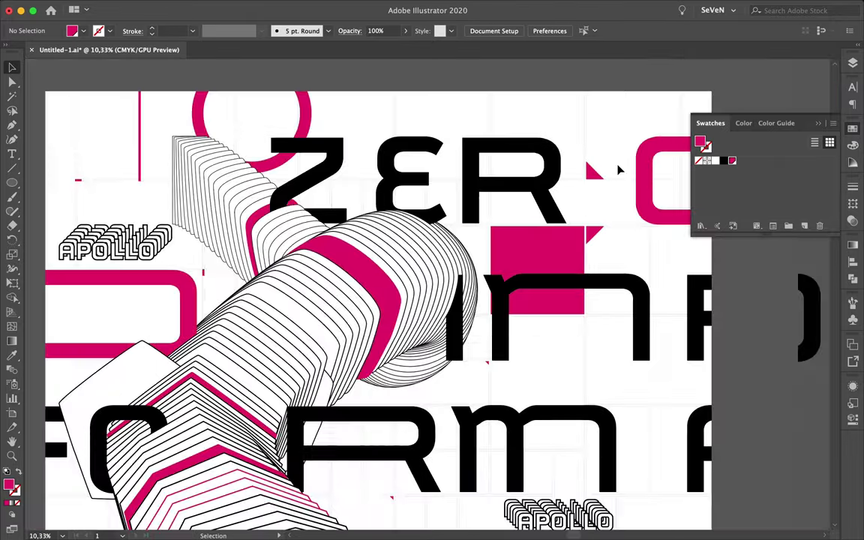
scroll(619, 170, down, 2)
scroll(525, 225, down, 1)
double_click(422, 233)
key(i)
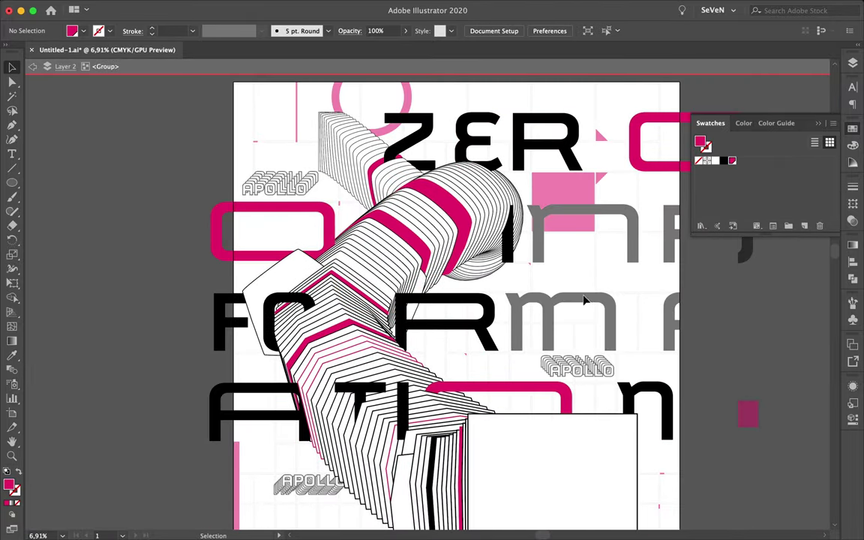
key(Escape)
scroll(583, 273, up, 3)
scroll(574, 301, up, 2)
scroll(573, 301, down, 3)
scroll(537, 299, up, 1)
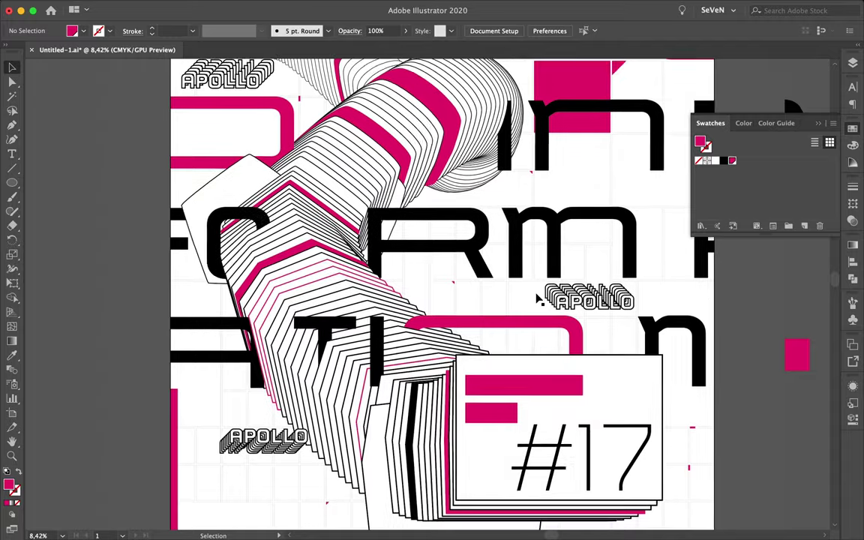
scroll(536, 299, down, 2)
scroll(539, 299, down, 3)
scroll(540, 298, down, 2)
scroll(450, 338, down, 3)
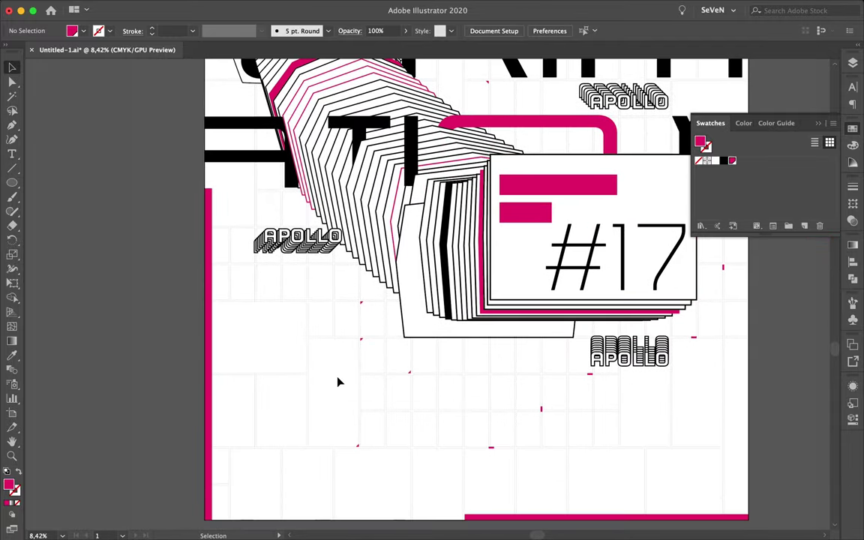
- With the Pen tool, start a new path below the left APOLLO label
key(p)
scroll(356, 249, up, 1)
drag(326, 196, 329, 372)
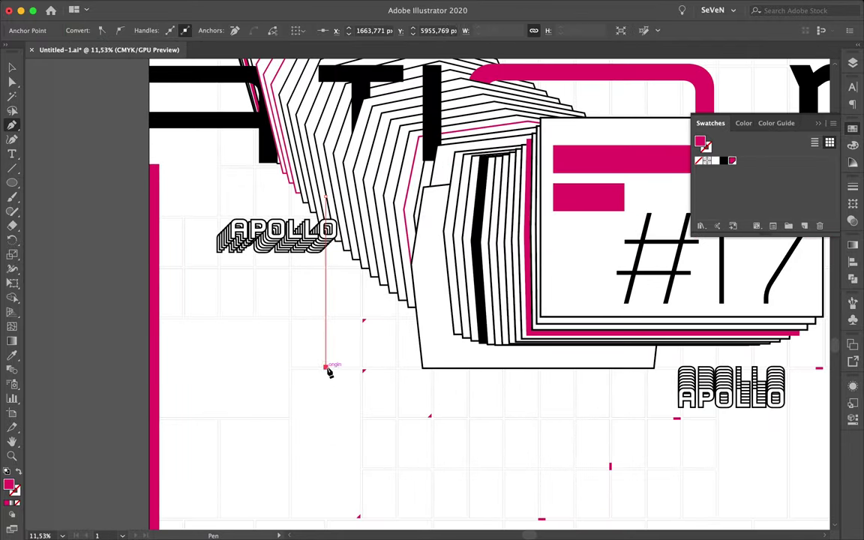
- Finish the stepped path with corner points running down to the left edge
click(292, 367)
click(291, 420)
click(116, 420)
key(a)
key(ctrl+F10)
- Give the stepped path a 100 px dashed stroke with 210 dash and no fill
click(748, 200)
click(746, 200)
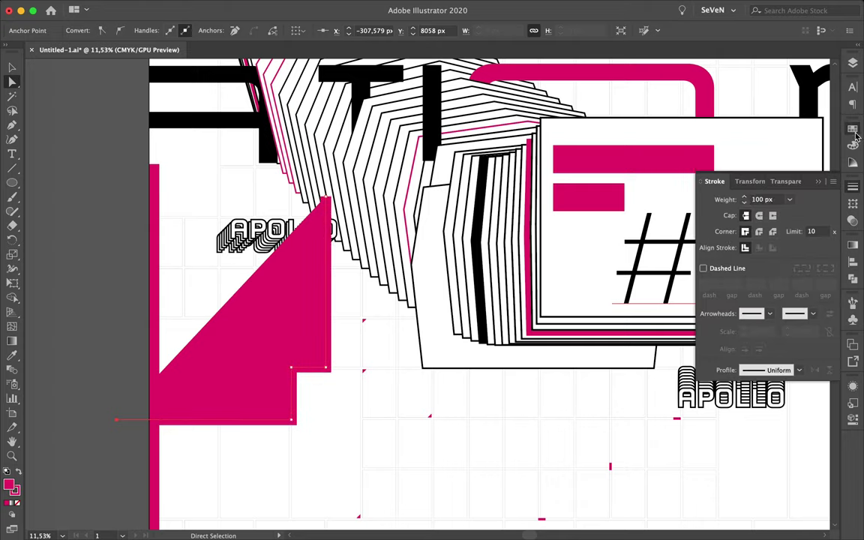
click(853, 129)
click(853, 186)
click(703, 268)
click(710, 283)
text(210 p)
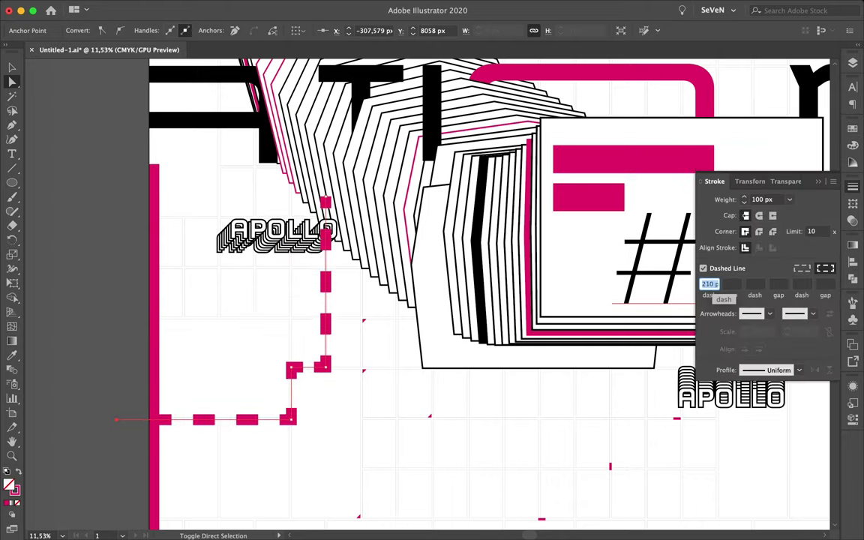
text(v)
scroll(360, 420, down, 5)
- Move Layer 4 below Layer 2 and make the Grid layer the target
click(853, 64)
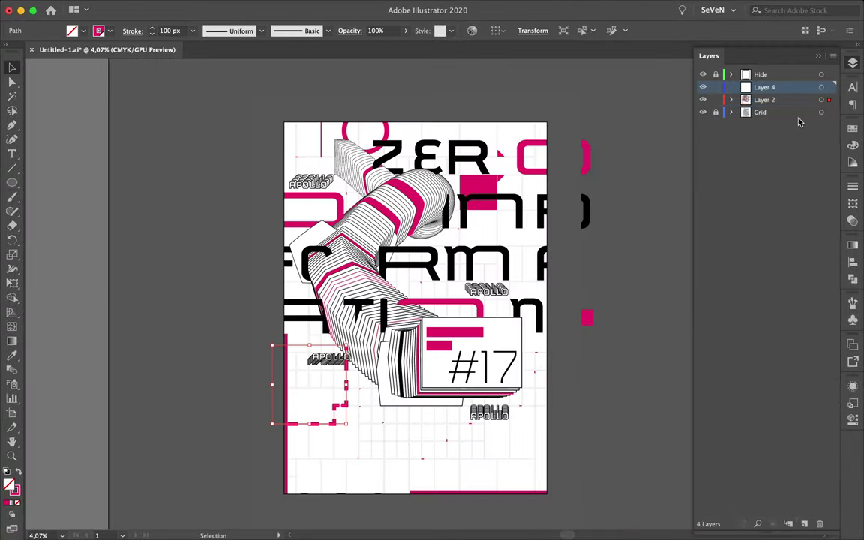
drag(765, 87, 765, 105)
click(615, 351)
scroll(470, 434, up, 1)
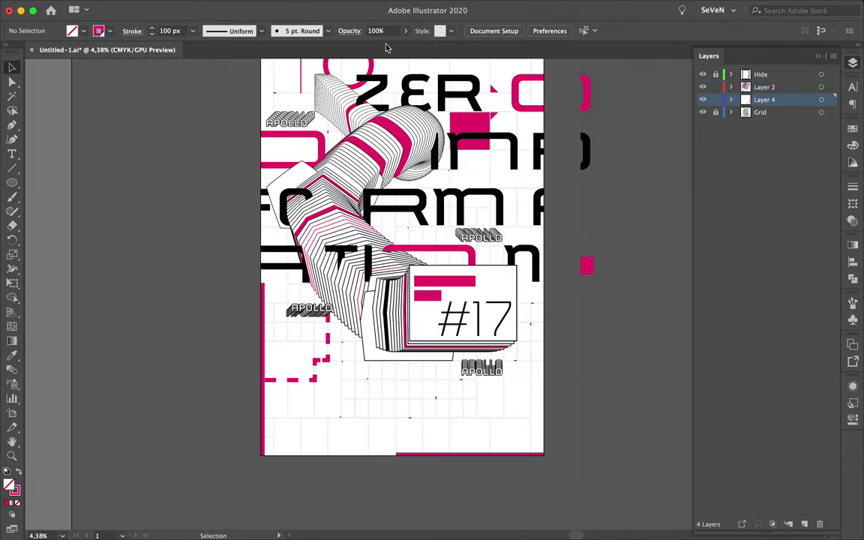
click(760, 112)
- Draw a large magenta circle and move it over the bottom edge
key(l)
drag(477, 396, 604, 497)
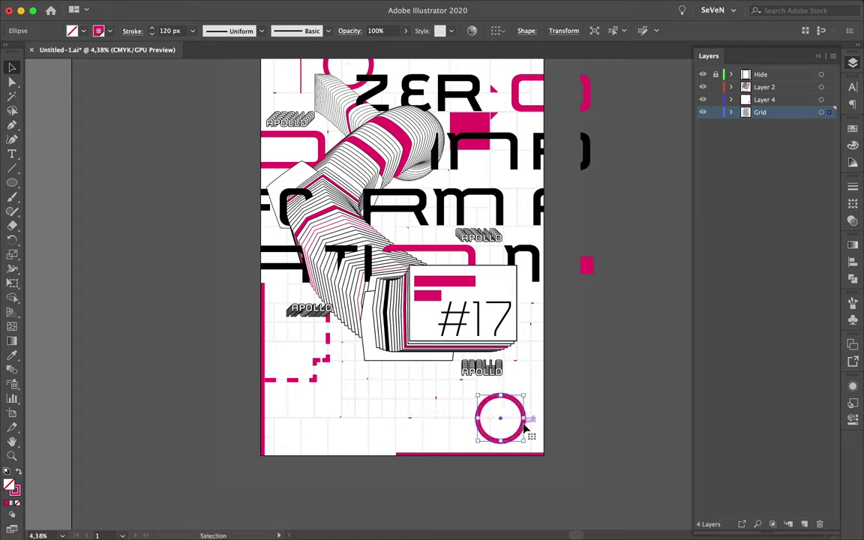
drag(387, 409, 421, 468)
scroll(451, 450, down, 5)
- Delete the circle's bottom and right anchors to leave an open arc
key(a)
click(496, 478)
key(Delete)
click(386, 318)
scroll(386, 319, down, 1)
key(a)
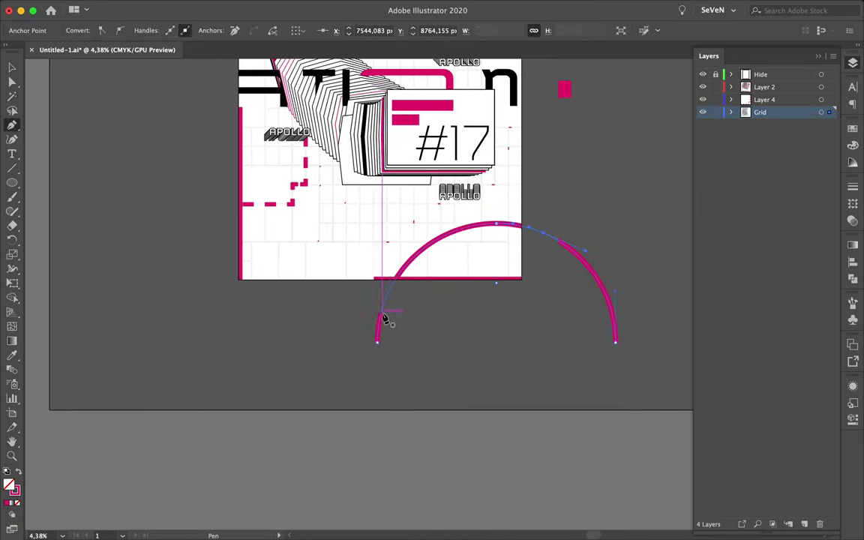
click(619, 348)
key(Delete)
key(v)
- Thicken the arc's stroke to 190 px
click(853, 187)
click(745, 197)
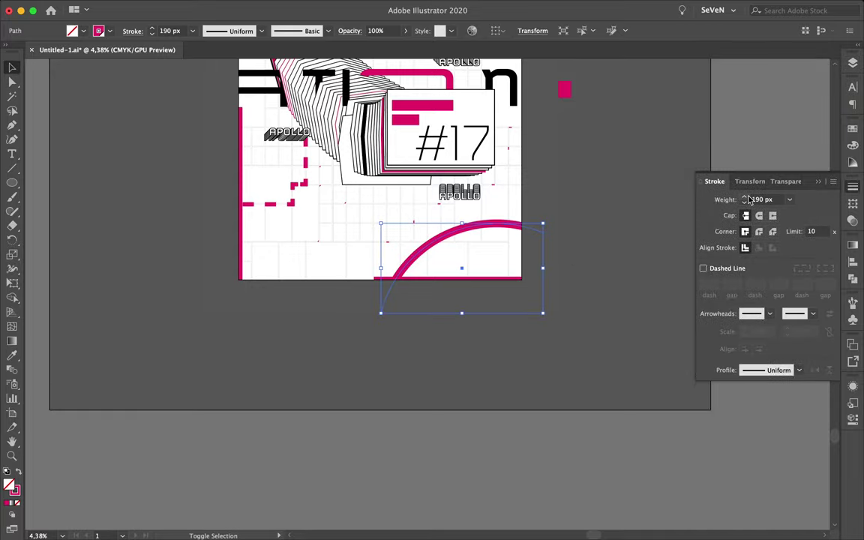
scroll(586, 217, up, 3)
click(552, 187)
click(853, 62)
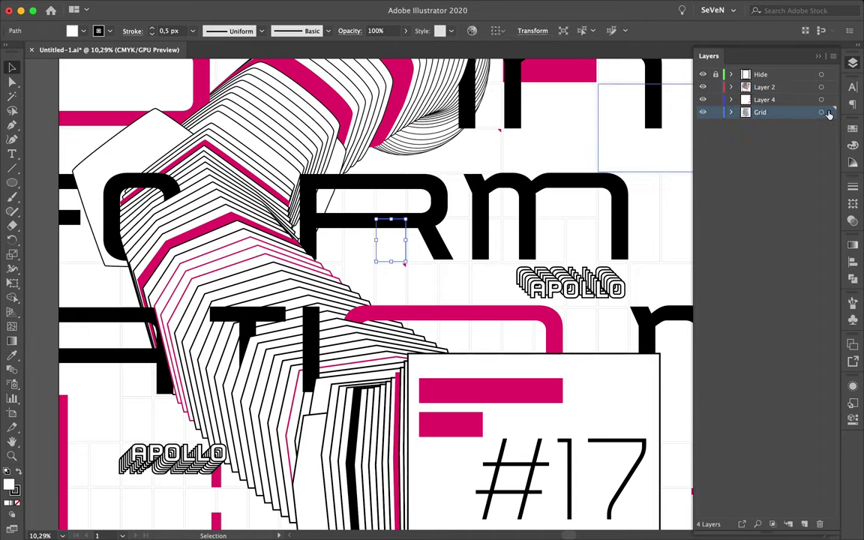
- Move a small grid rectangle to the right and onto Layer 2
drag(394, 248, 553, 249)
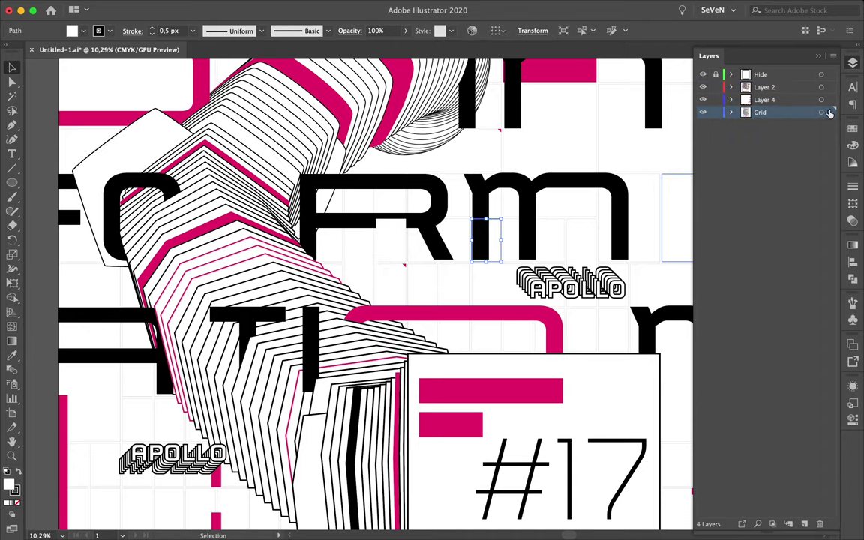
drag(830, 112, 829, 87)
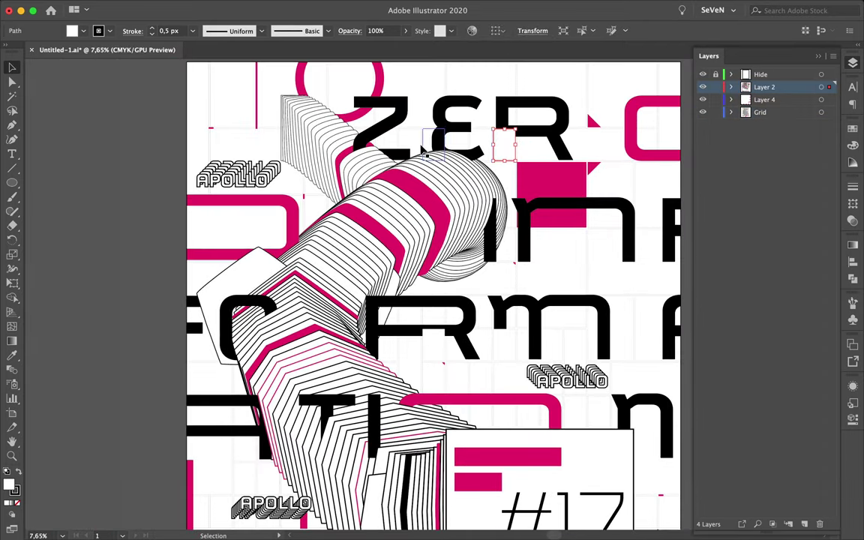
scroll(525, 285, down, 5)
drag(829, 87, 829, 113)
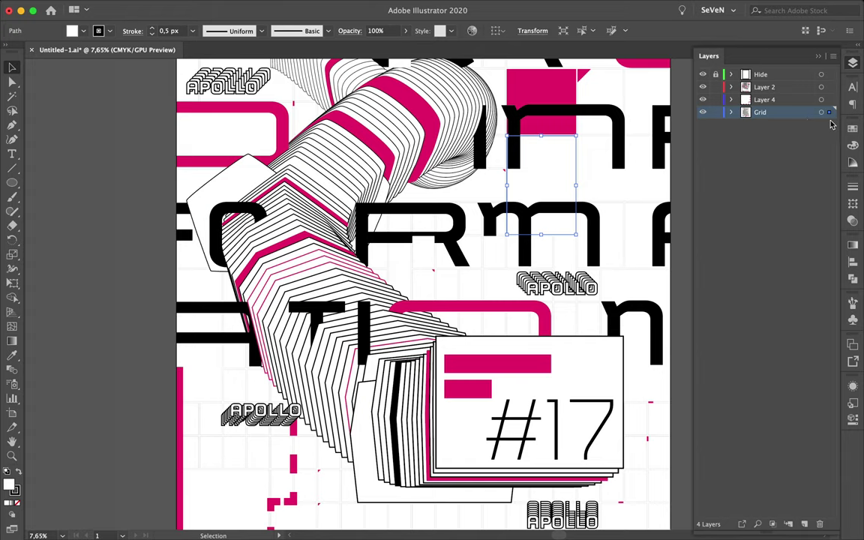
click(853, 128)
- Draw a tall thin magenta-filled bar among the FORMA letters
scroll(676, 191, up, 5)
key(m)
mouse_move(586, 131)
mouse_down()
mouse_move(595, 358)
mouse_move(591, 315)
mouse_up()
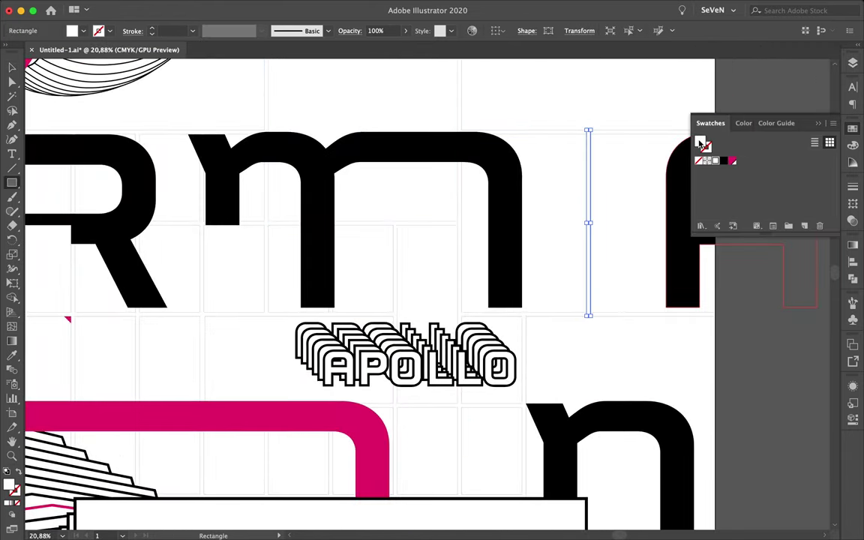
click(732, 161)
key(v)
click(657, 319)
scroll(392, 281, down, 3)
scroll(396, 270, down, 2)
scroll(402, 258, down, 2)
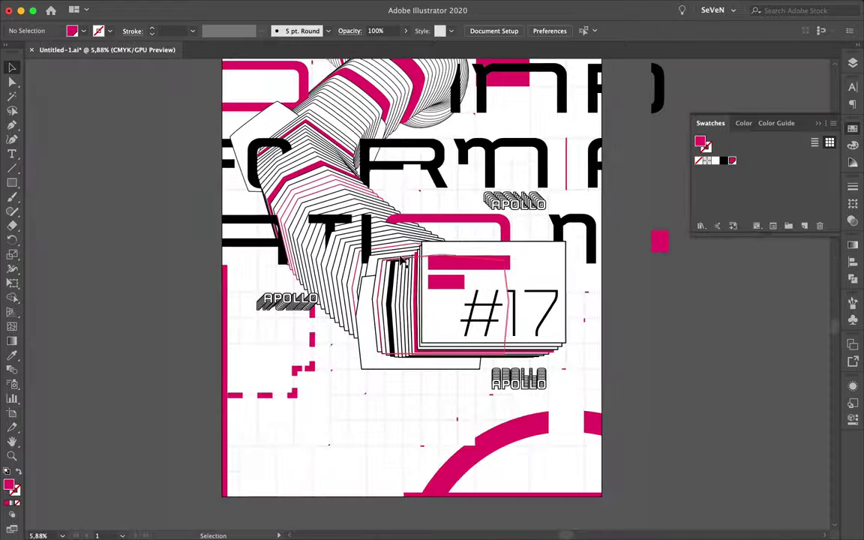
scroll(334, 388, up, 3)
scroll(334, 388, up, 1)
click(853, 63)
- Paste an APOLLO 2020 label below the dashed line in Schwager Sans Regular, filled magenta
key(t)
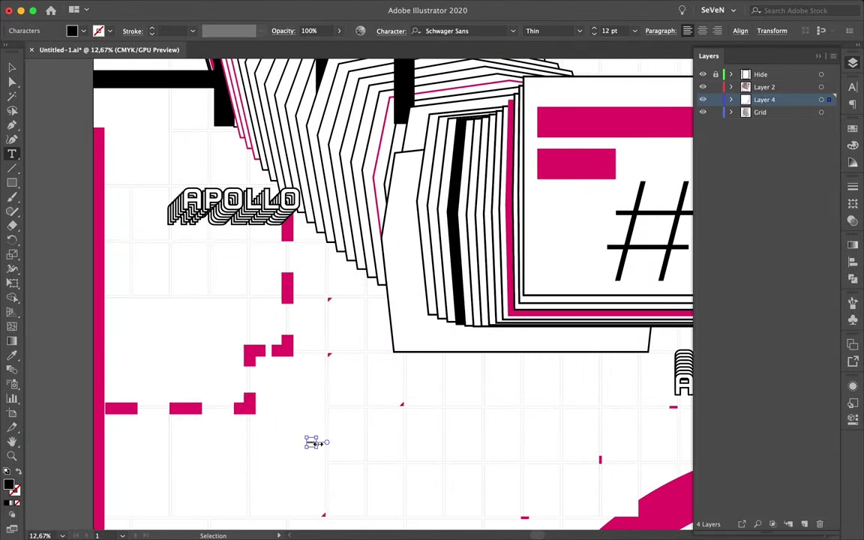
click(331, 446)
key(ctrl+v)
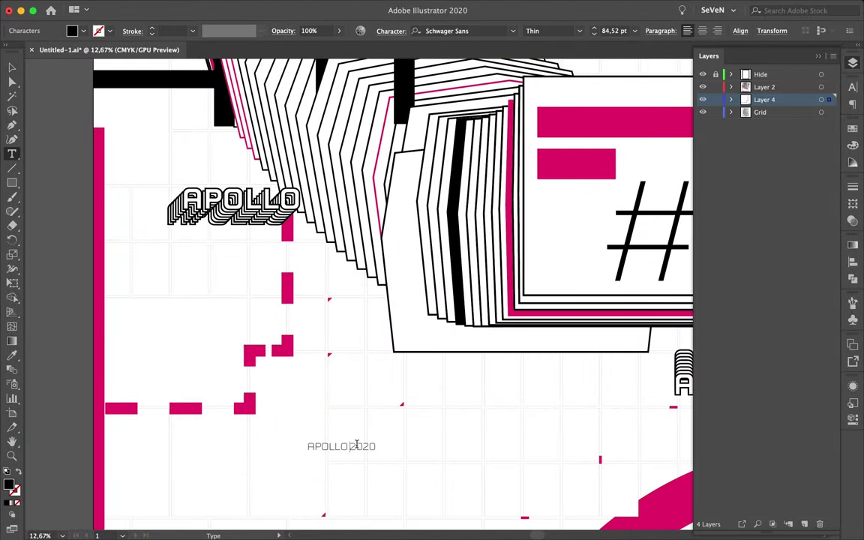
click(854, 87)
click(804, 101)
click(573, 158)
click(588, 270)
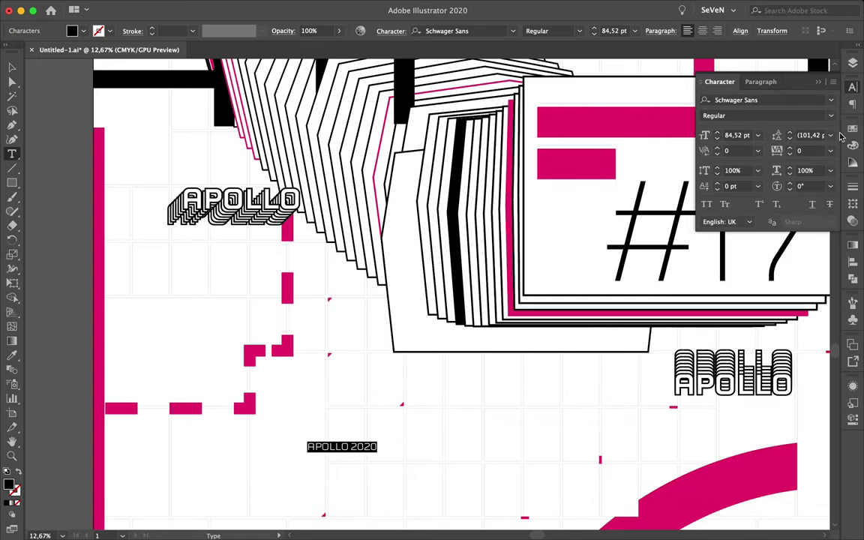
click(853, 128)
click(733, 161)
- Rotate the label to run vertically and place it beside the dashed line
drag(390, 432, 328, 399)
drag(344, 435, 338, 411)
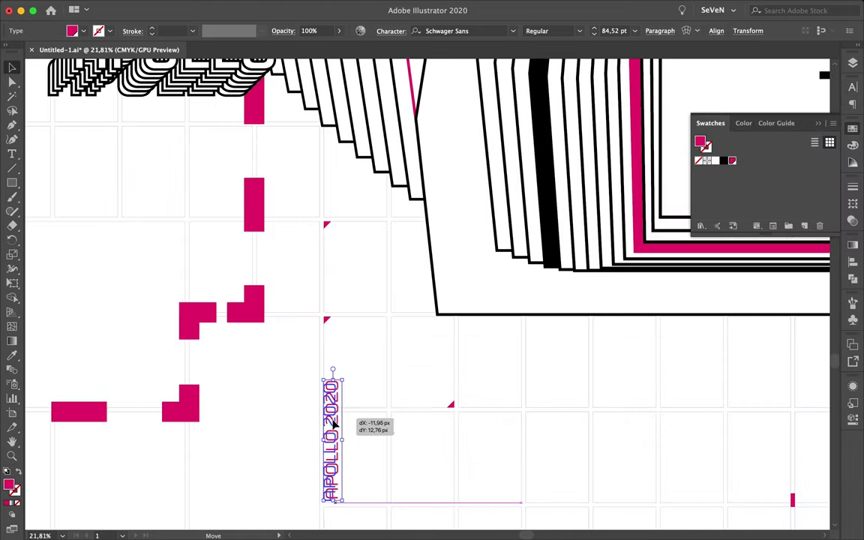
key(ctrl+0)
click(356, 448)
- Place a copy of the label near the middle APOLLO and rotate it horizontal
drag(442, 249, 440, 241)
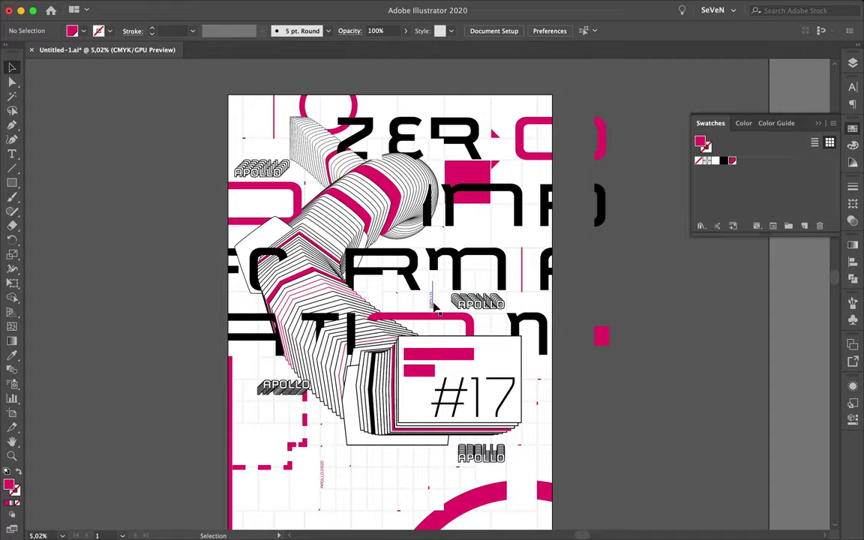
scroll(443, 222, up, 5)
mouse_move(435, 289)
mouse_down()
mouse_move(514, 273)
mouse_move(484, 300)
mouse_up()
scroll(458, 299, down, 5)
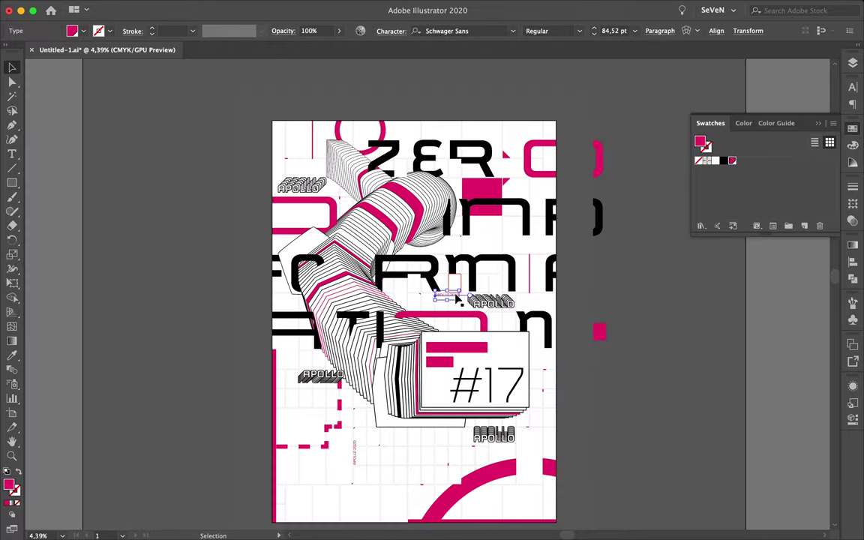
- Set the binary text frame to 250 pt and enlarge it to reveal a fifth line
drag(339, 456, 395, 505)
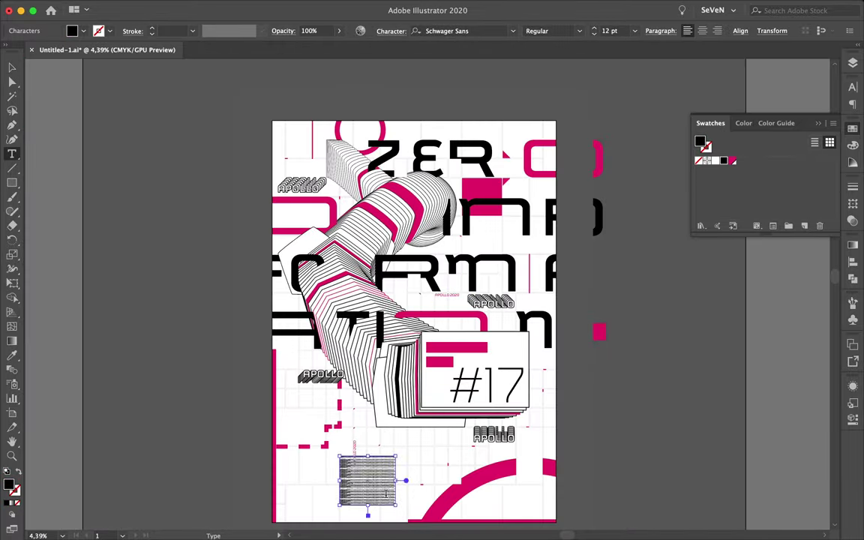
key(BackSpace)
key(ctrl+t)
text(250)
key(Return)
scroll(397, 415, up, 2)
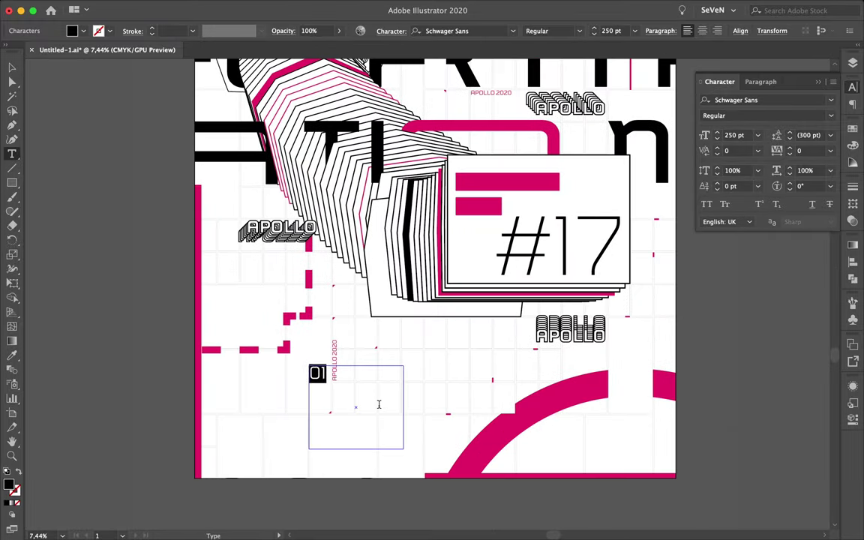
drag(356, 447, 356, 499)
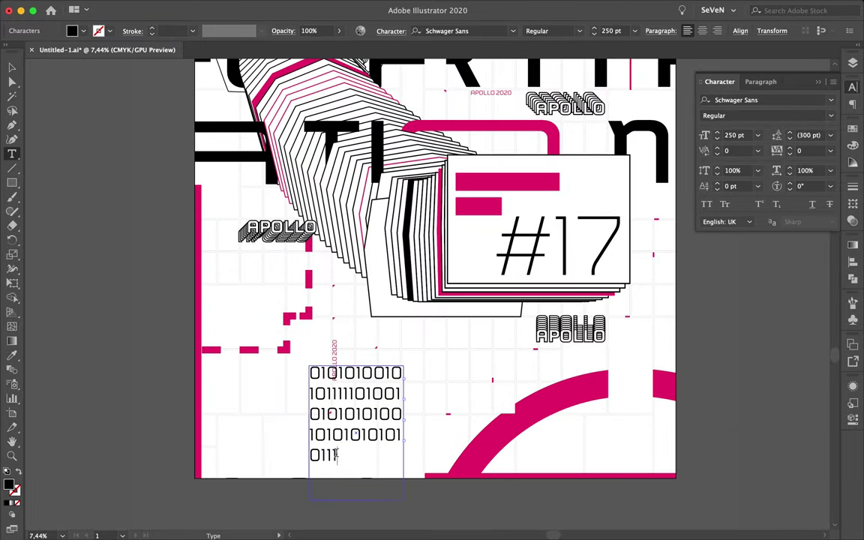
- Recolour a digit magenta and move the binary block toward the bottom left
drag(349, 434, 361, 435)
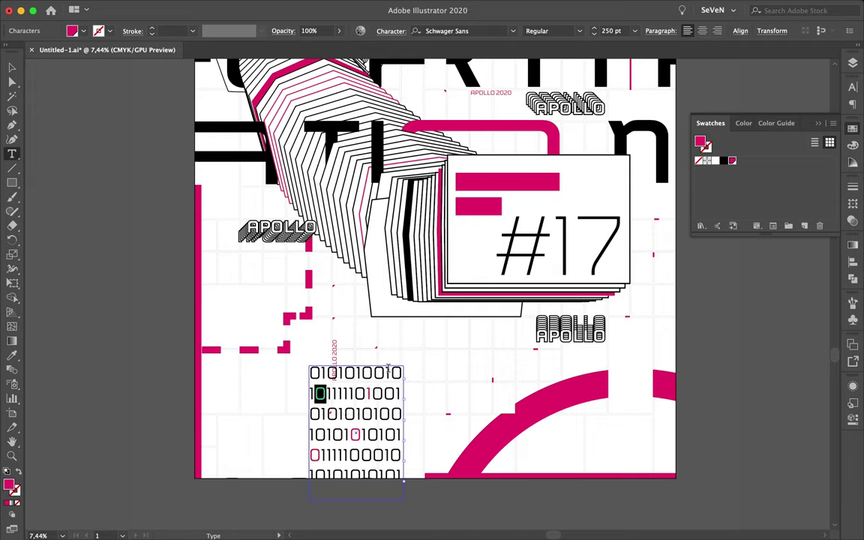
key(Escape)
drag(382, 416, 335, 465)
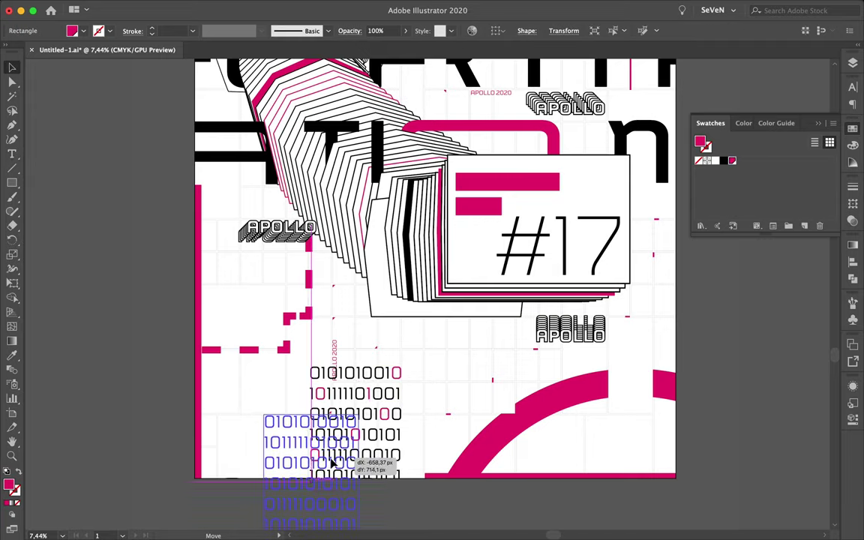
- Tighten the binary text's leading to about 257 pt in the Character panel
key(super+t)
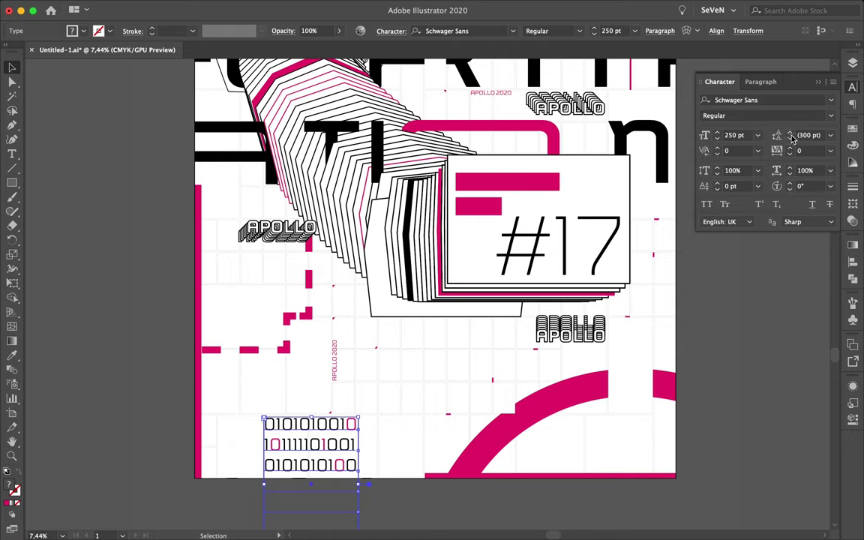
click(790, 139)
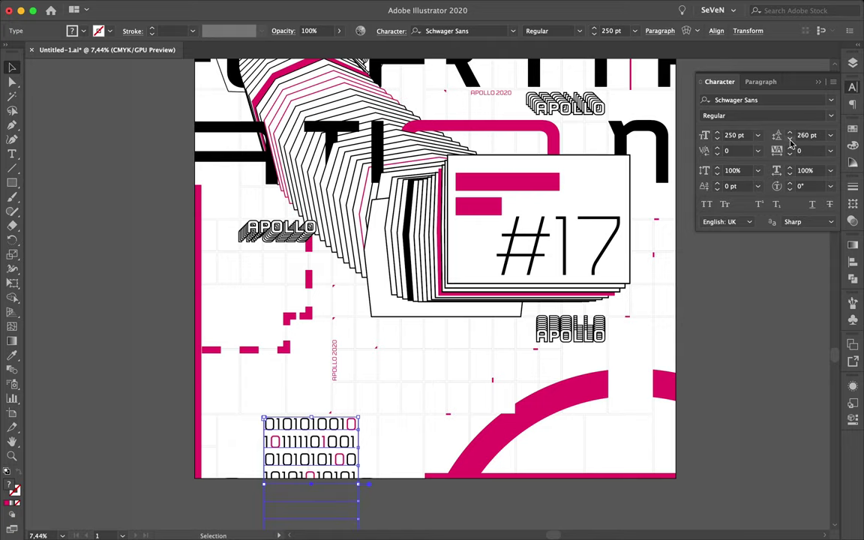
scroll(342, 388, up, 5)
scroll(309, 370, down, 5)
click(548, 505)
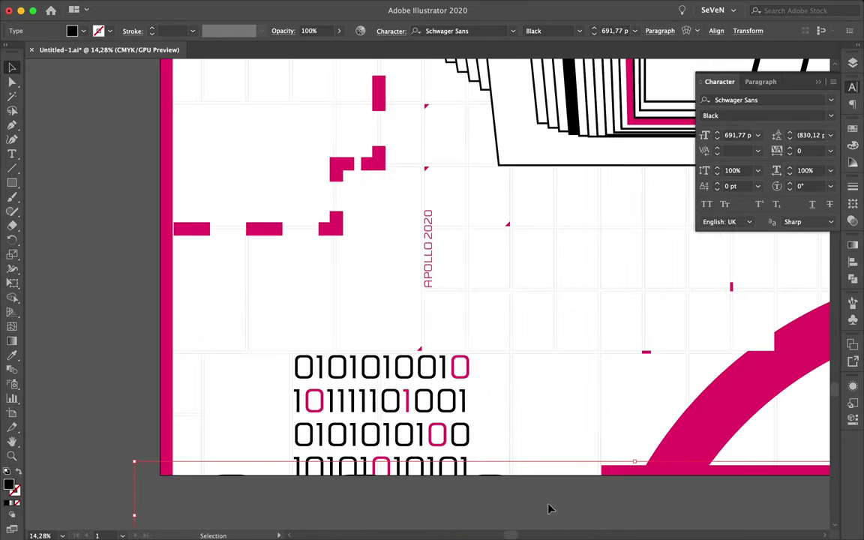
scroll(571, 447, down, 2)
scroll(454, 484, down, 3)
- Reselect the binary text to check its paragraph settings, then deselect everything
click(450, 463)
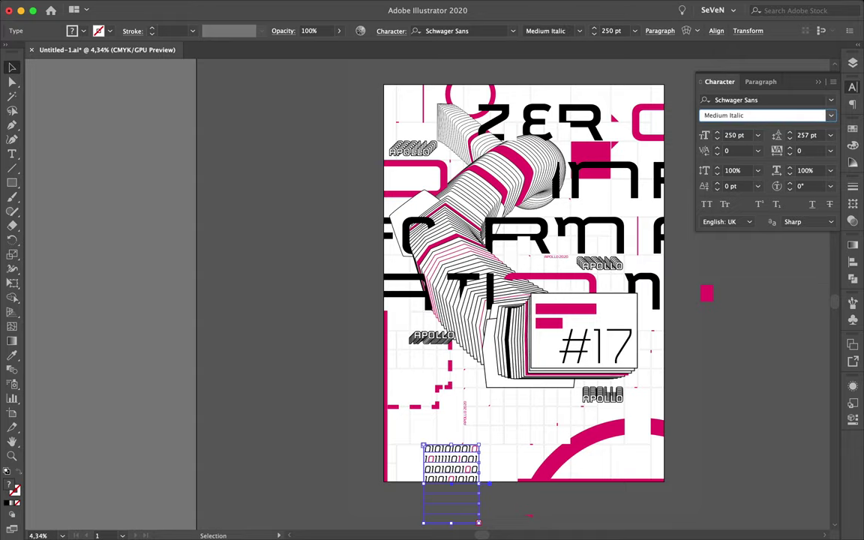
click(502, 459)
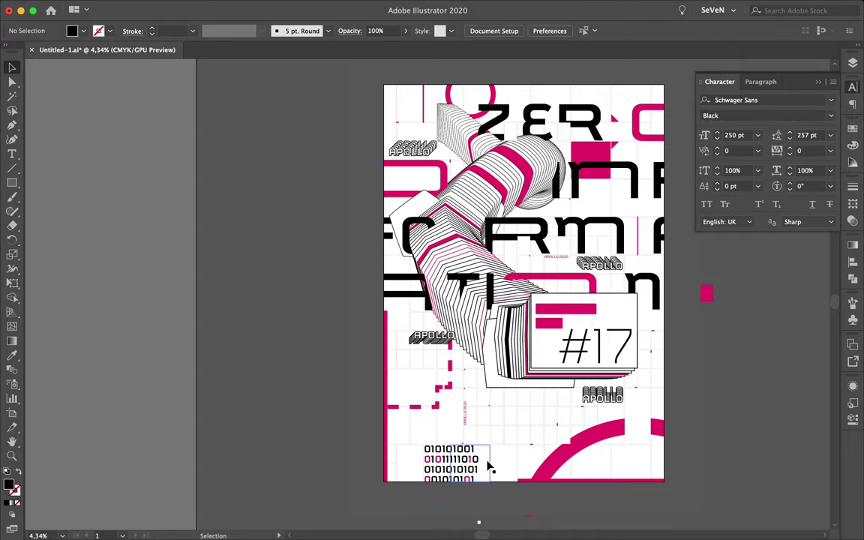
click(507, 464)
click(761, 81)
click(739, 303)
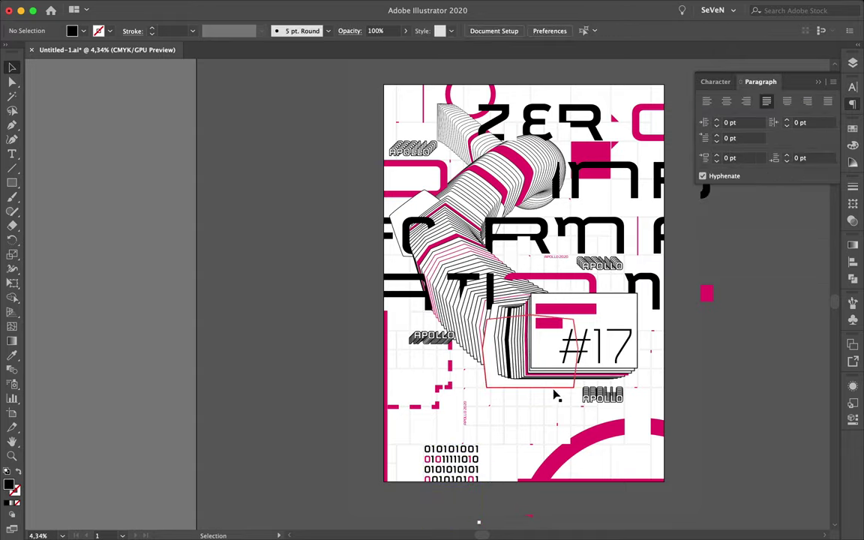
scroll(555, 391, up, 1)
scroll(555, 391, up, 1)
- Draw a no-fill rectangle below the #17 panel with a dashed magenta outline
key(m)
drag(482, 321, 549, 392)
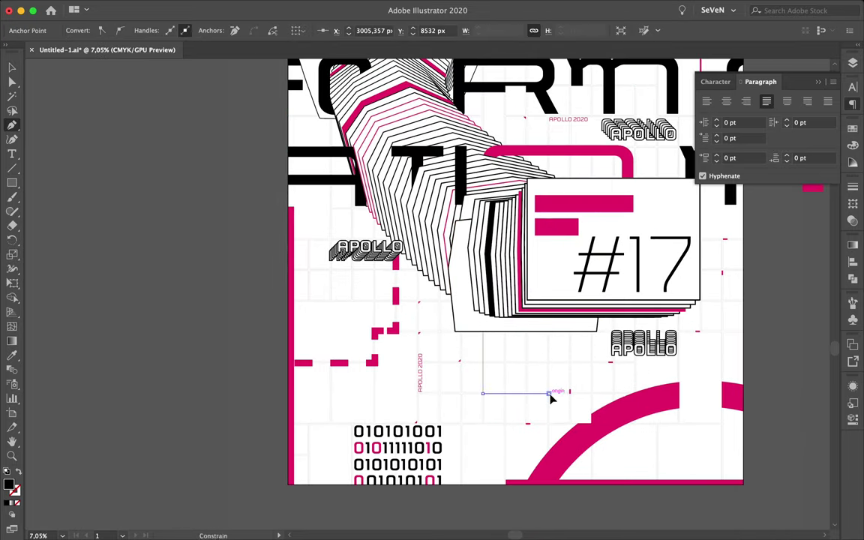
key(a)
key(ctrl+F10)
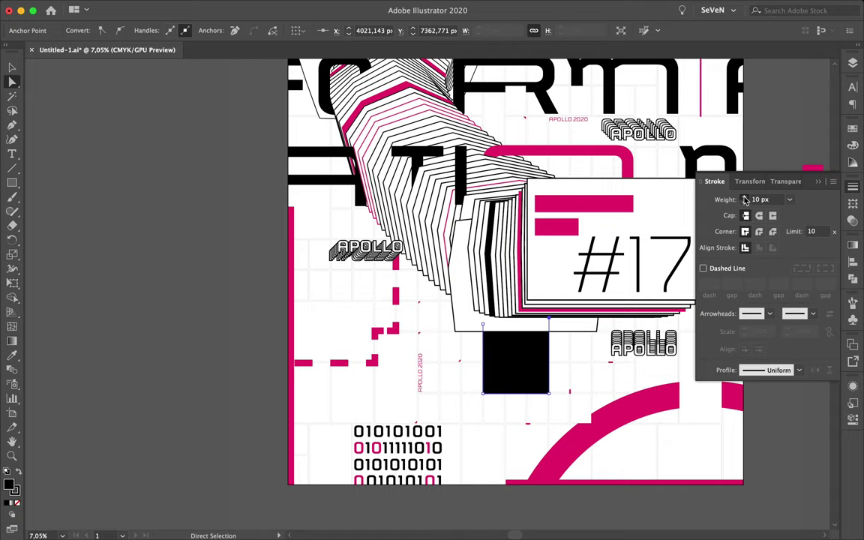
click(853, 129)
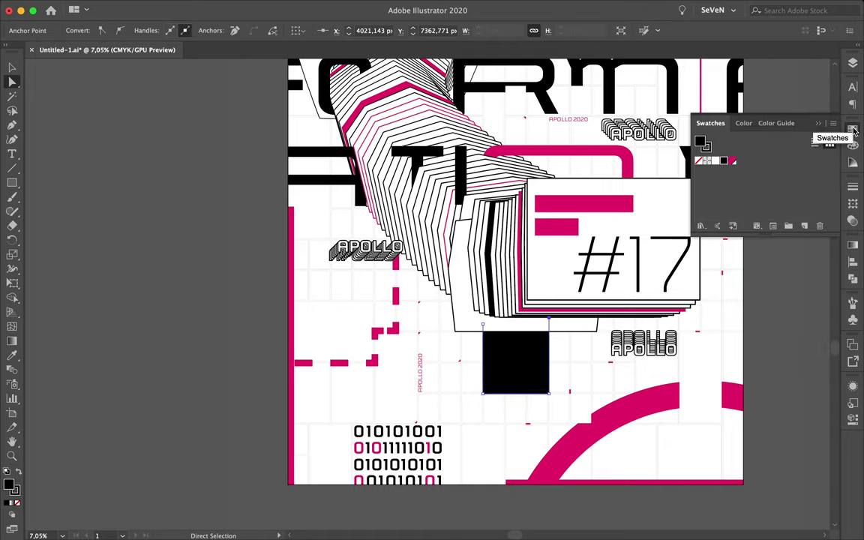
click(698, 161)
click(853, 187)
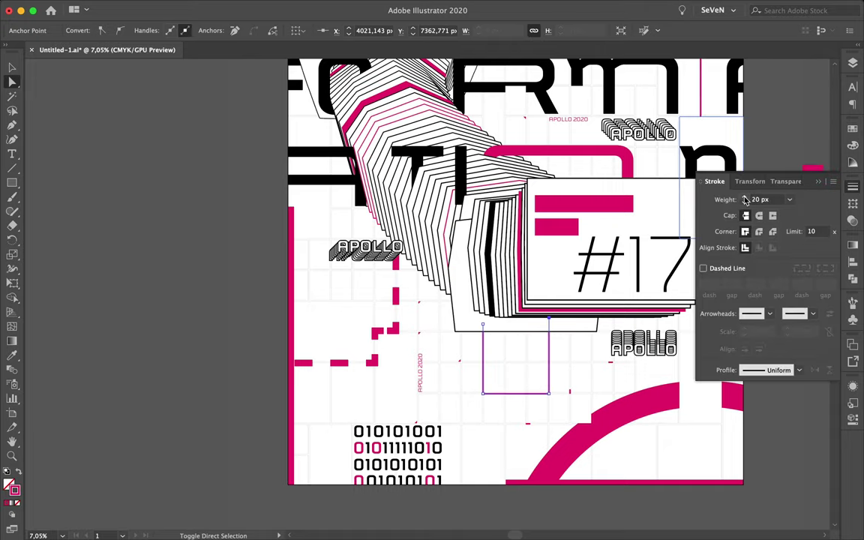
click(704, 268)
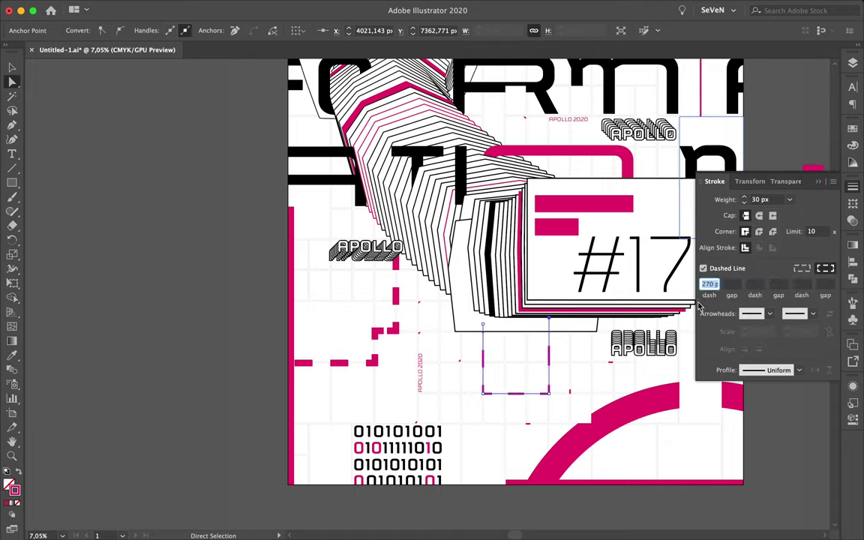
click(754, 442)
- Draw a dashed magenta Pen path around the lower-right arc near the poster's bottom
key(p)
click(505, 493)
click(505, 454)
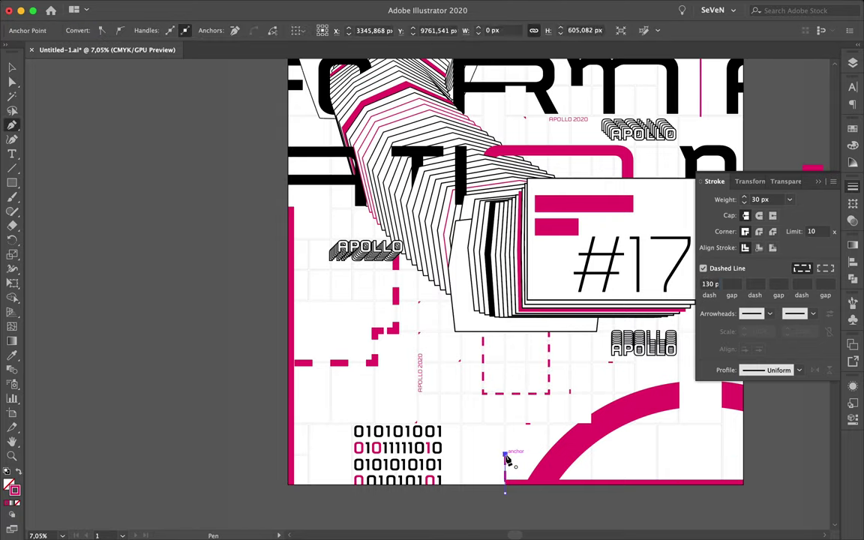
click(681, 454)
scroll(683, 458, up, 1)
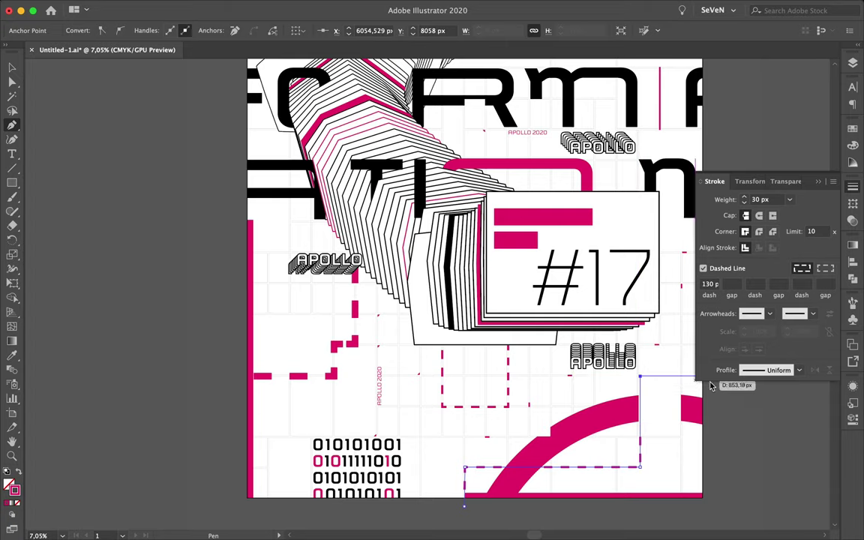
click(465, 506)
key(F7)
scroll(696, 394, up, 2)
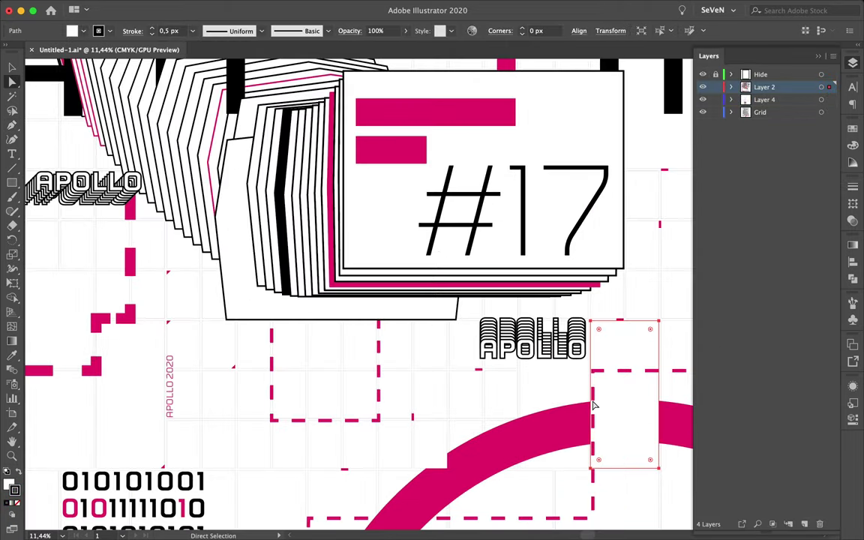
click(595, 519)
scroll(572, 458, down, 5)
- Draw a small white-filled circle with a black outline above the RM letters
scroll(570, 286, up, 3)
key(v)
drag(12, 183, 67, 208)
drag(518, 206, 533, 220)
scroll(524, 214, up, 4)
key(v)
click(853, 187)
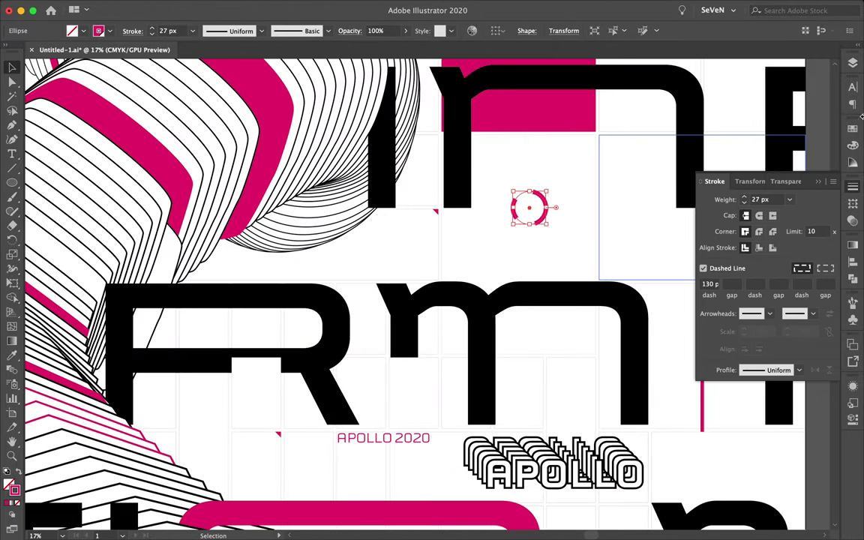
click(854, 129)
click(854, 187)
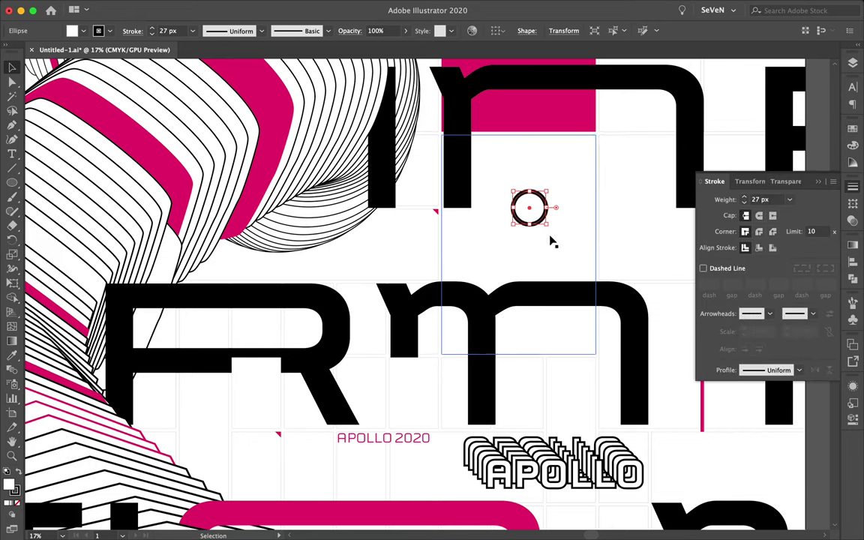
- Alt-drag diagonal copies and repeat with Ctrl+D to build a circle chain
drag(531, 200, 544, 212)
key(ctrl+d)
key(ctrl+d)
key(ctrl+d)
scroll(561, 218, down, 2)
key(ctrl+z)
key(ctrl+z)
key(ctrl+z)
mouse_move(535, 209)
mouse_down()
mouse_move(546, 219)
mouse_move(514, 218)
mouse_up()
key(ctrl+d)
key(ctrl+d)
key(ctrl+d)
scroll(540, 225, down, 2)
- Move a circle chain to the poster's upper left and select it
scroll(524, 225, up, 2)
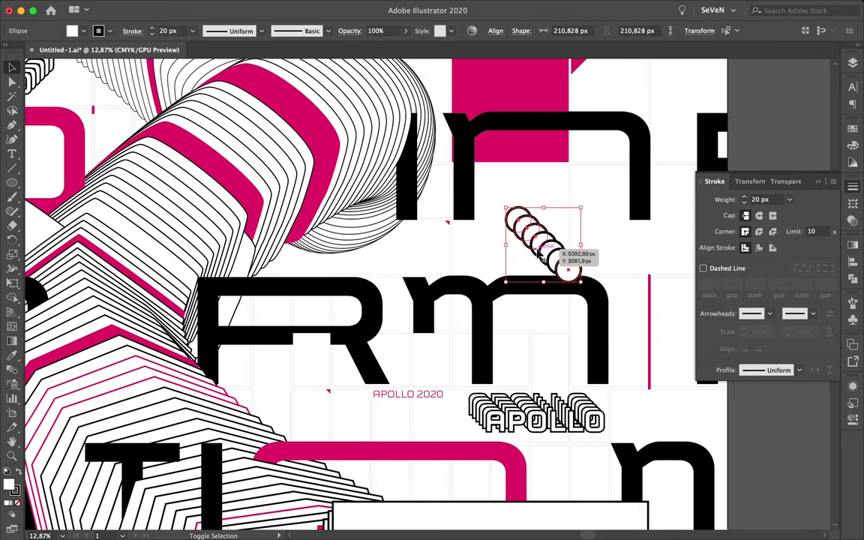
scroll(561, 259, down, 2)
scroll(561, 259, down, 2)
mouse_move(344, 228)
mouse_down()
mouse_move(353, 244)
mouse_move(367, 162)
mouse_up()
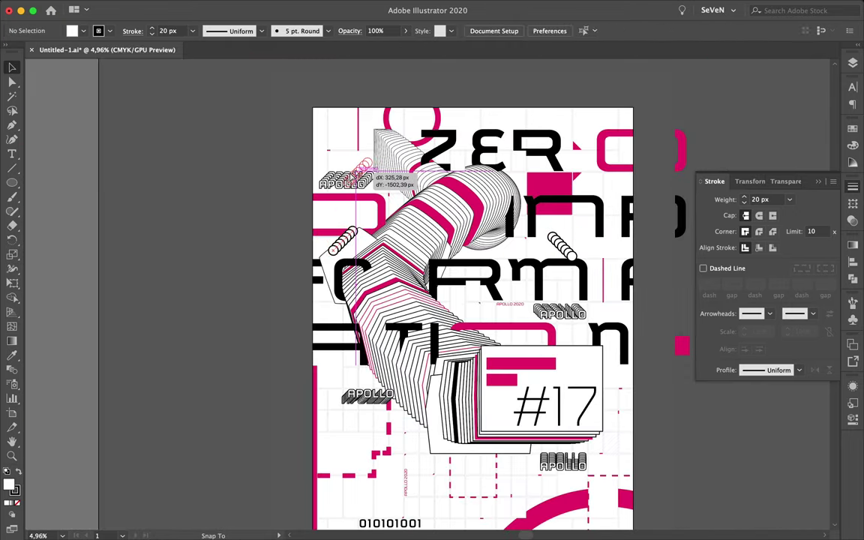
click(688, 155)
key(ctrl+z)
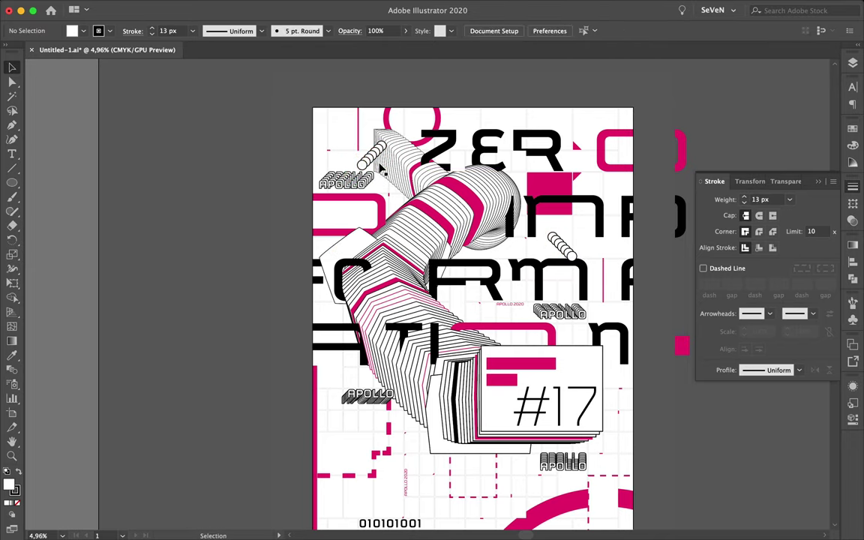
- Give the upper-left circle chain 13 px outlines and deselect everything to finish
scroll(420, 504, down, 3)
click(556, 409)
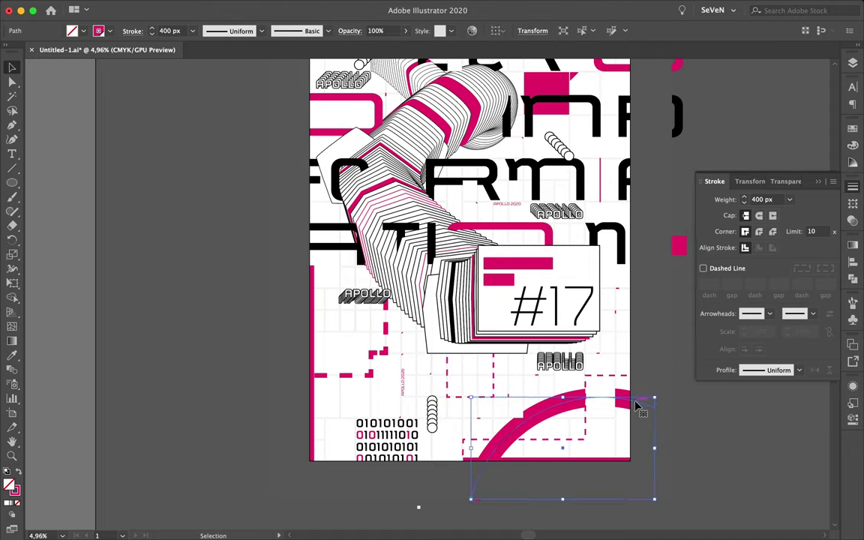
scroll(671, 424, down, 2)
click(714, 87)
click(623, 6)
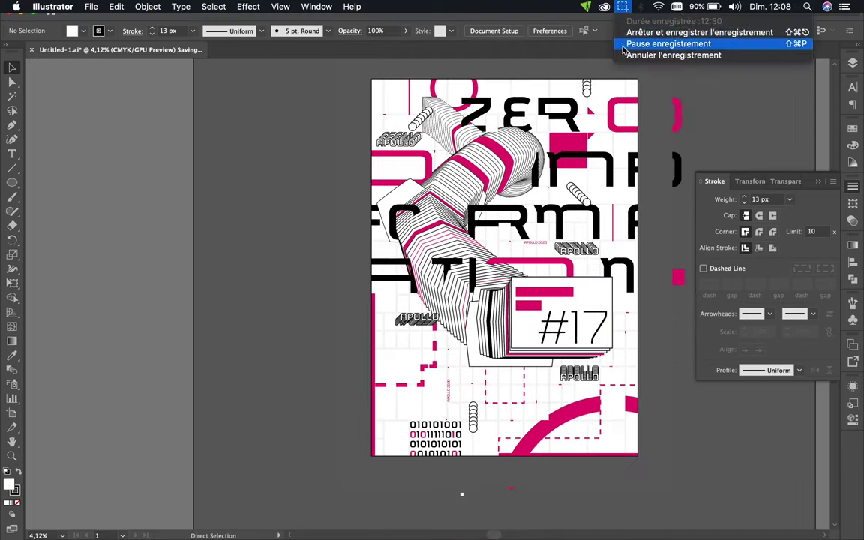